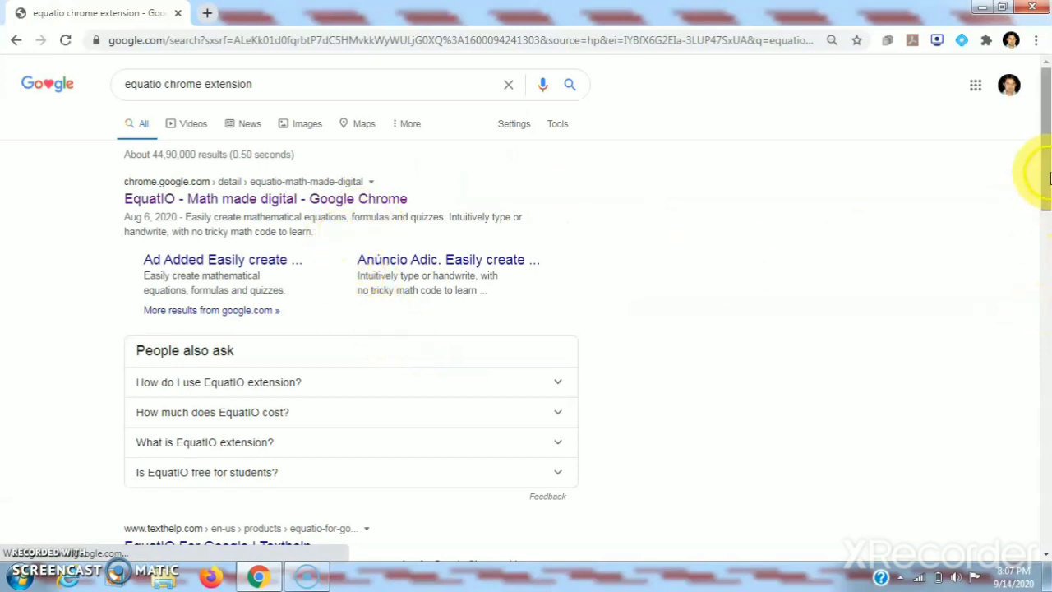
Look through the search results and open the Chrome Web Store page for "EquatIO - Math made digital"
left_click_drag(1048, 176, 1042, 288)
scroll(1046, 246, "down", 1)
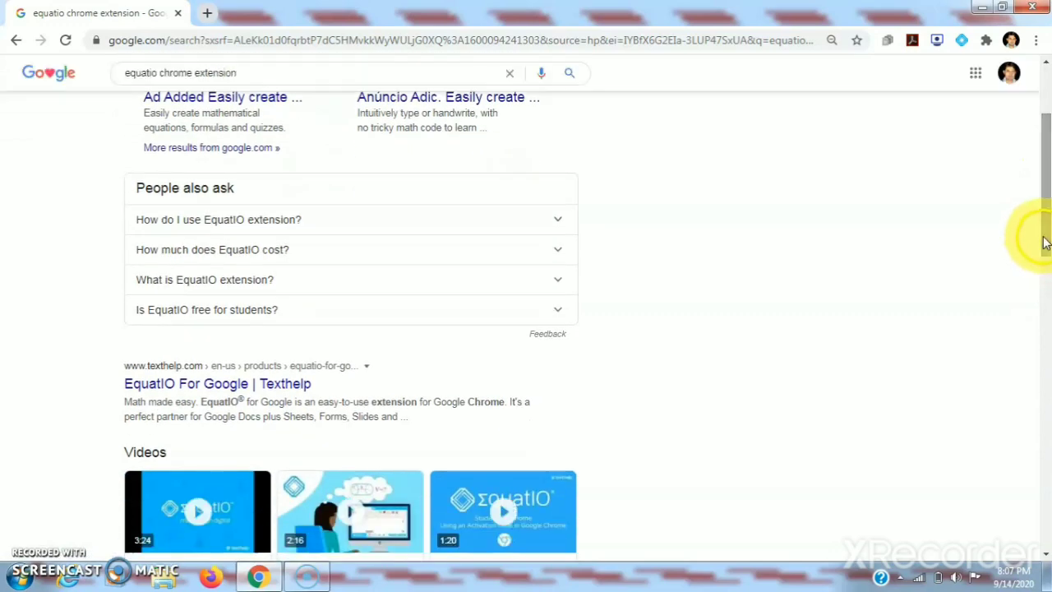
left_click_drag(1046, 243, 1040, 70)
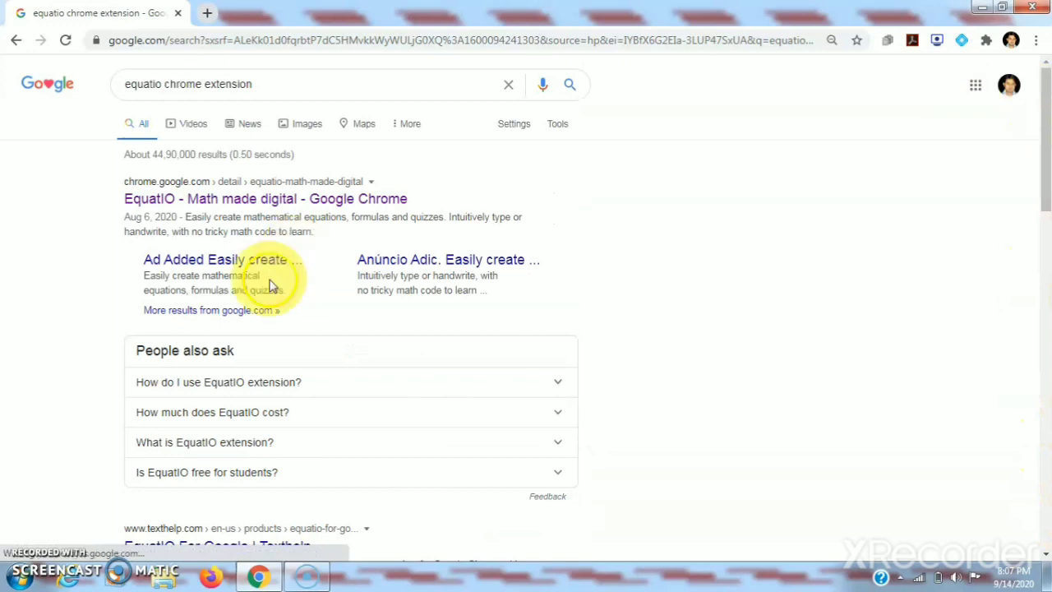
left_click(237, 205)
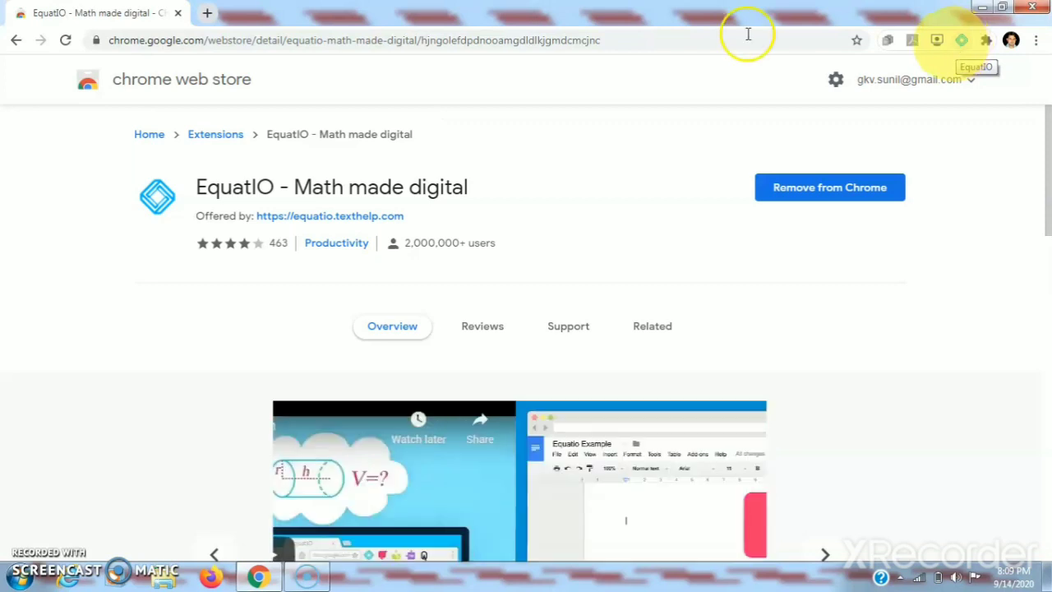
Open Gmail (gmail.com) in a new browser tab
left_click(207, 14)
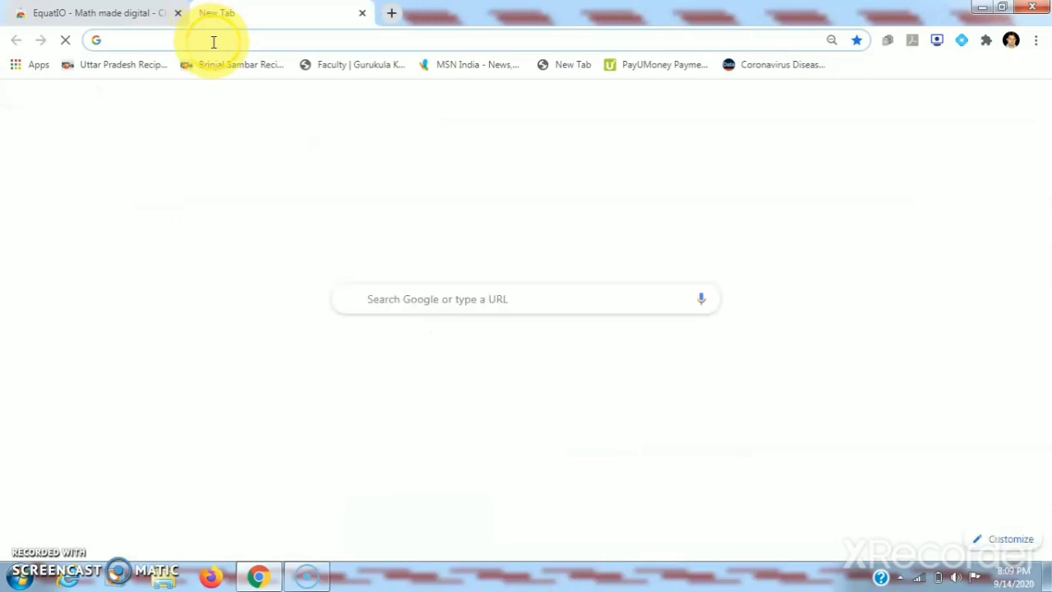
type("go")
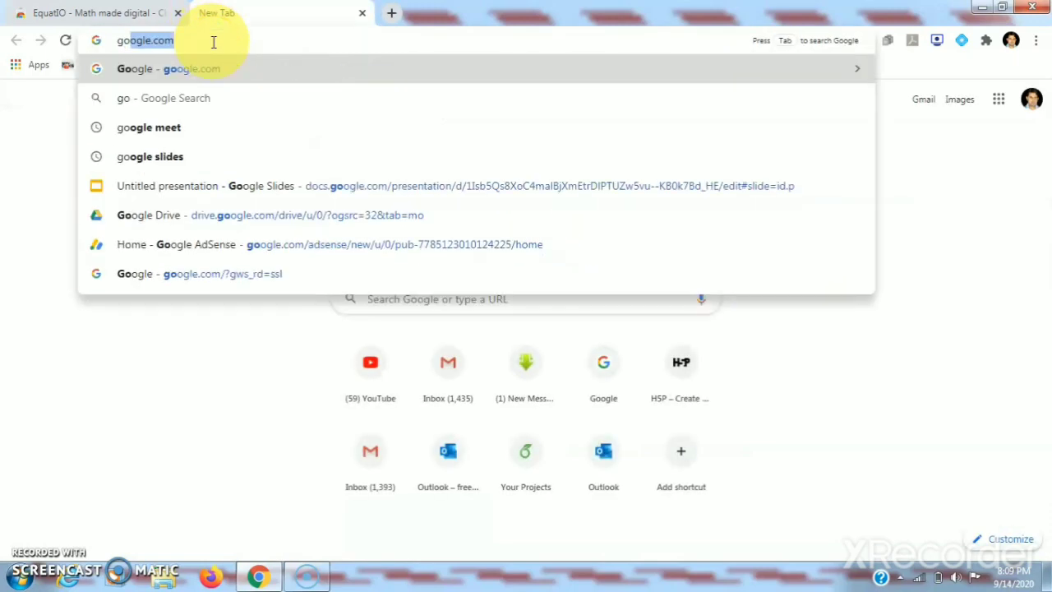
key("BackSpace")
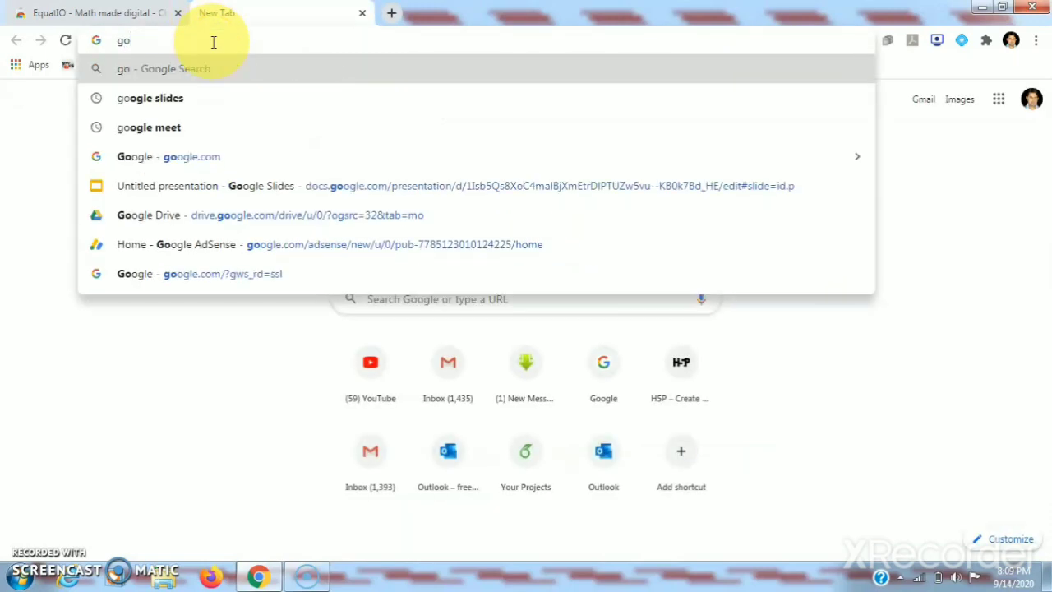
key("BackSpace")
type("m")
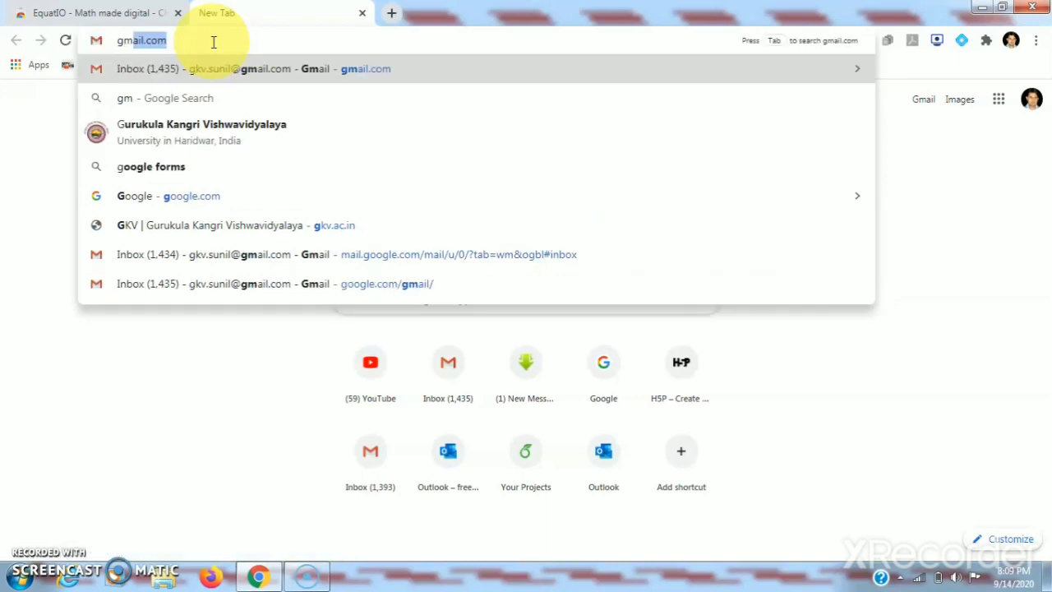
key("Return")
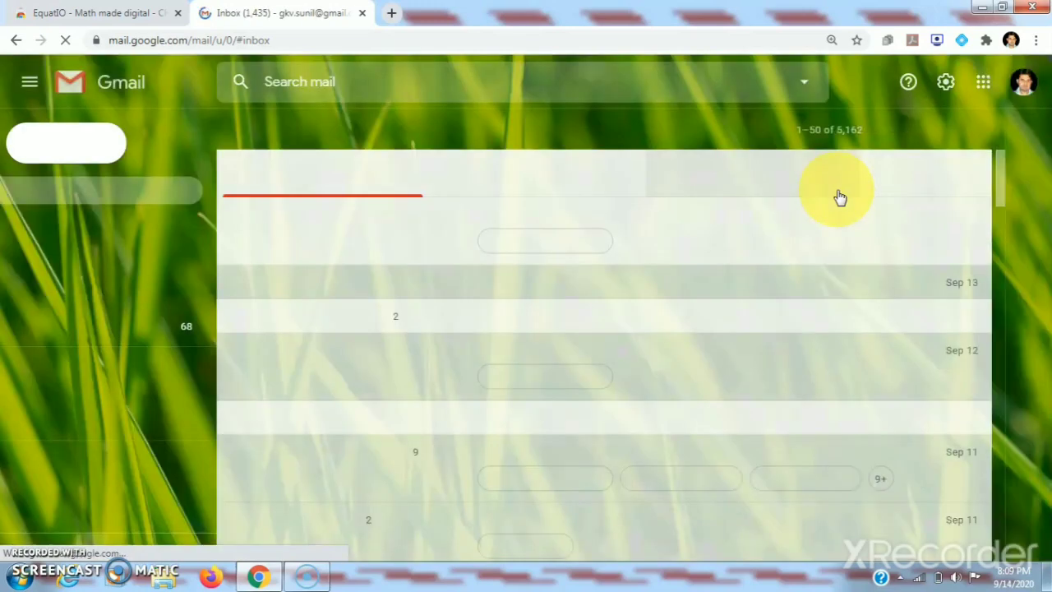
Go from Gmail to Google Drive and create a new blank Google Form there
left_click(984, 83)
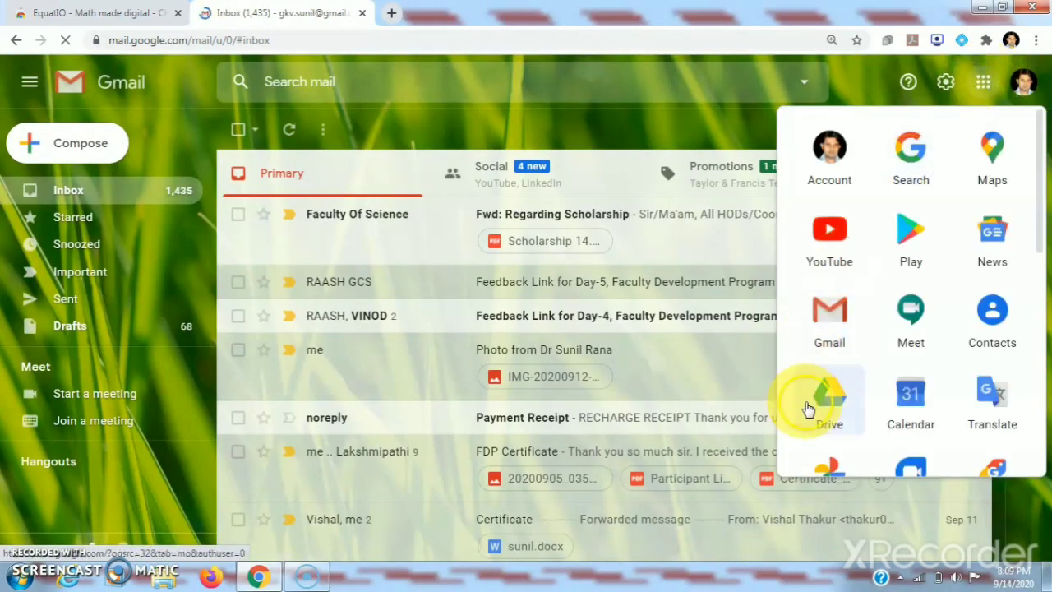
left_click(829, 402)
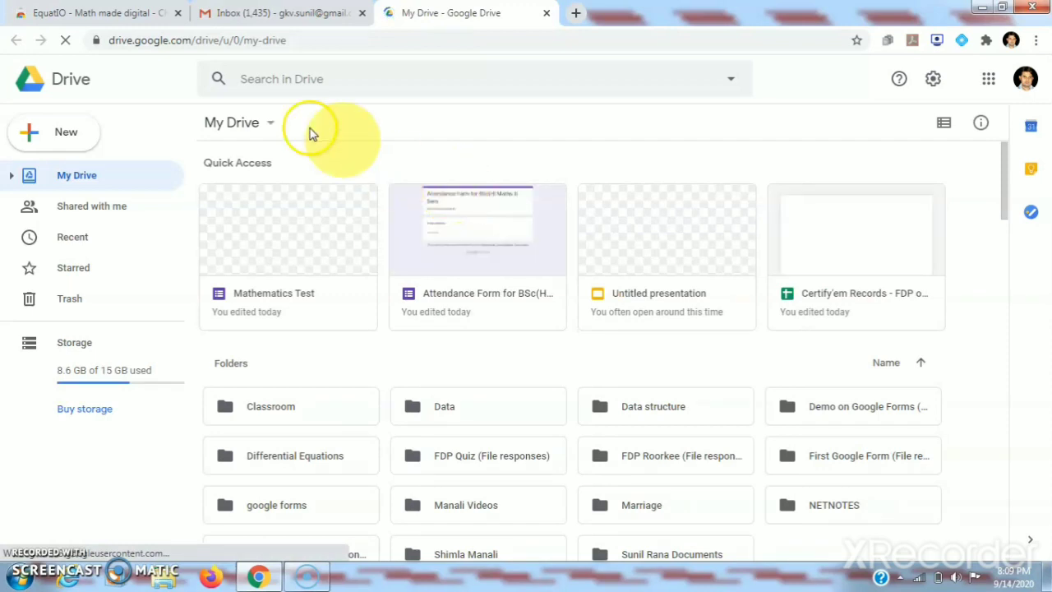
left_click(274, 124)
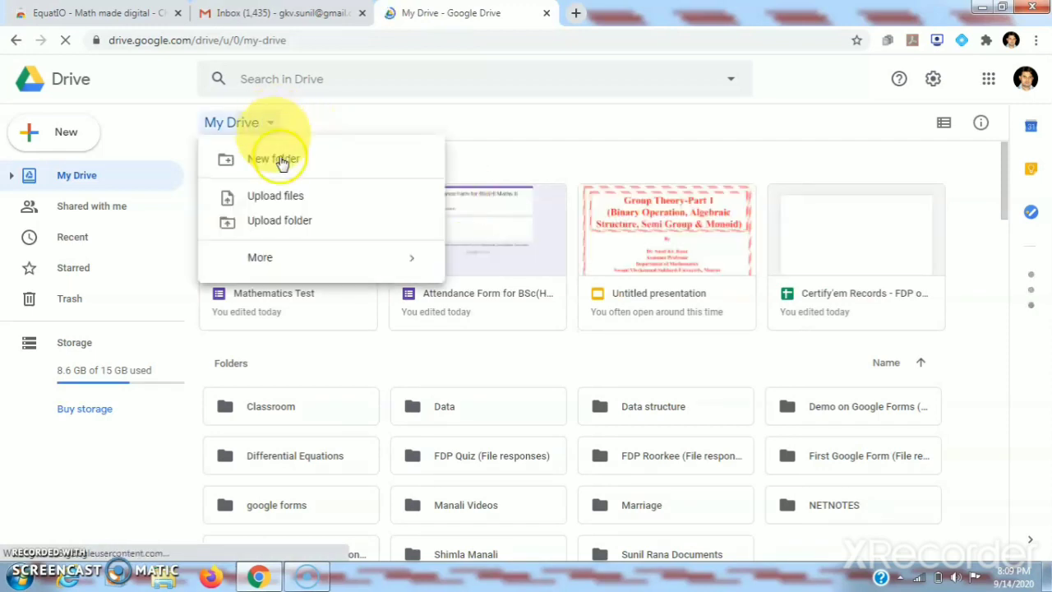
mouse_move(408, 263)
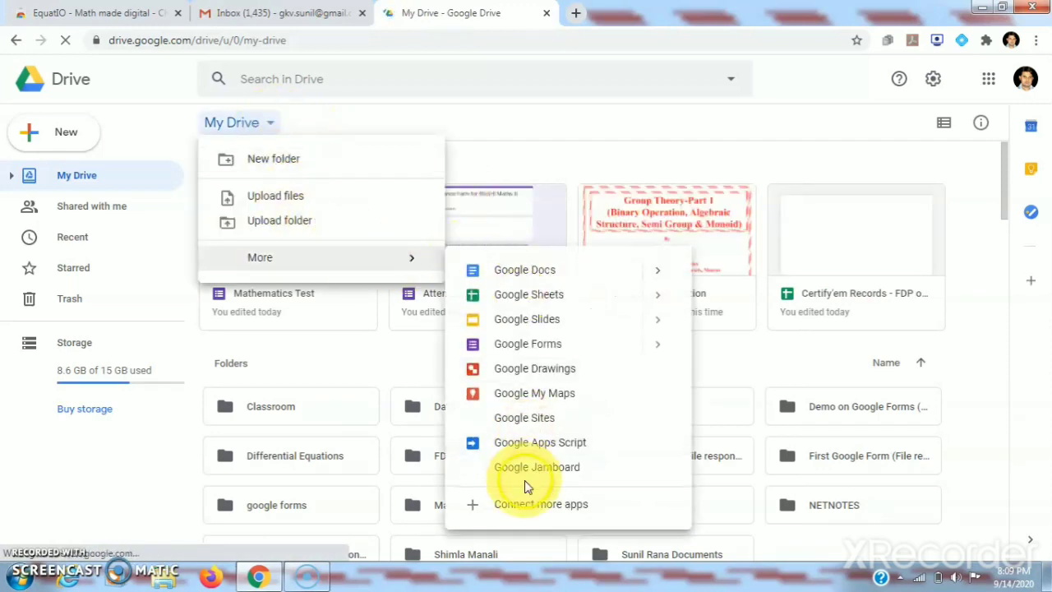
left_click(520, 345)
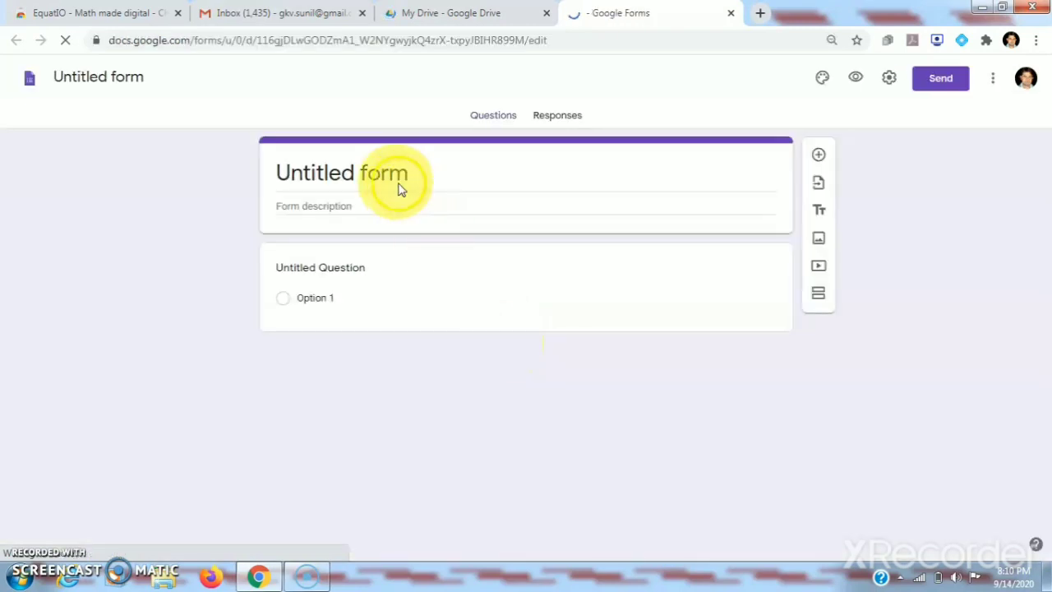
Title the form "Mathematics Test Demo" and apply the same title as the form's file name
left_click(392, 181)
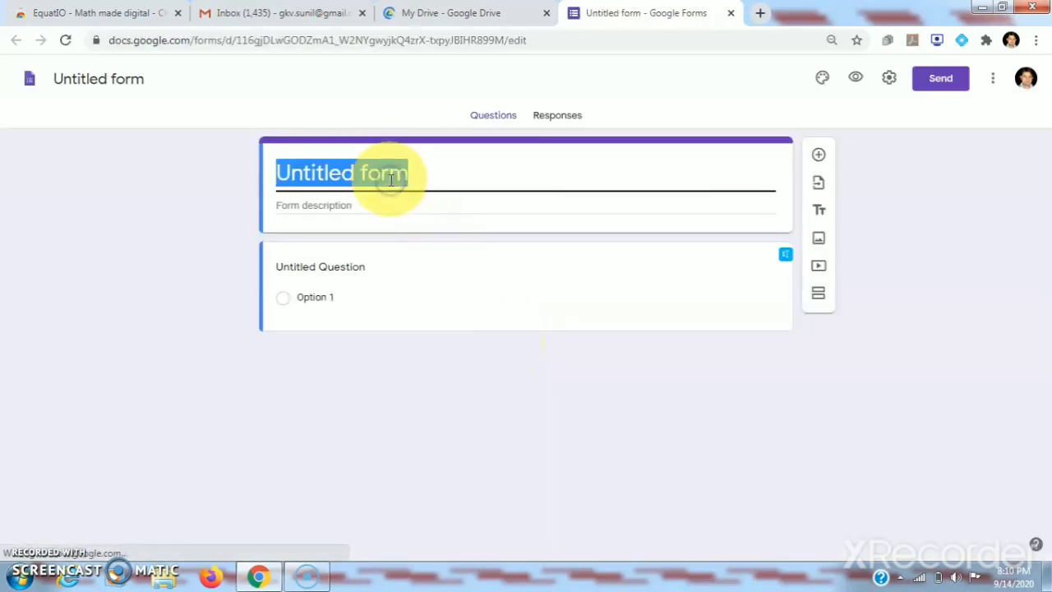
type("M")
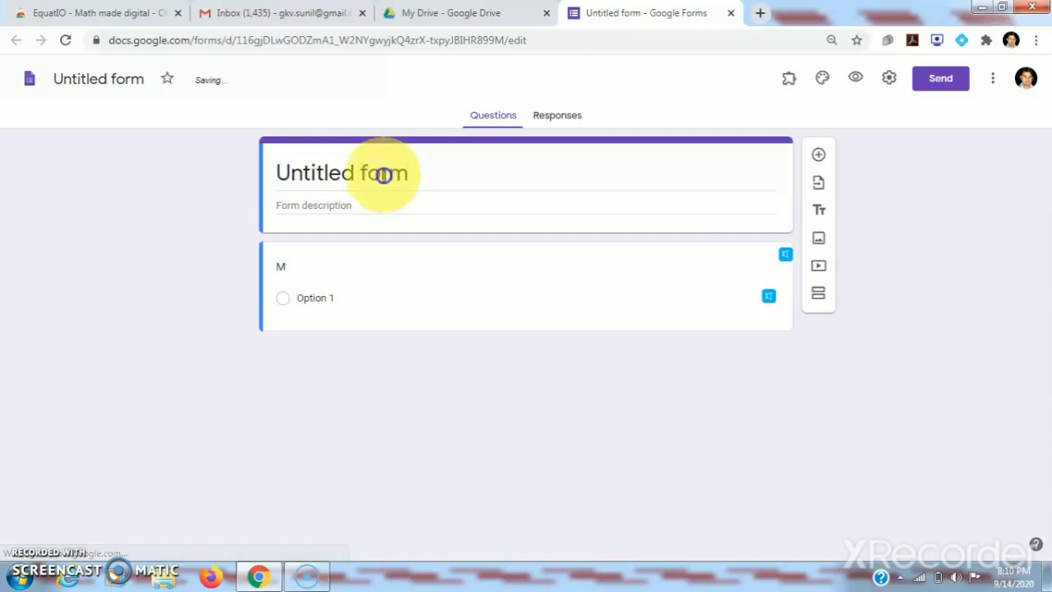
left_click(384, 175)
type("Mathematics Test")
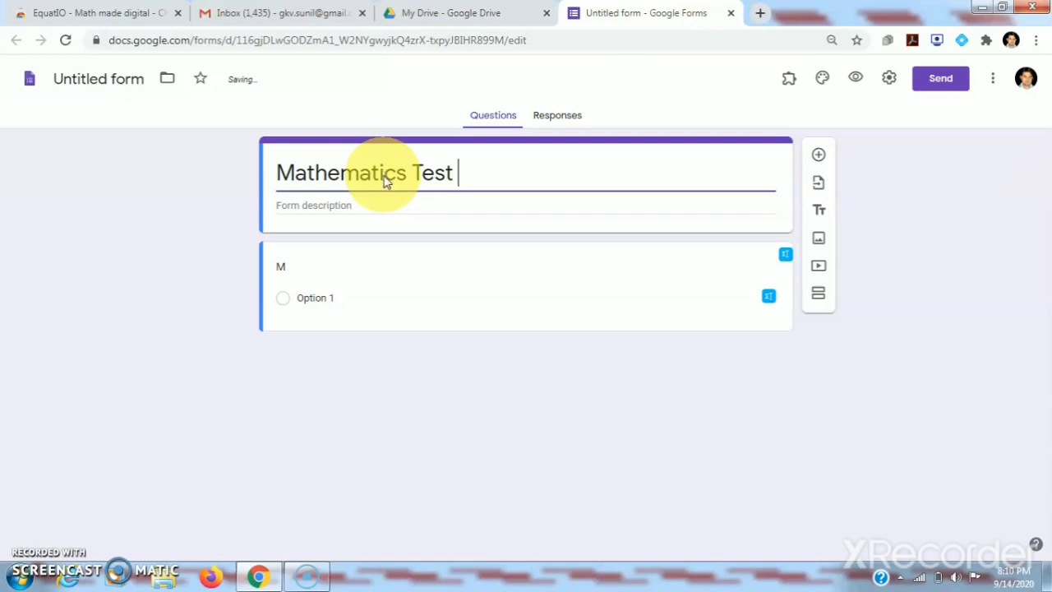
type(" Demo")
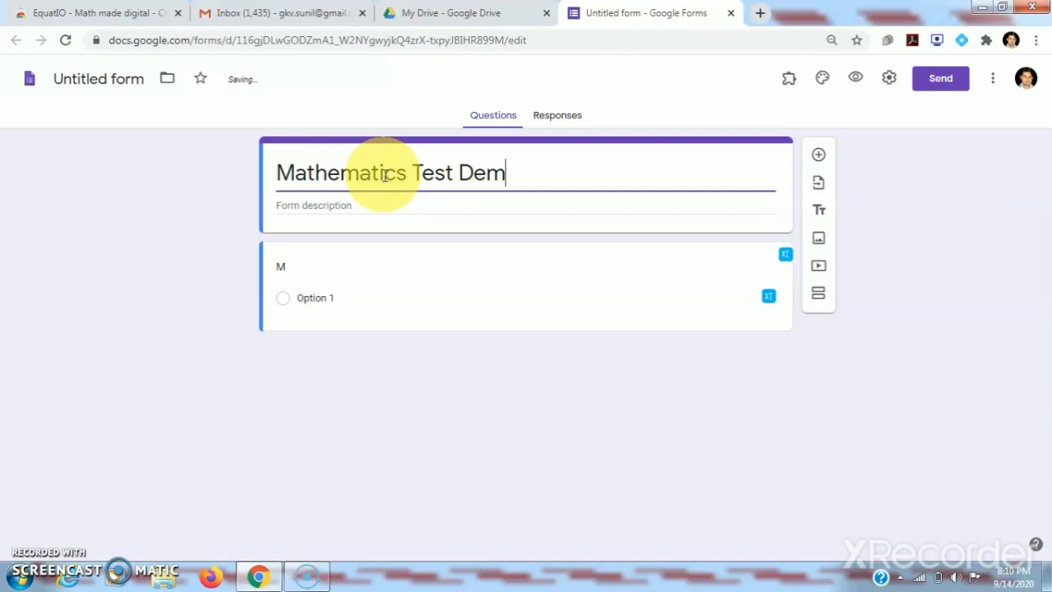
left_click(109, 79)
left_click(352, 176)
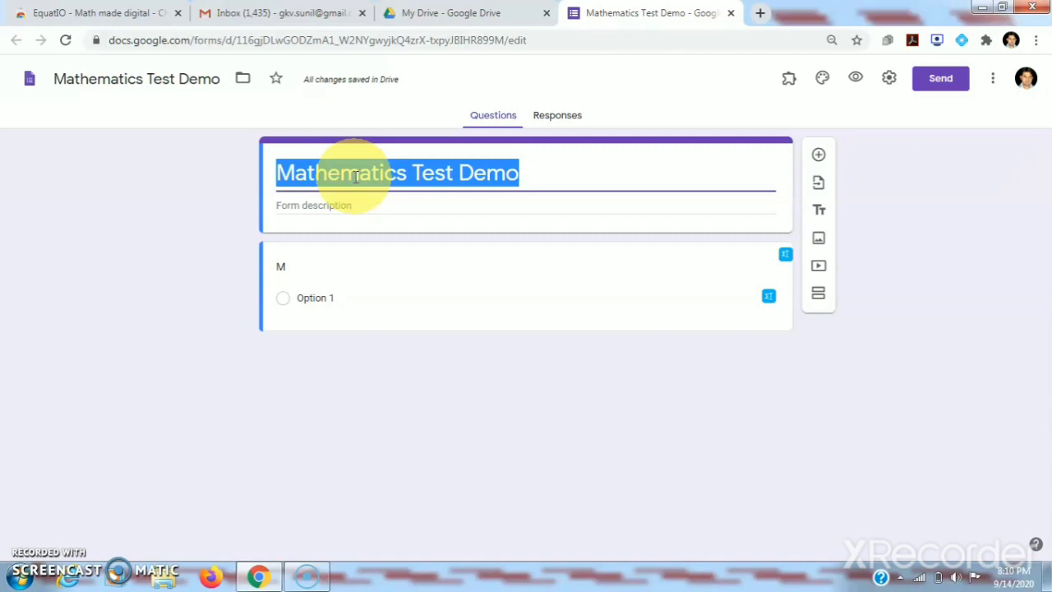
Replace the first question's text with "Find the derivative of"
left_click(297, 271)
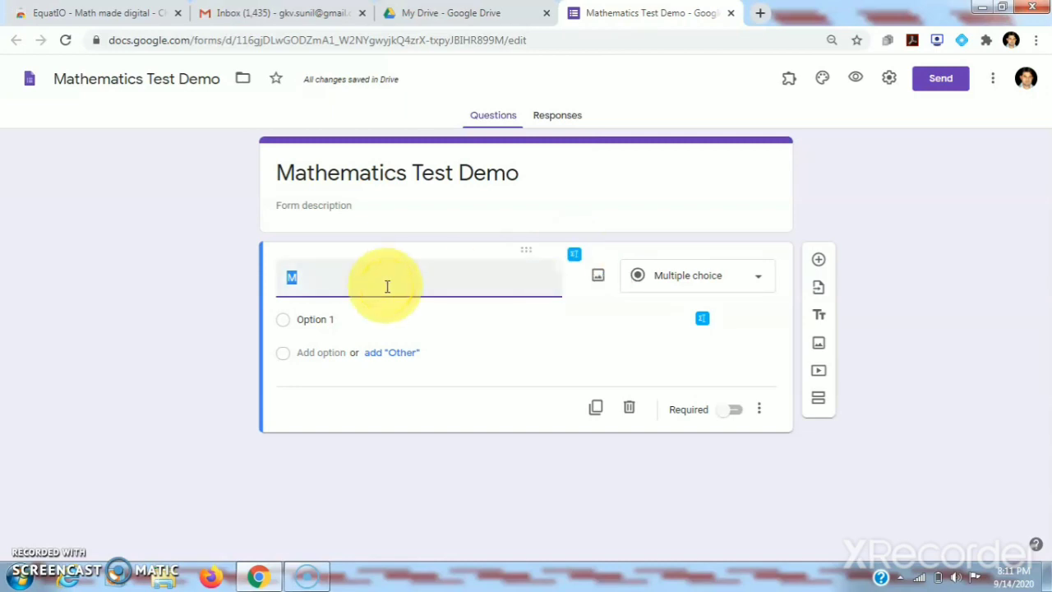
type("ind")
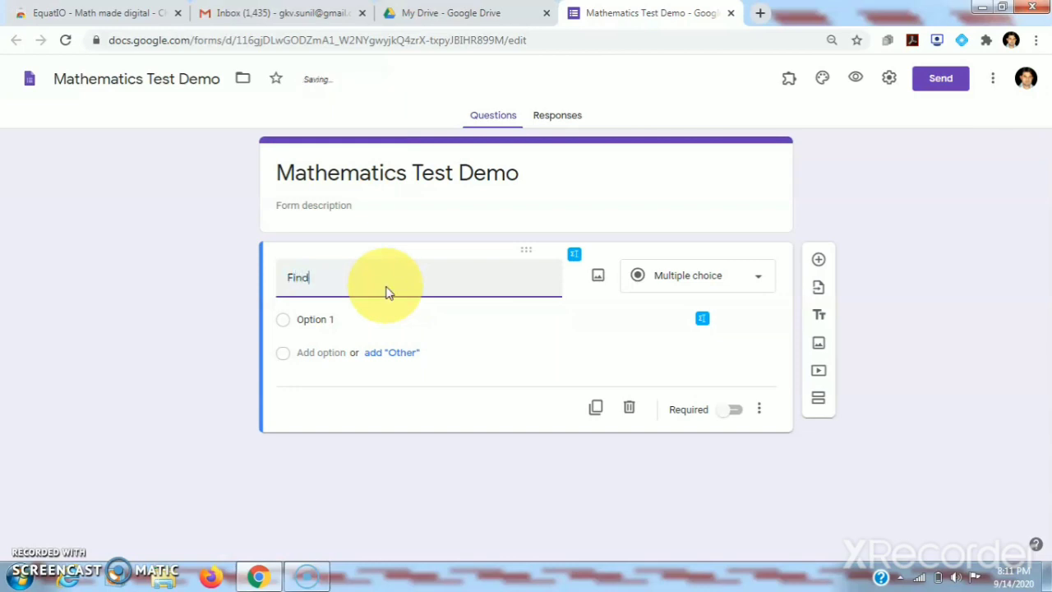
type(" the der")
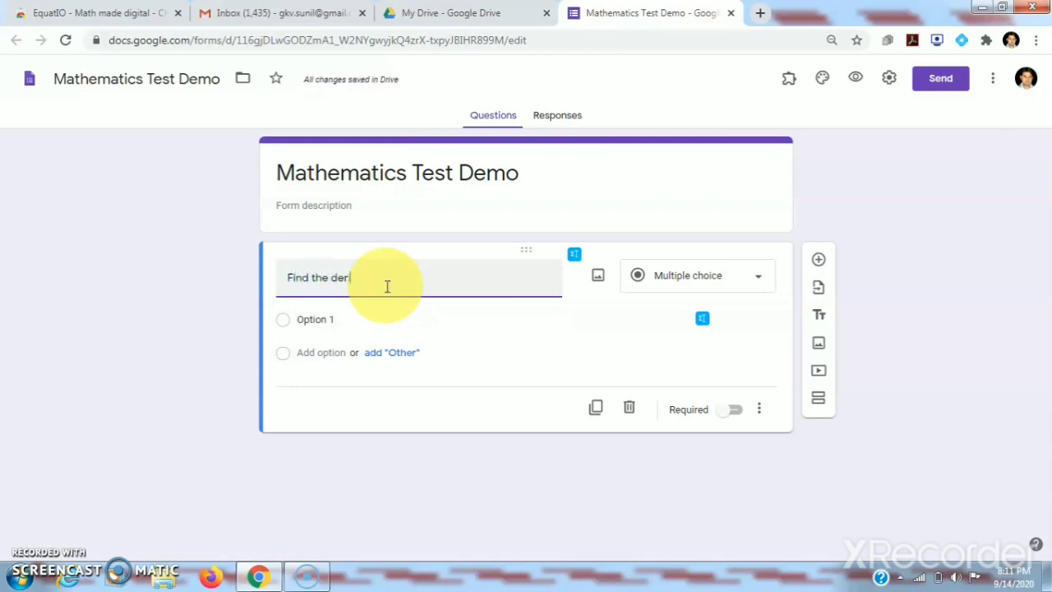
type("ivative of")
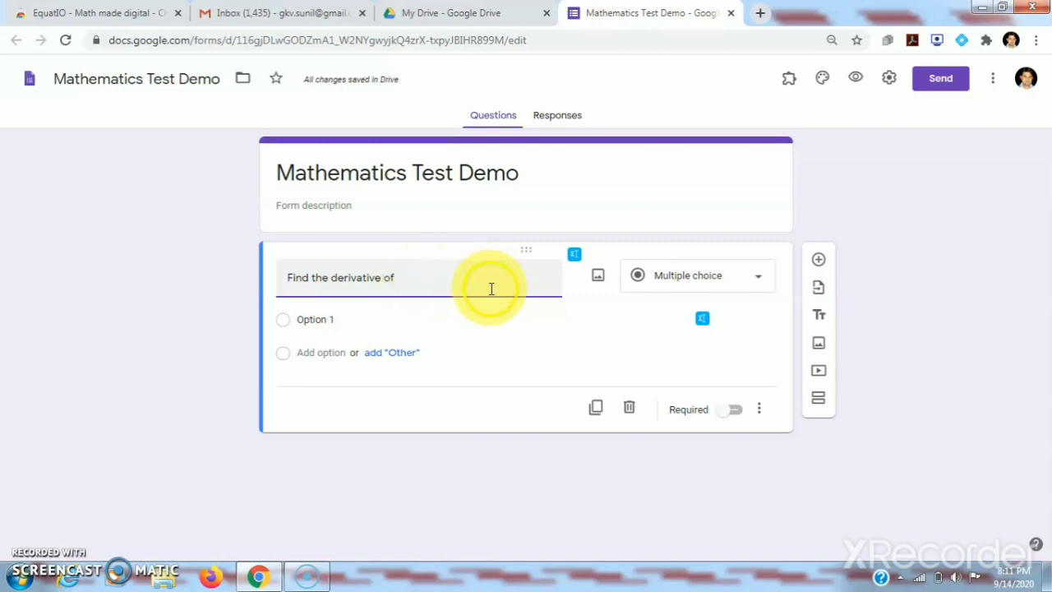
Launch EquatIO for the question "Find the derivative of" and open its Math equation editor
left_click(575, 258)
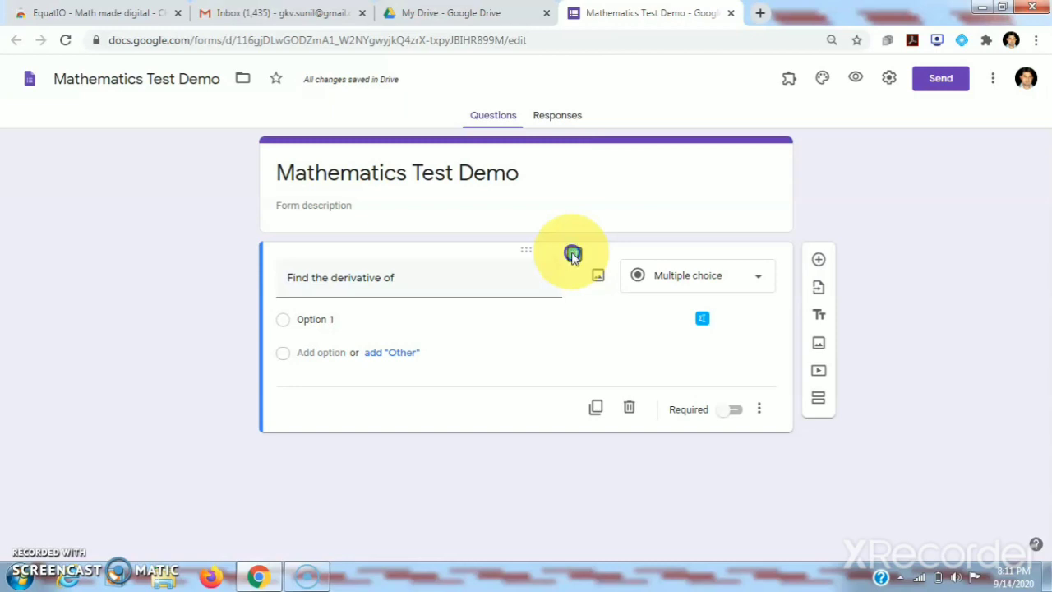
left_click(574, 256)
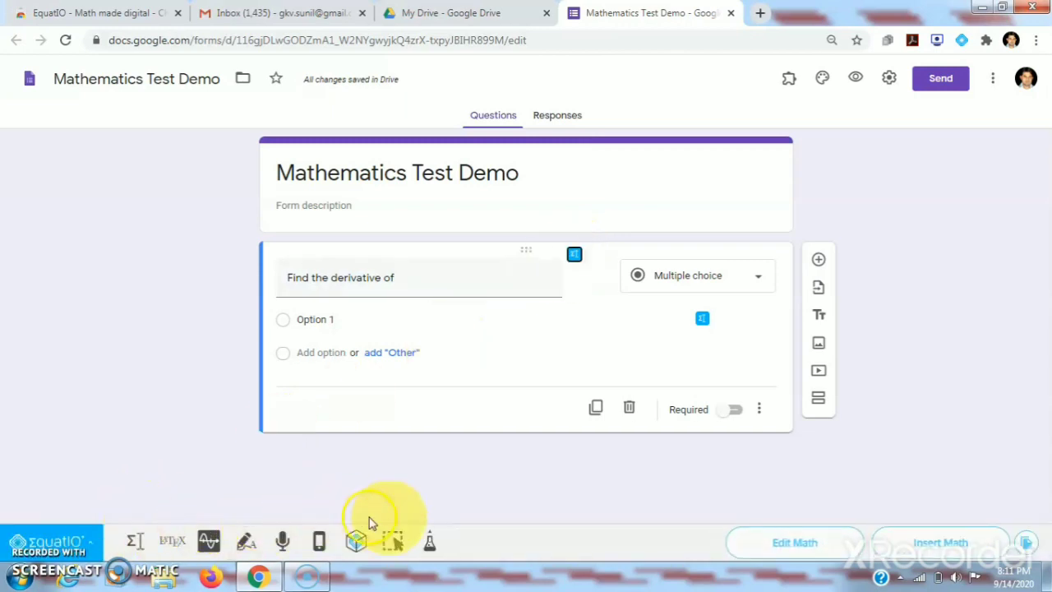
left_click(136, 542)
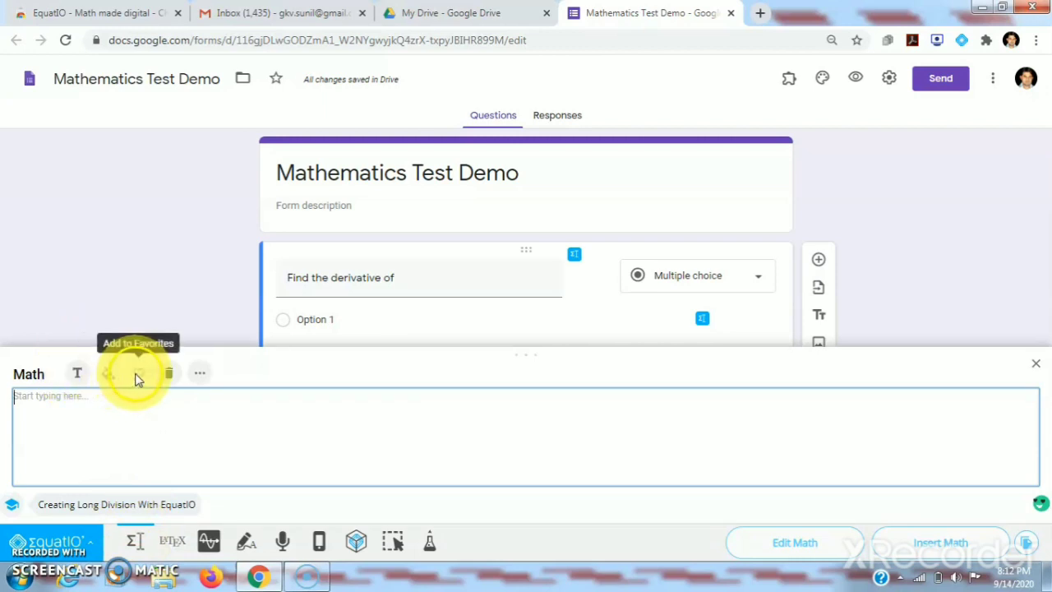
Browse the General, Symbols and Layout collections of the Math editor to examine the available symbols and matrix templates
left_click(200, 374)
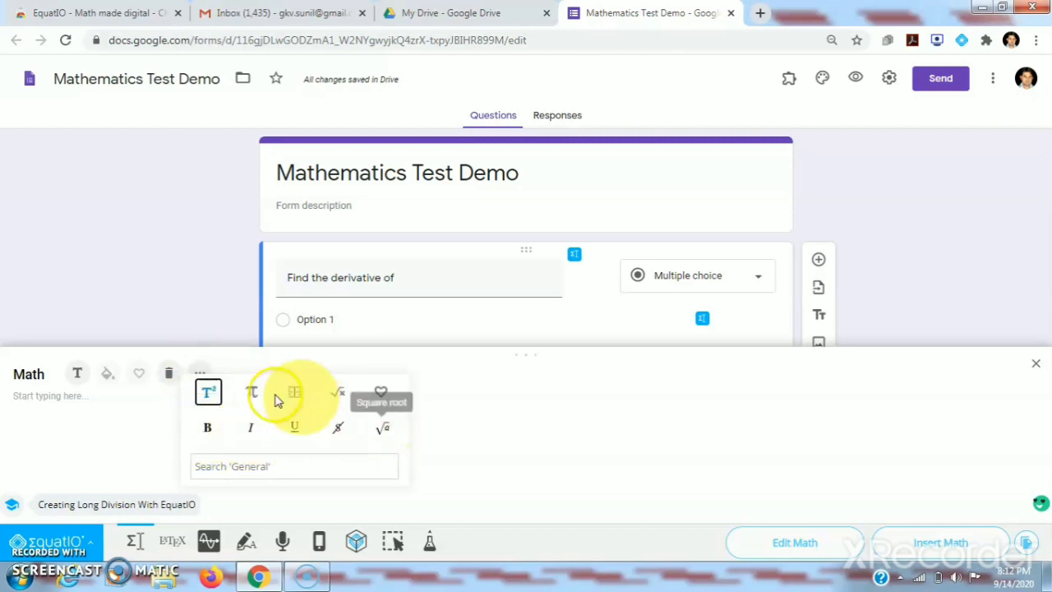
left_click(253, 394)
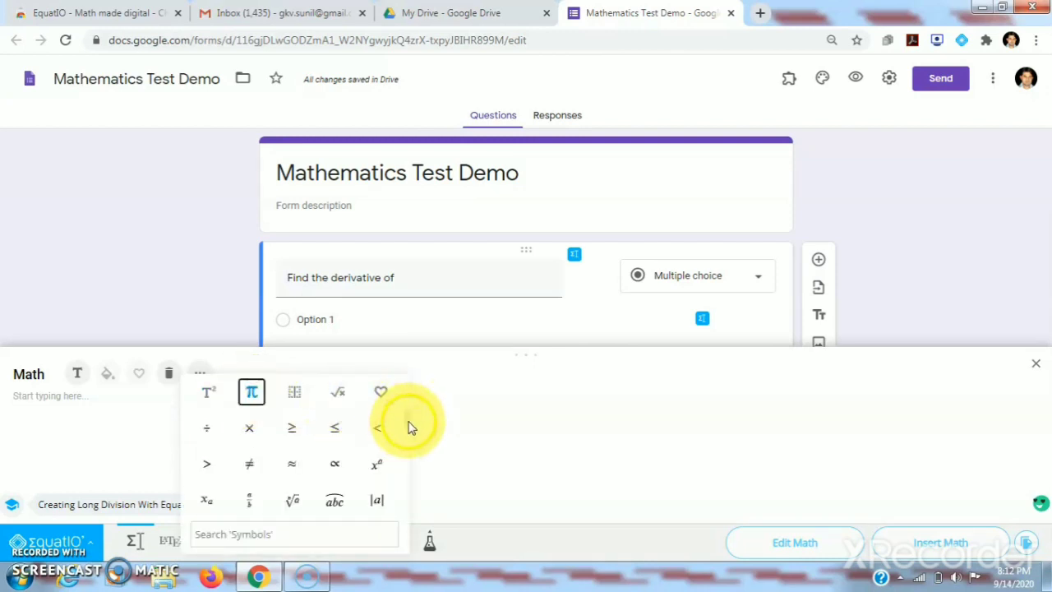
left_click_drag(406, 427, 402, 385)
left_click(294, 393)
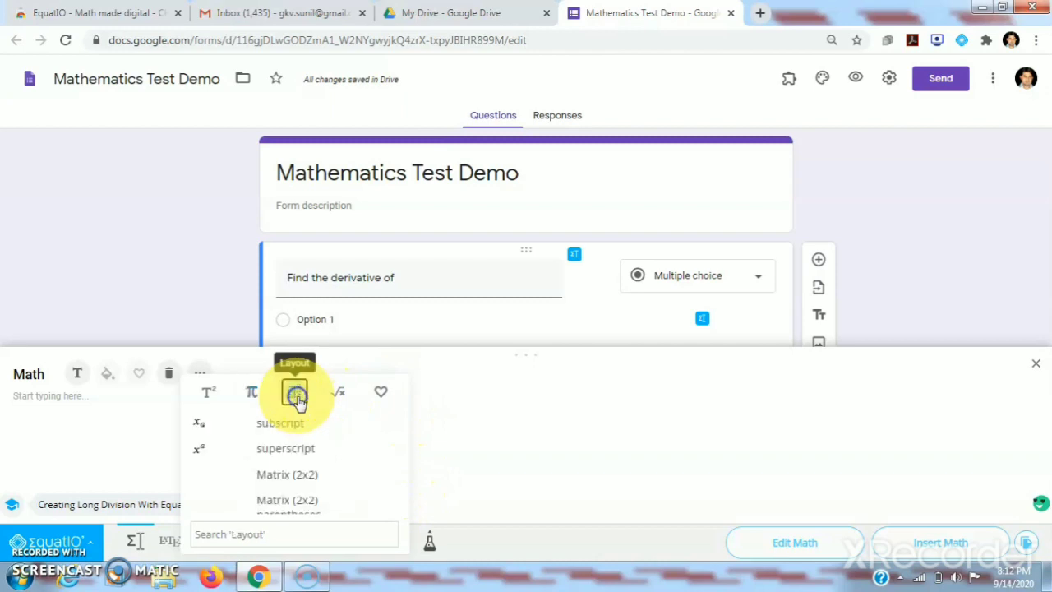
left_click(405, 418)
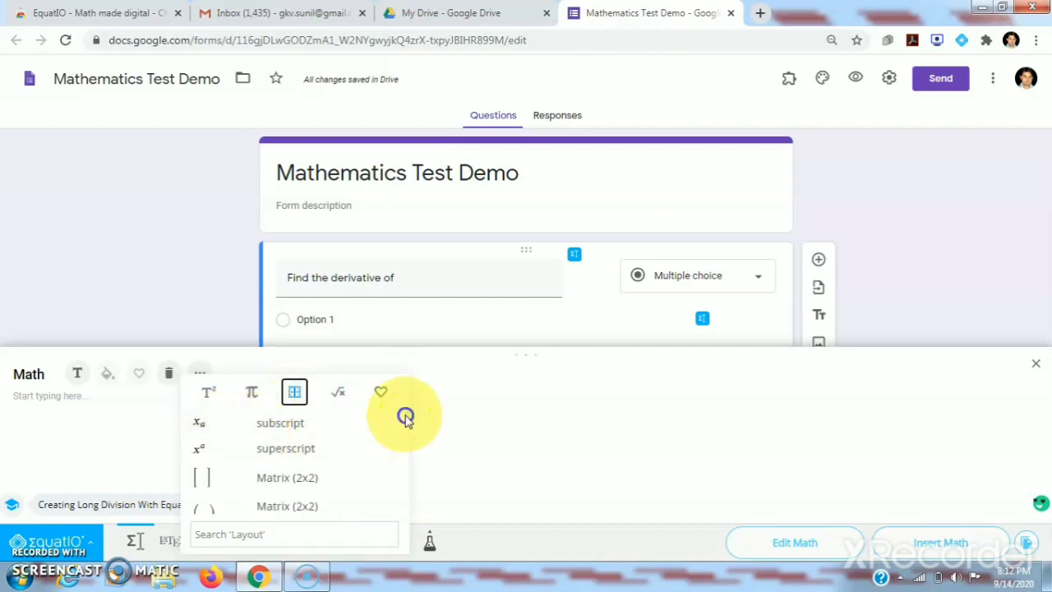
scroll(406, 418, "down", 5)
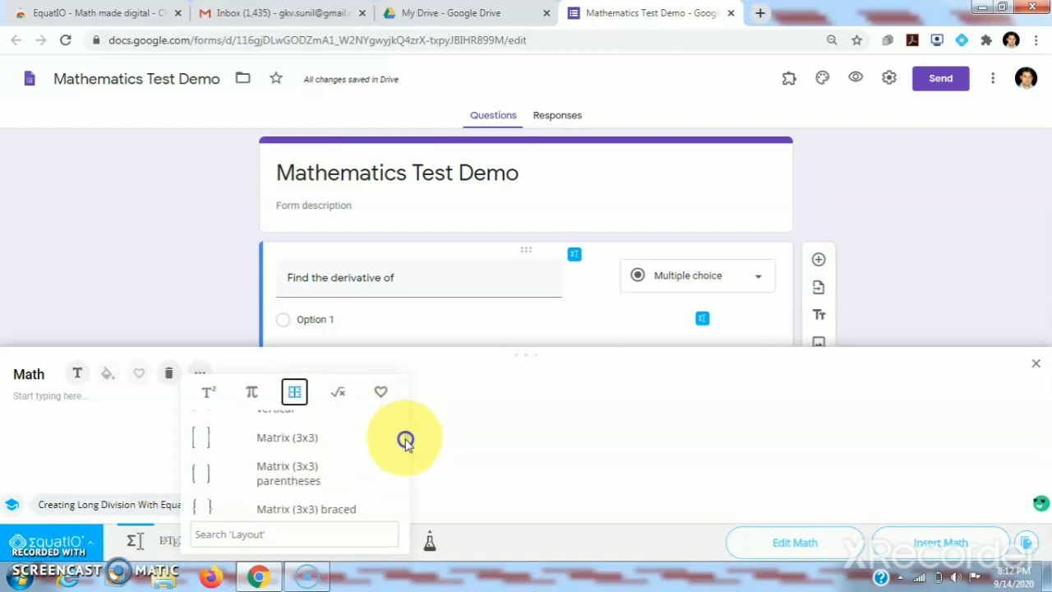
scroll(407, 465, "down", 2)
scroll(407, 474, "down", 6)
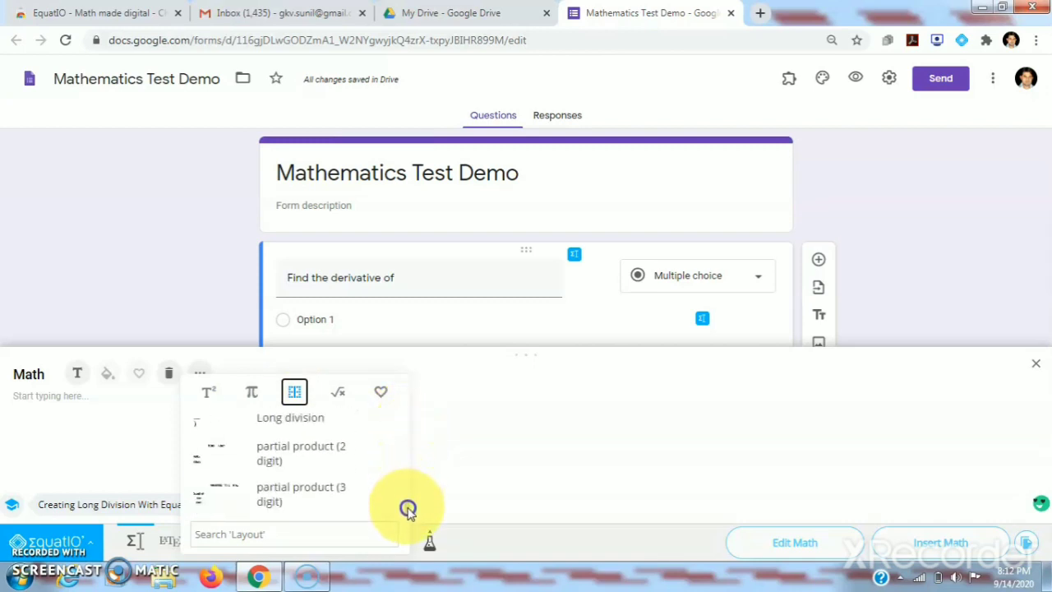
scroll(410, 477, "up", 10)
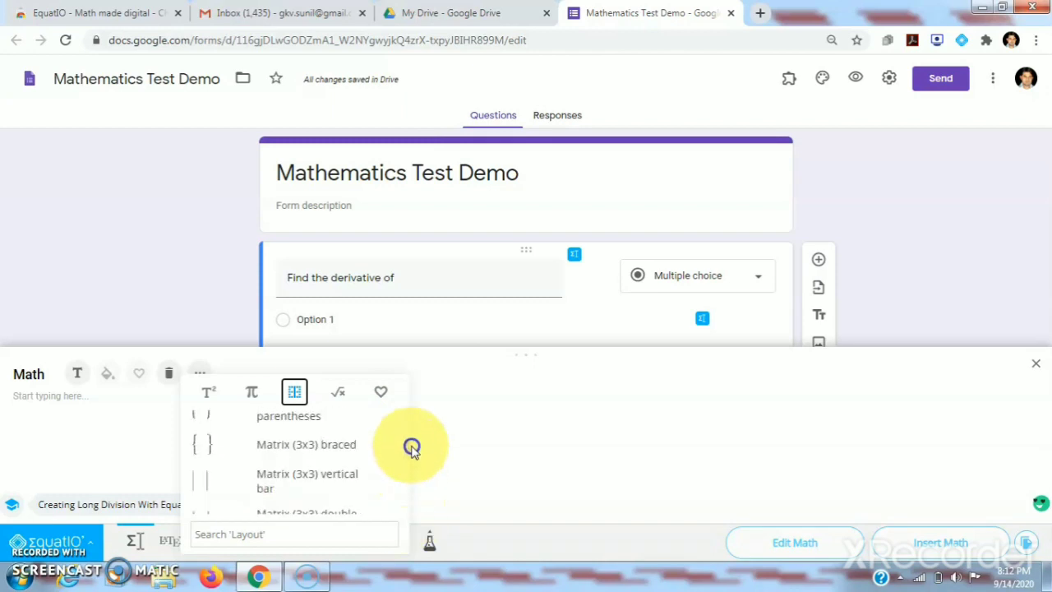
Look through the Formulas and My Favorites collections, then return to the empty Math editor
left_click(342, 395)
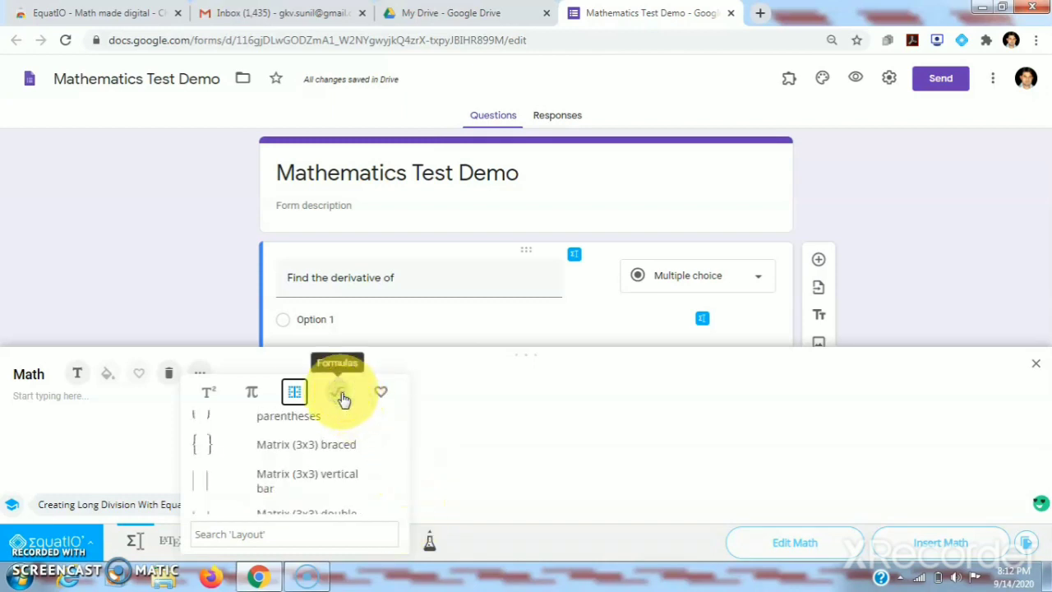
left_click(344, 398)
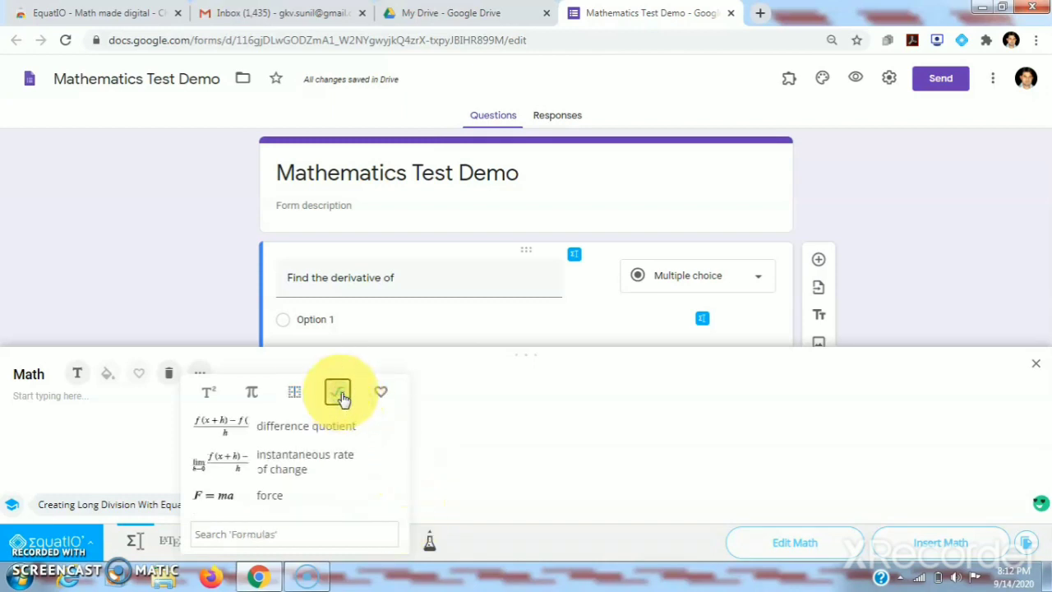
left_click(406, 416)
left_click_drag(406, 416, 412, 486)
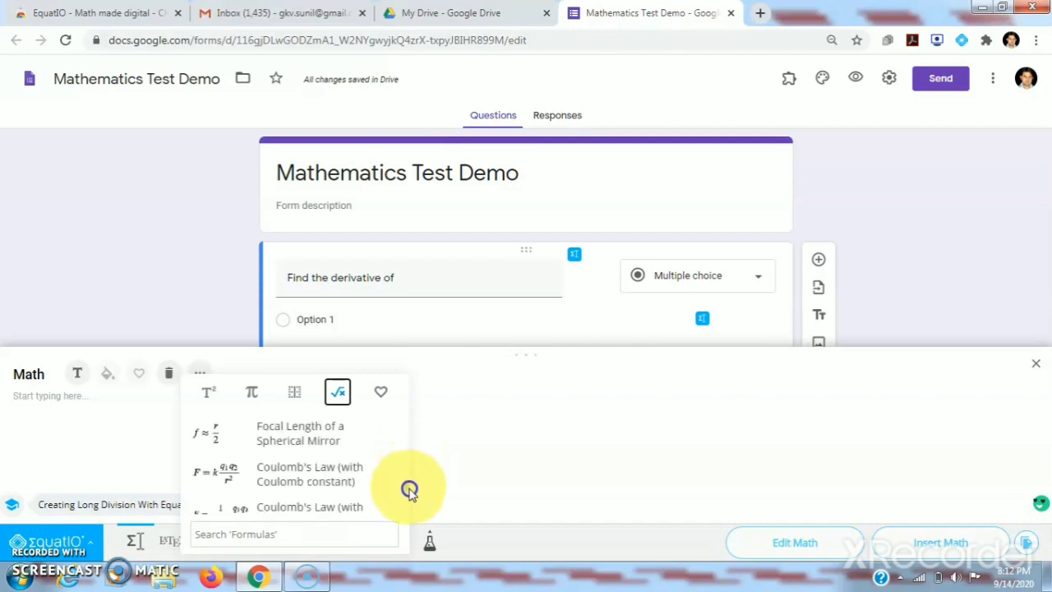
left_click(382, 395)
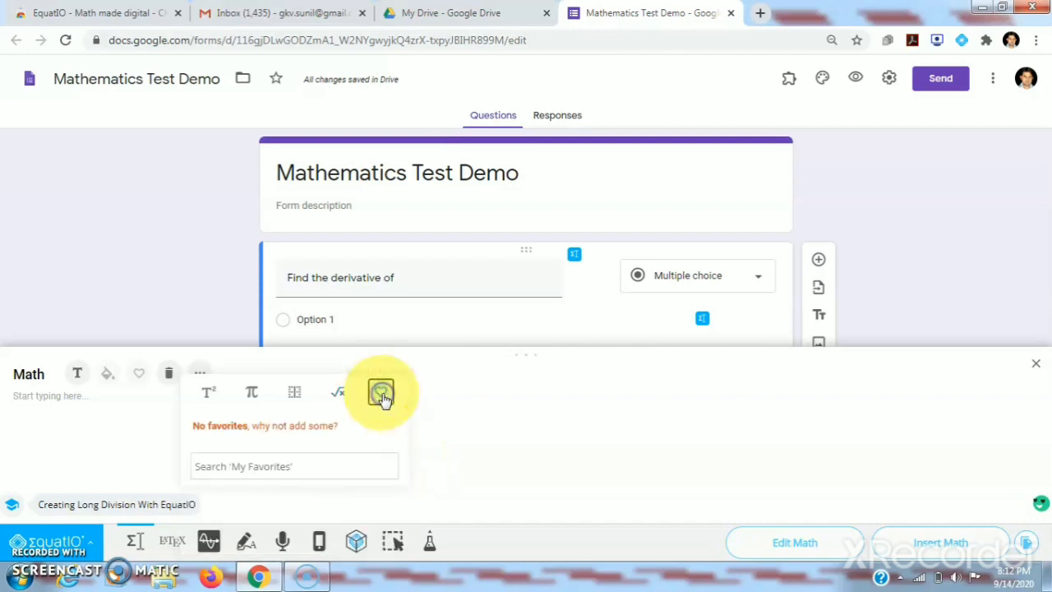
left_click(123, 437)
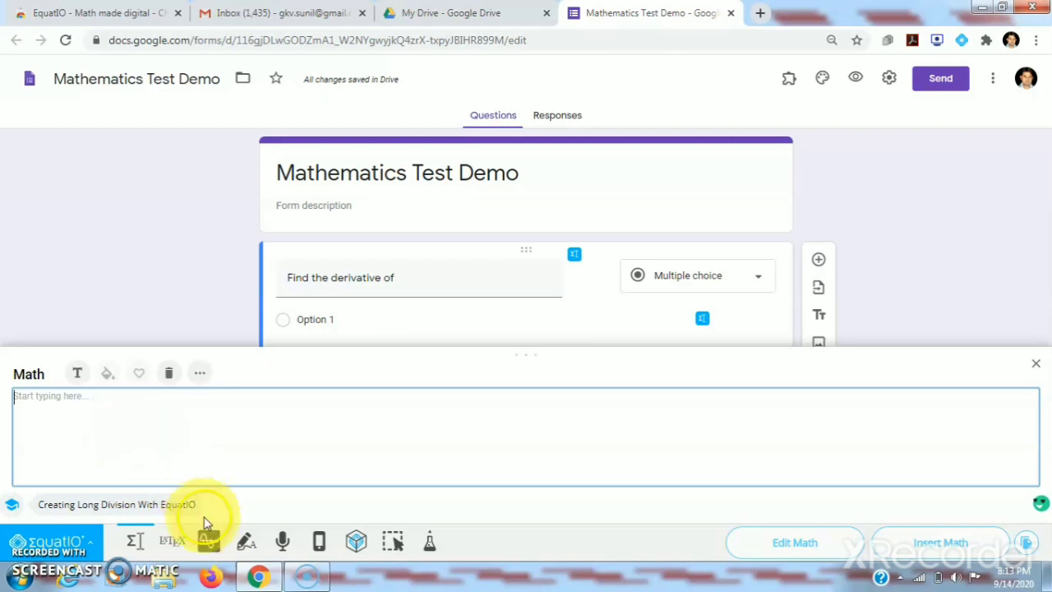
Look at EquatIO's LaTeX, Graph, Handwriting and Speech input tools one after another
left_click(168, 543)
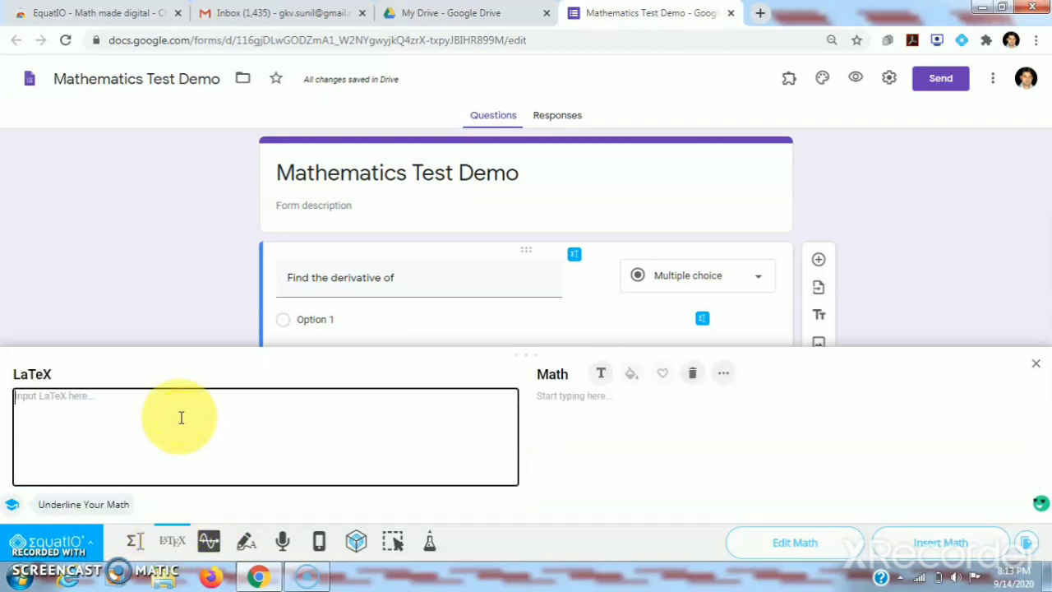
left_click(209, 545)
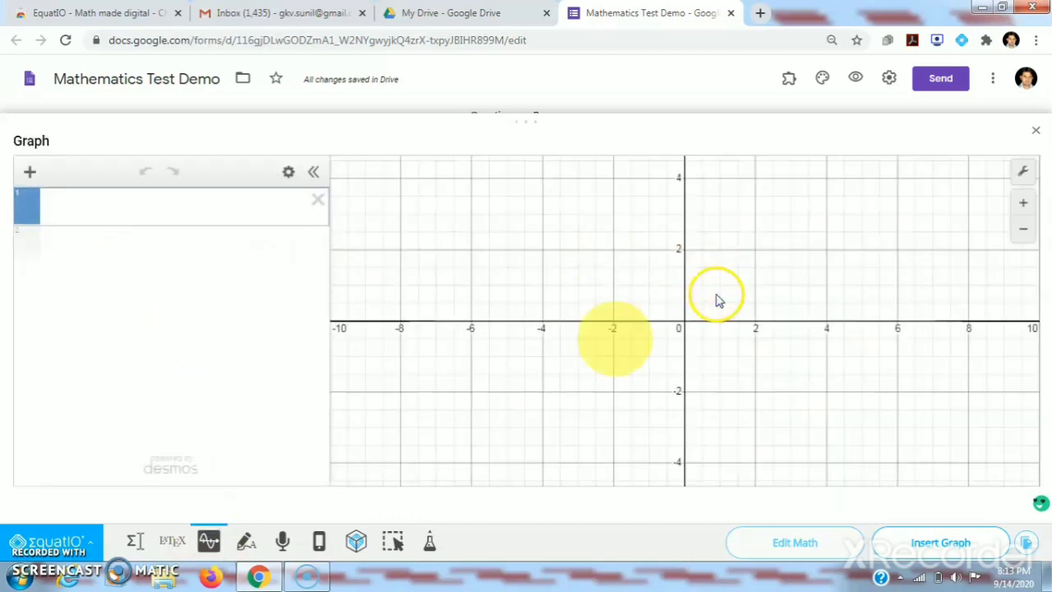
left_click(249, 545)
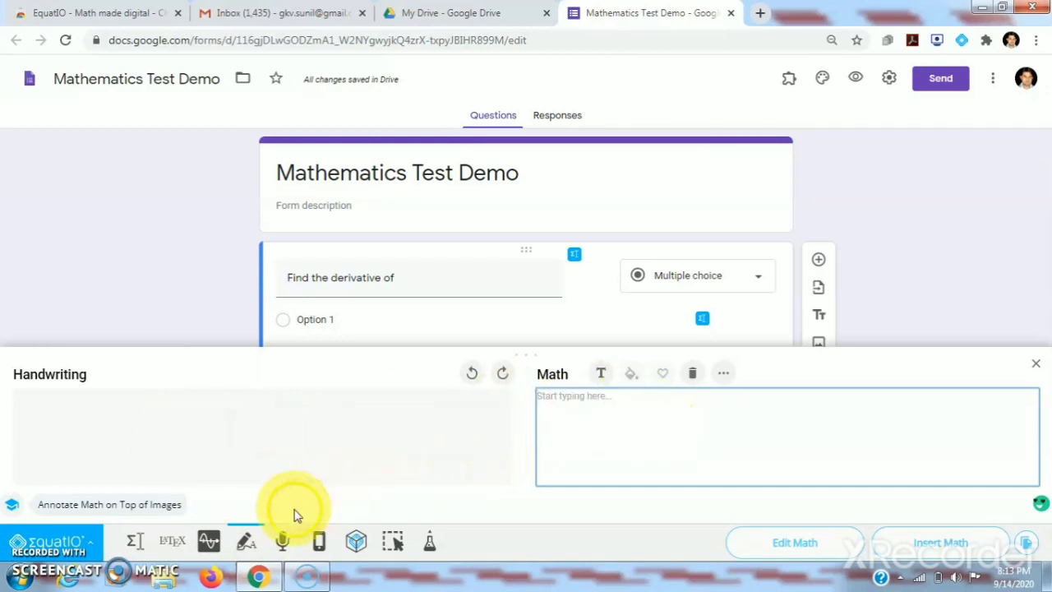
left_click(284, 545)
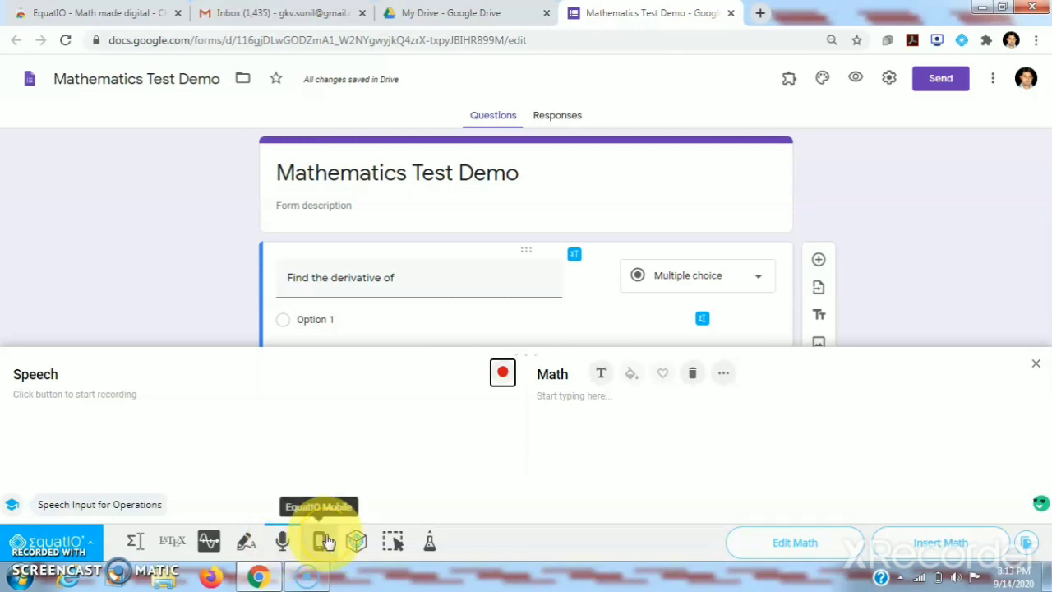
Enter the term 3x³ in EquatIO's Math editor, using the superscript template for the exponent
left_click(137, 545)
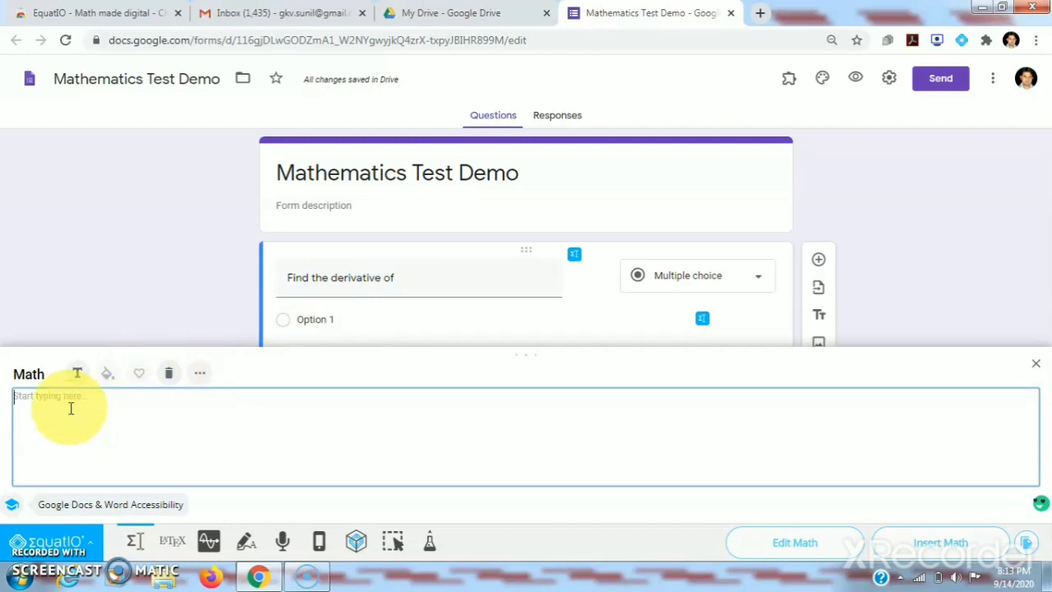
type("3")
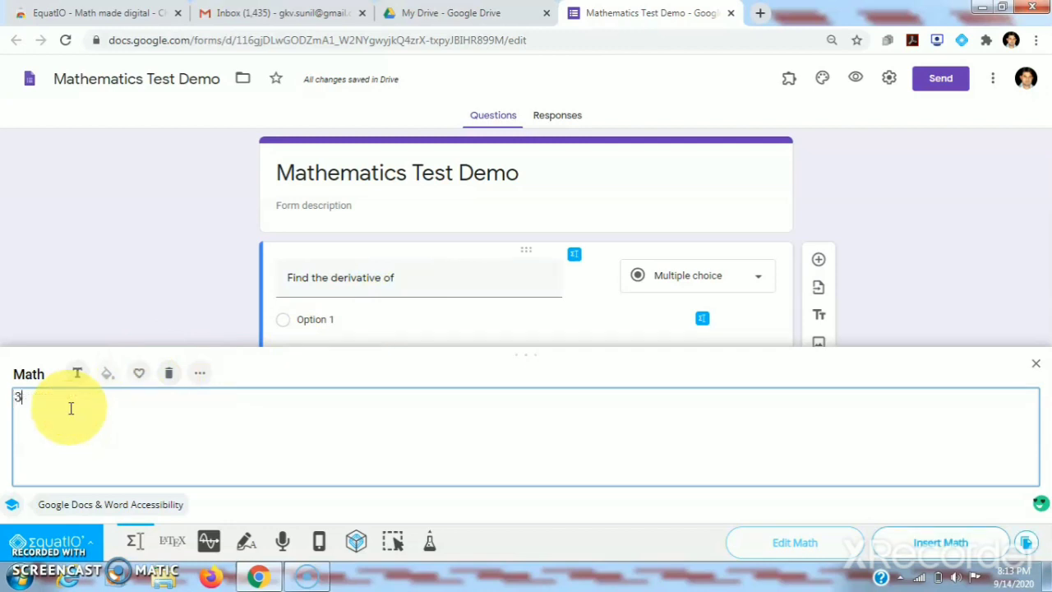
left_click(206, 377)
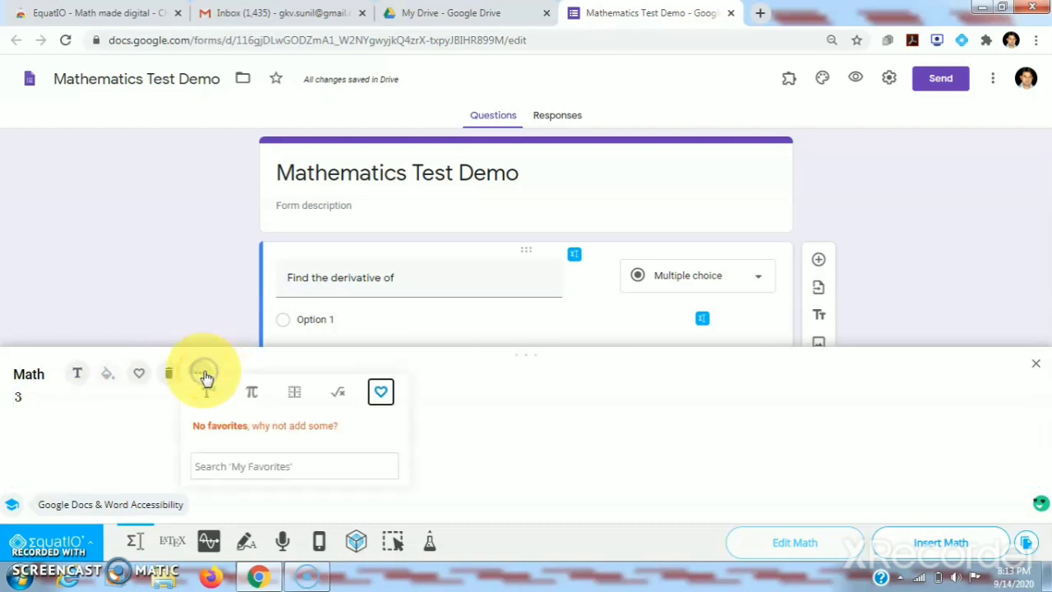
left_click(293, 393)
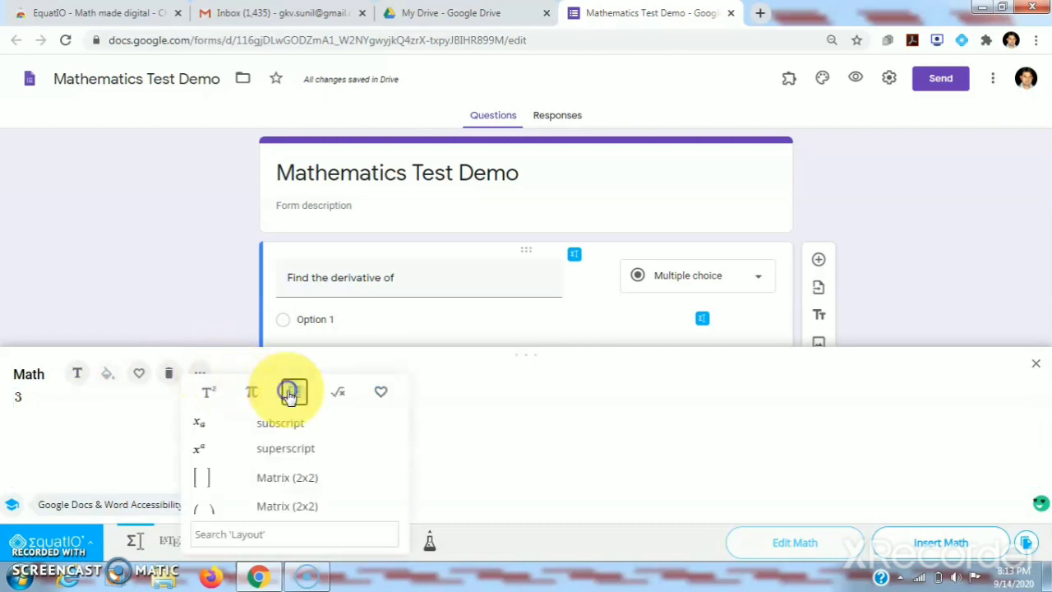
left_click(240, 451)
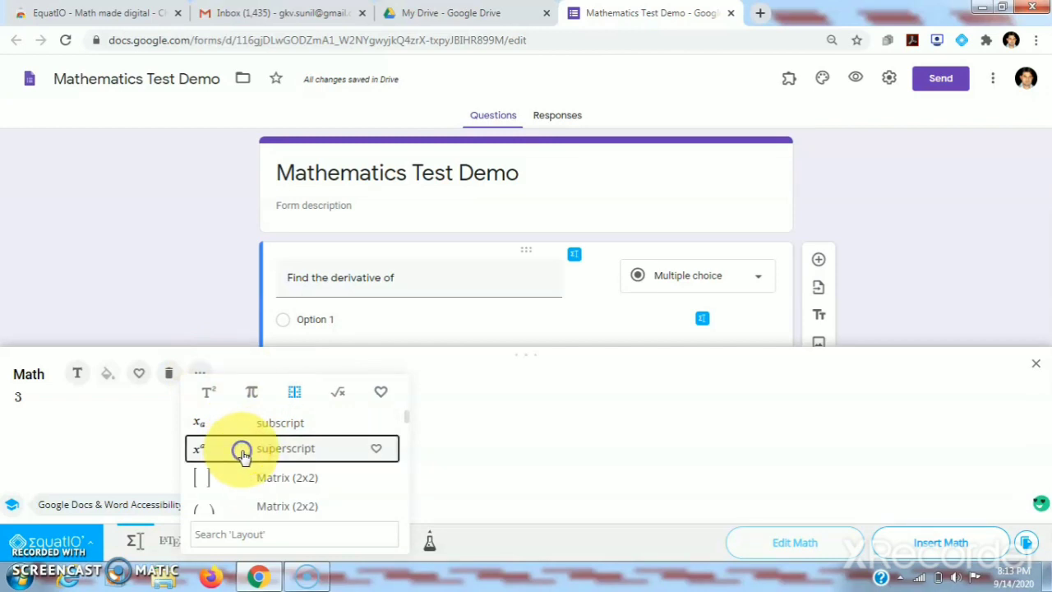
left_click(35, 401)
left_click(35, 399)
key("BackSpace")
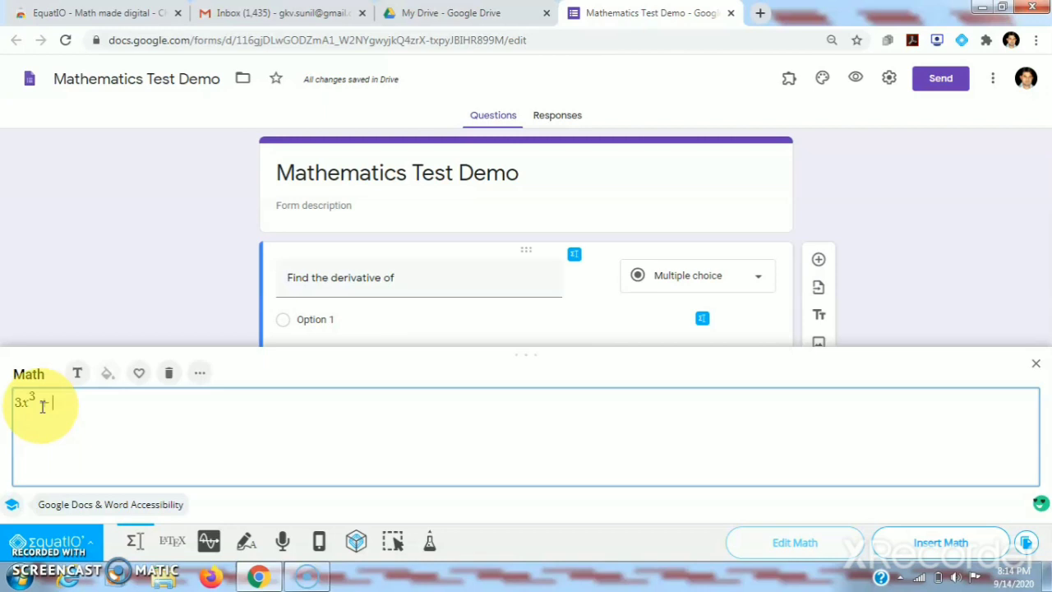
Extend the expression with + sin 3x + 2x², using the superscript template for the last term's exponent
type("+ sin ")
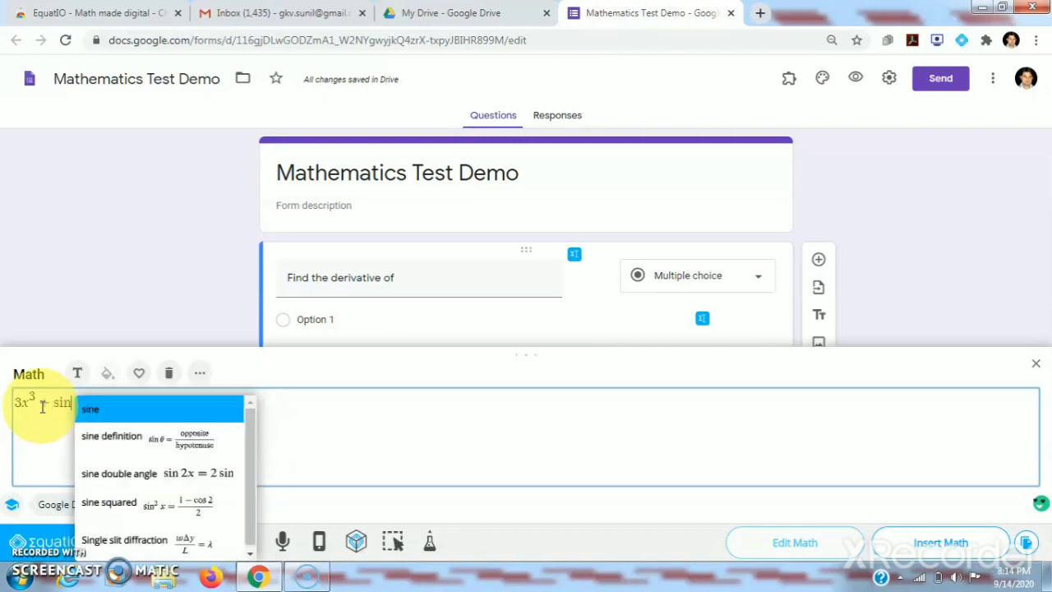
type("3x + 2x")
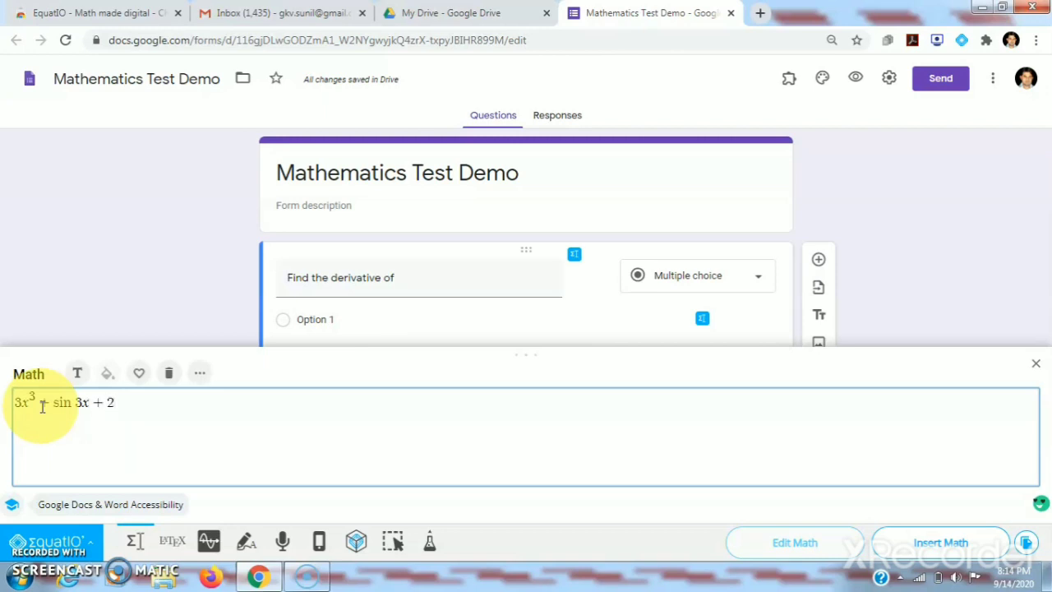
left_click(200, 374)
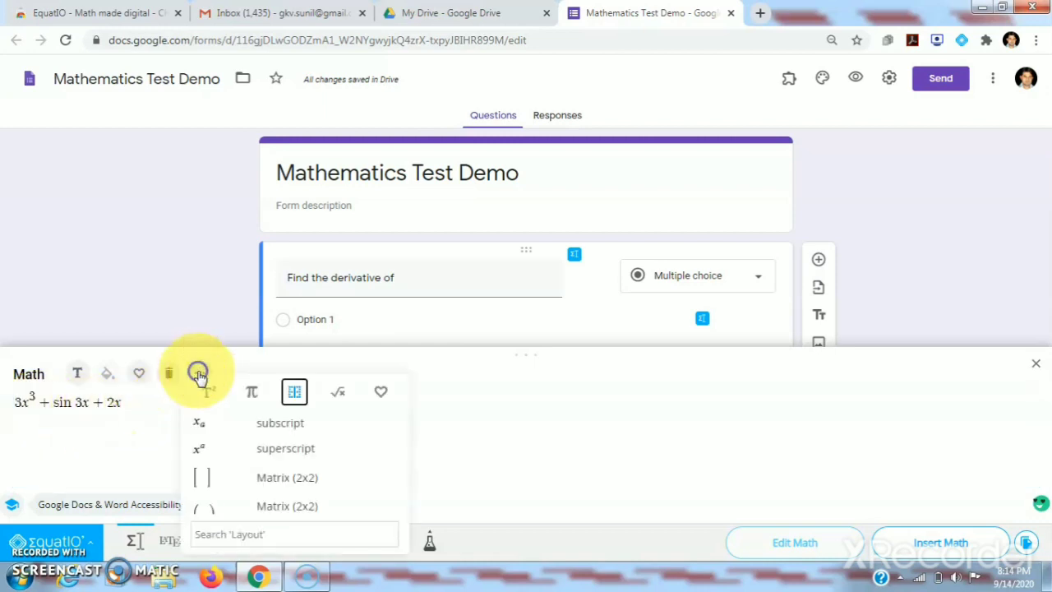
left_click(234, 445)
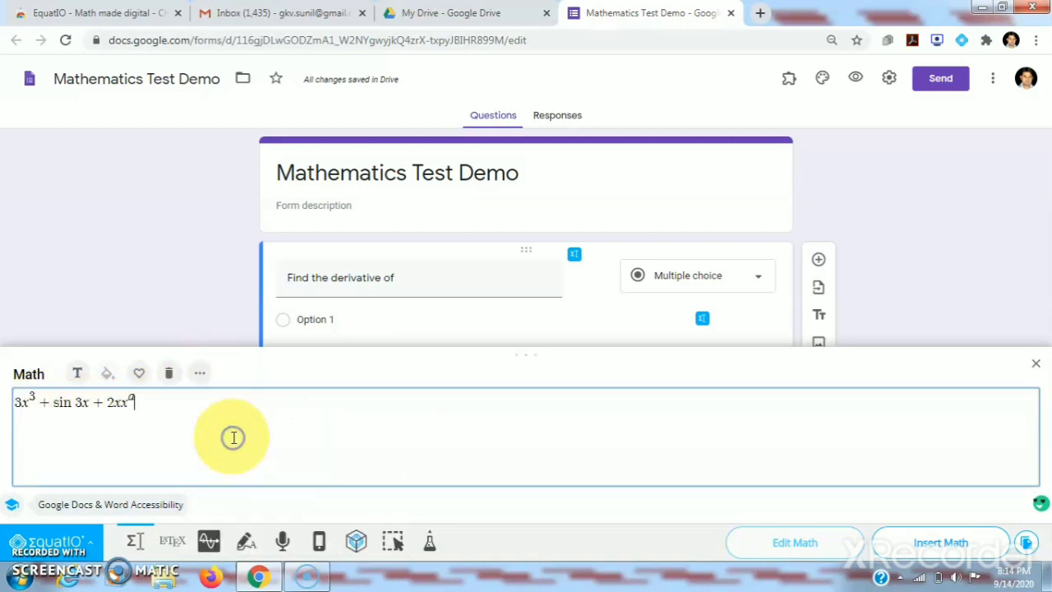
left_click(128, 396)
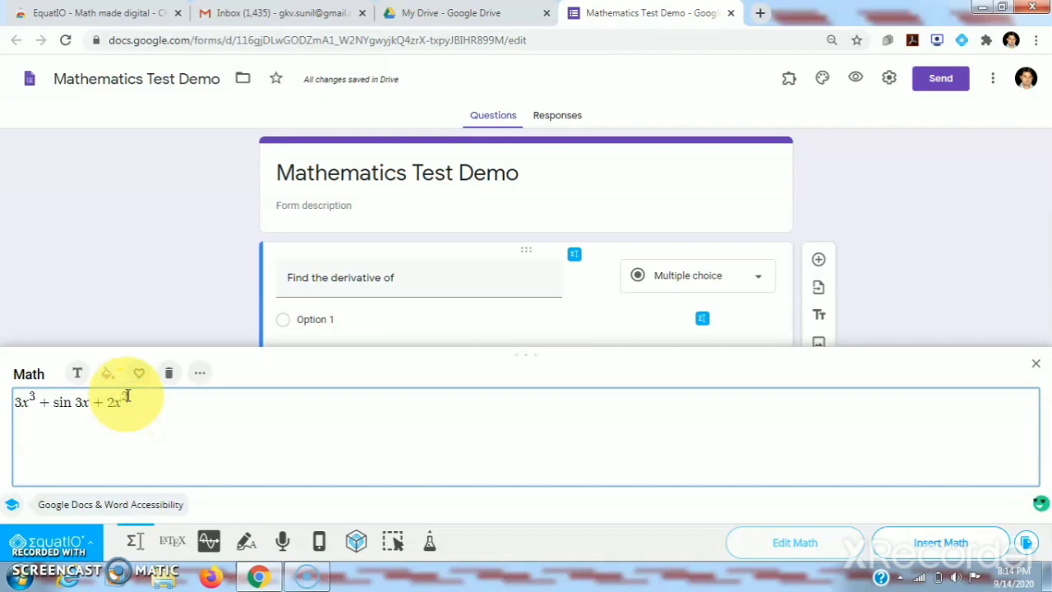
left_click(171, 444)
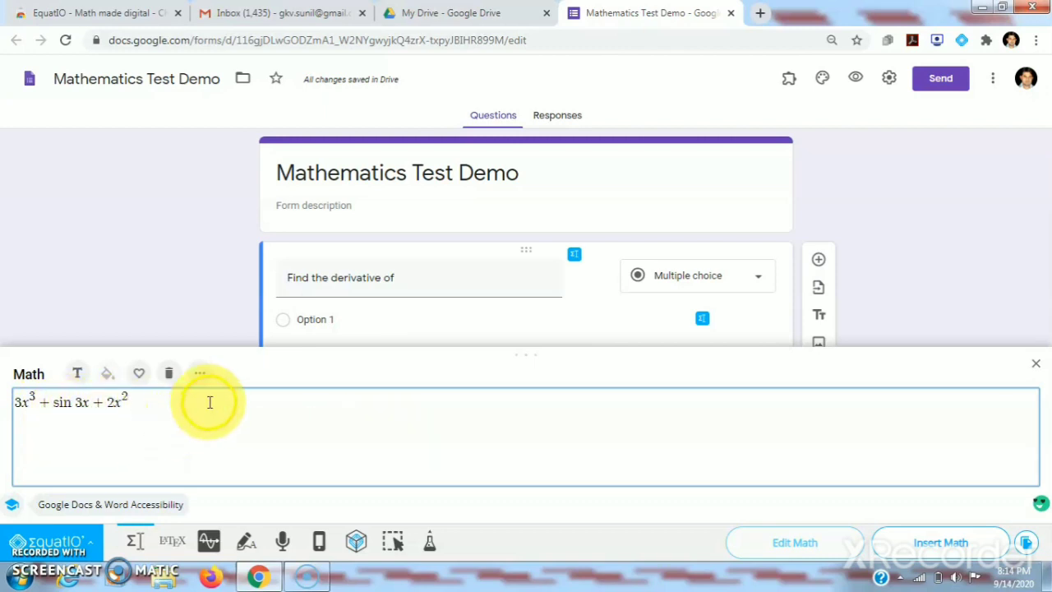
Look through EquatIO's Symbols and Layout collections, including the matrix templates, then return to the expression in the Math editor
left_click(199, 374)
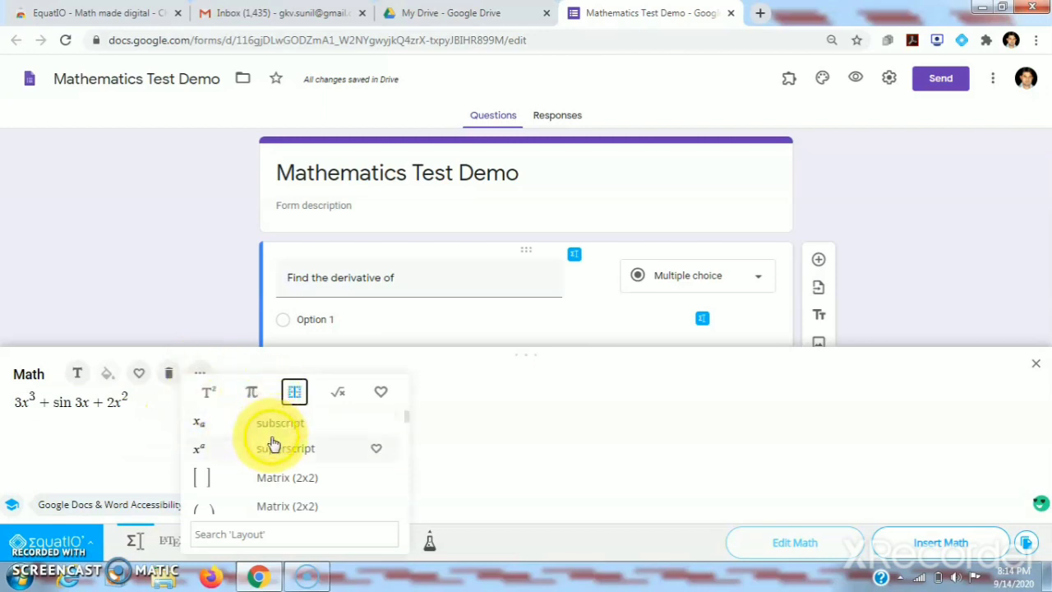
left_click(254, 393)
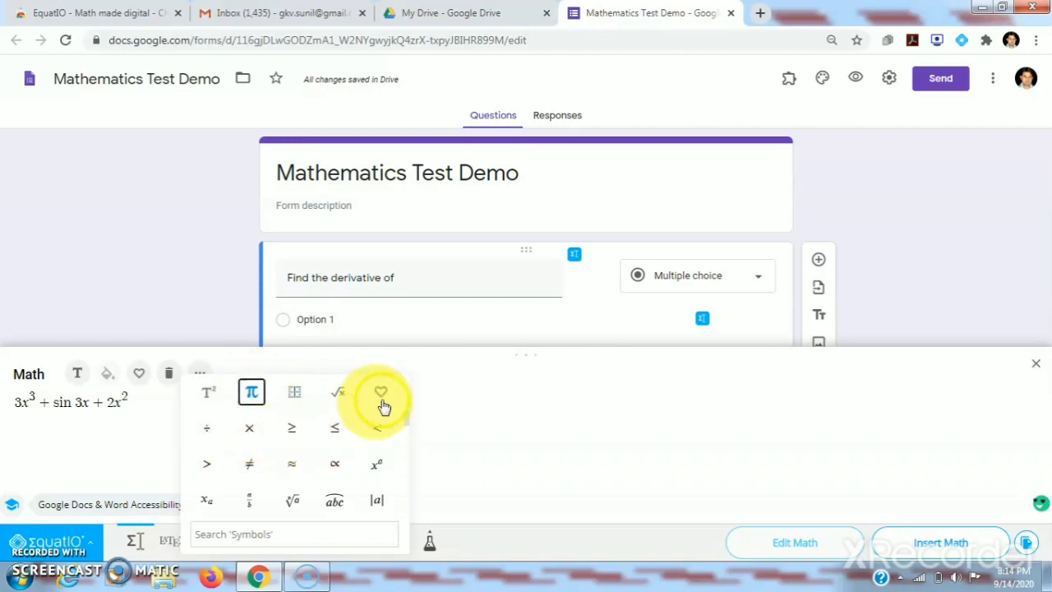
mouse_move(407, 417)
left_mouse_down()
mouse_move(407, 440)
mouse_move(408, 401)
left_mouse_up()
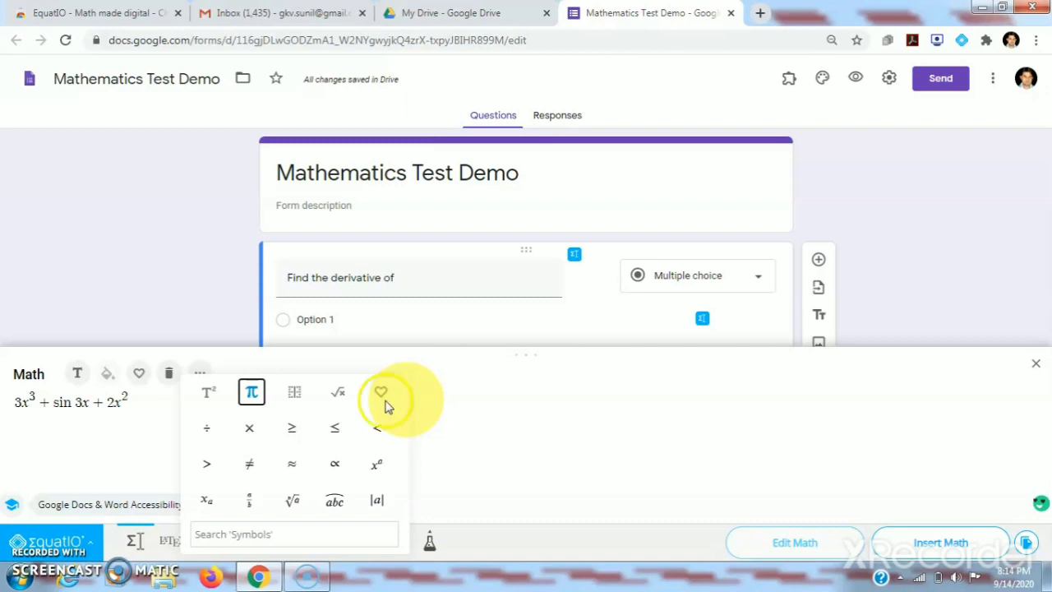
left_click(295, 393)
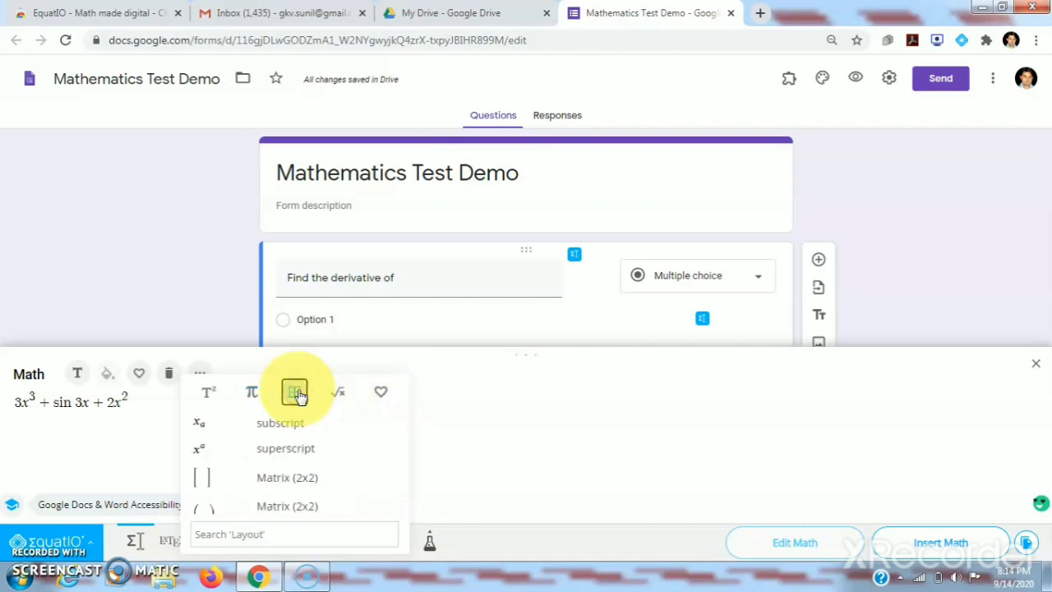
scroll(404, 421, "down", 5)
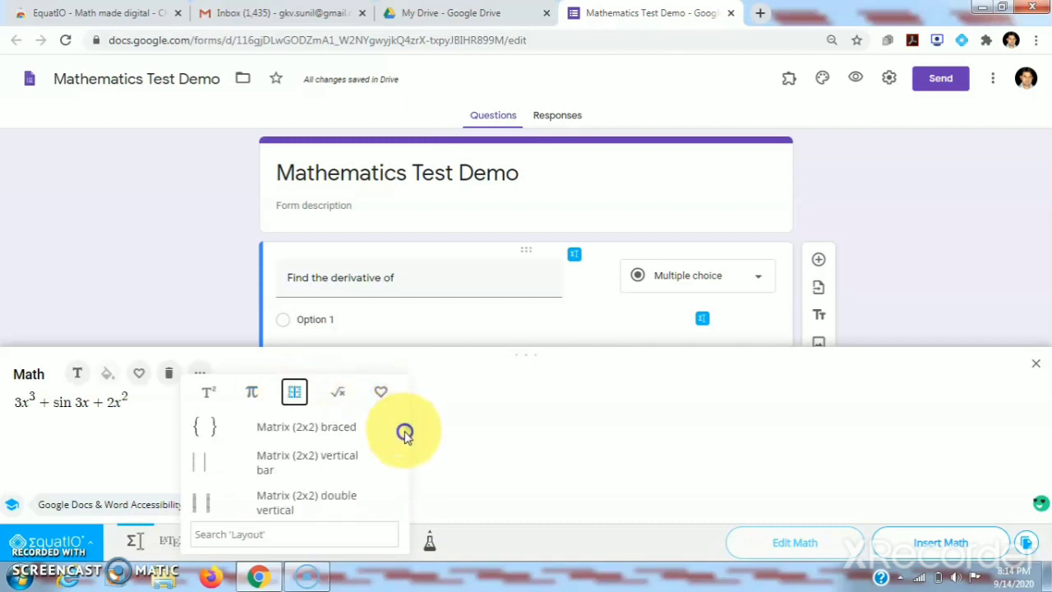
scroll(404, 459, "down", 3)
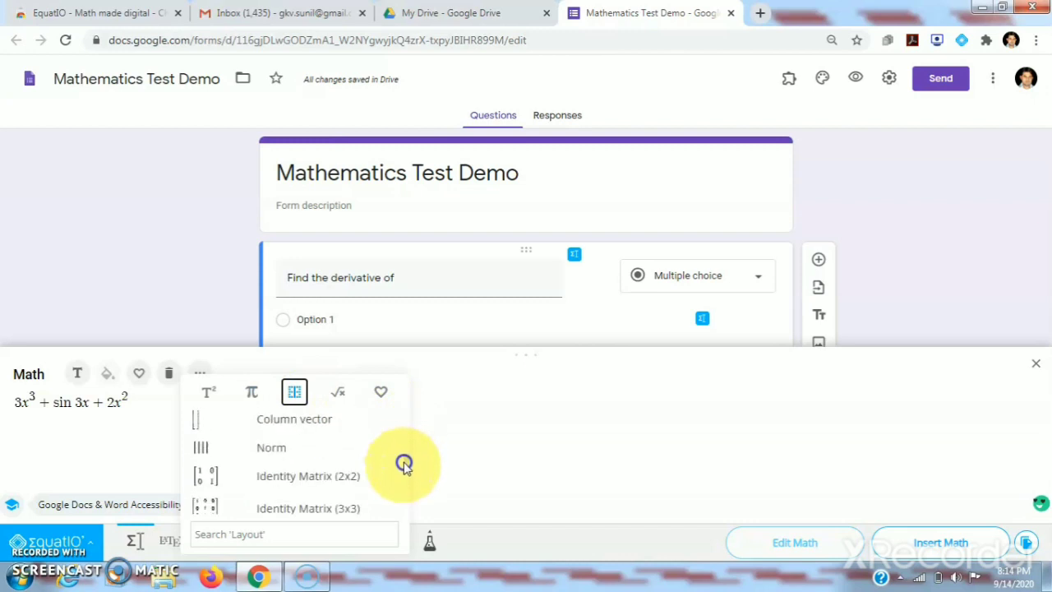
scroll(404, 436, "up", 6)
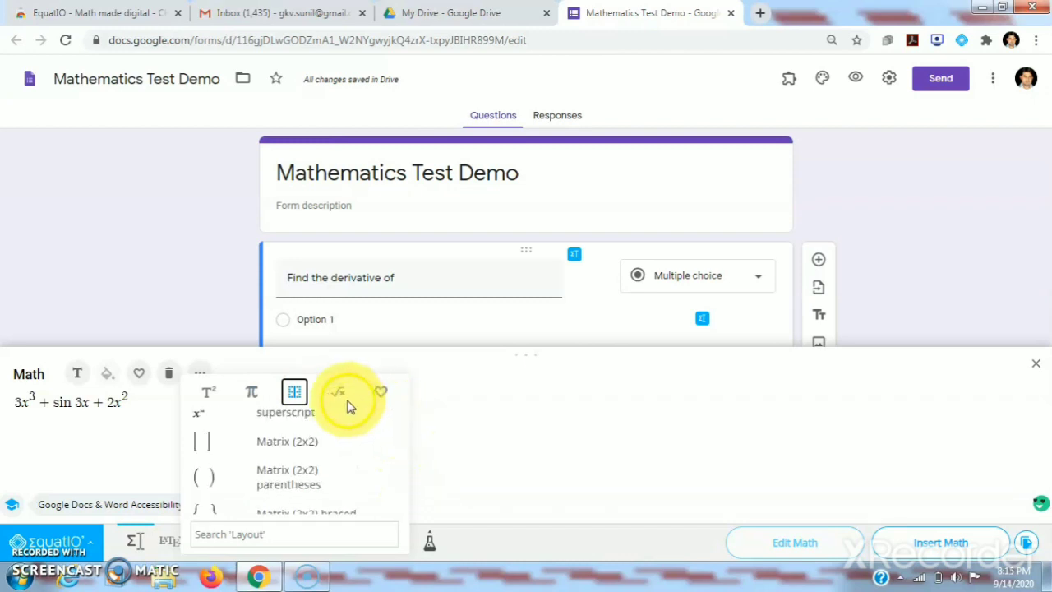
left_click(173, 435)
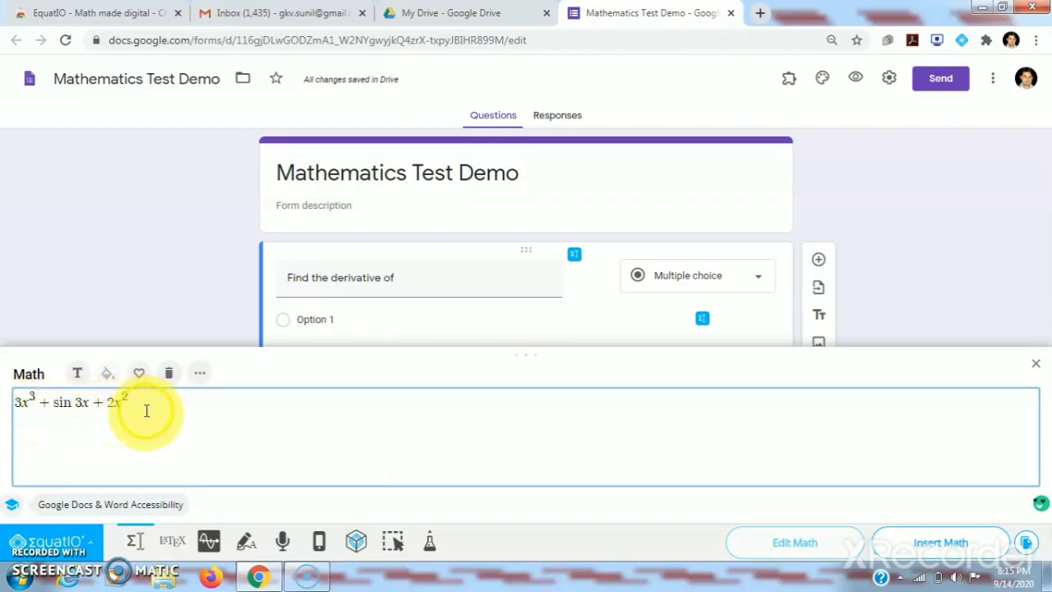
Insert the expression 3x³ + sin 3x + 2x² into the derivative question and check it in the form preview
left_click(919, 547)
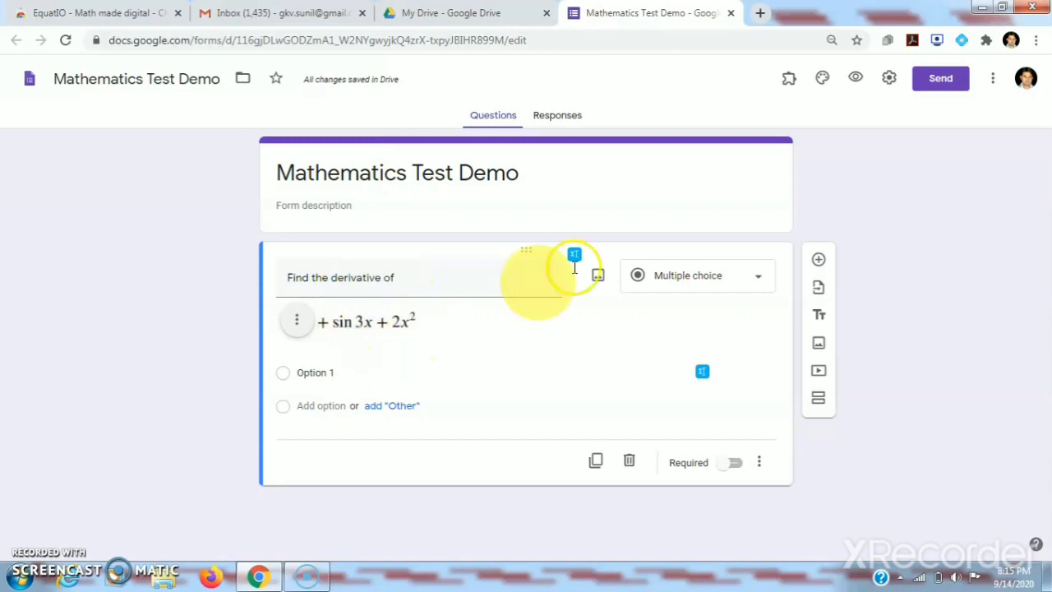
left_click(859, 78)
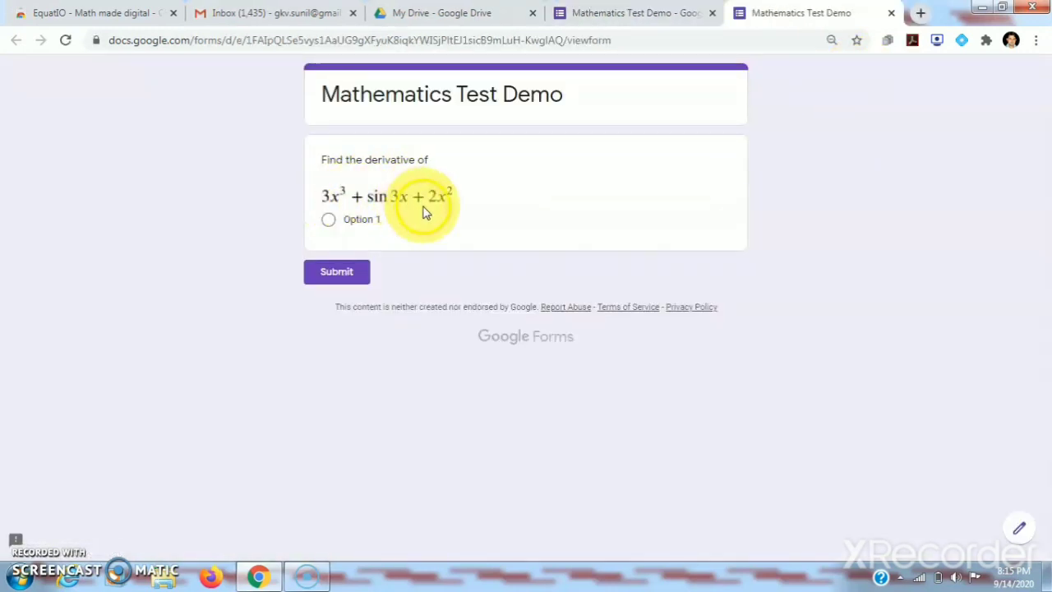
left_click(892, 17)
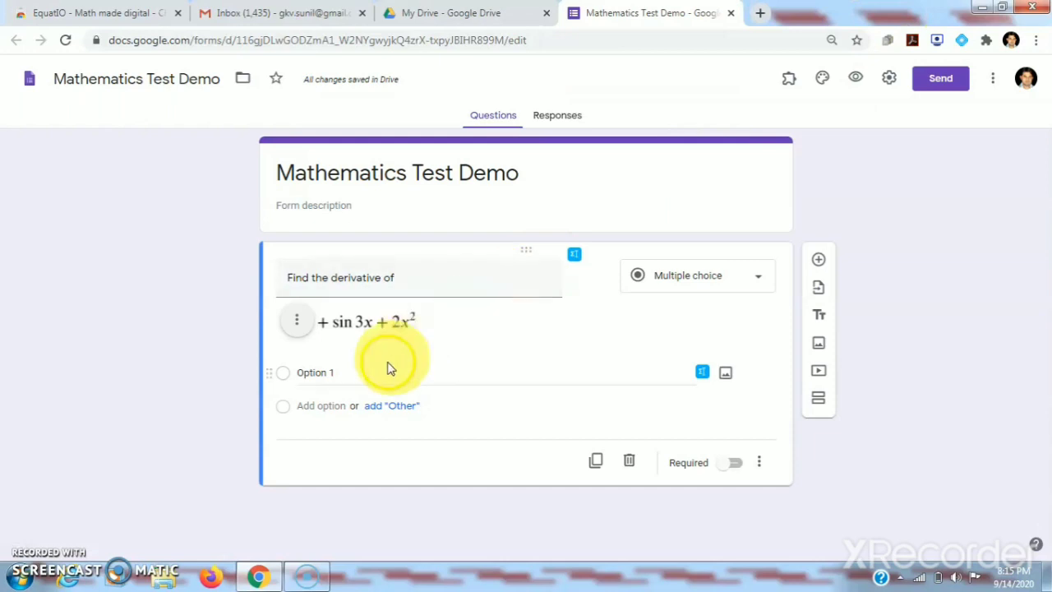
Change the expression to 6x² + 3 cos 3x + 4x in the Math editor and insert it as the math for Option 1
left_click(326, 373)
left_click(327, 373)
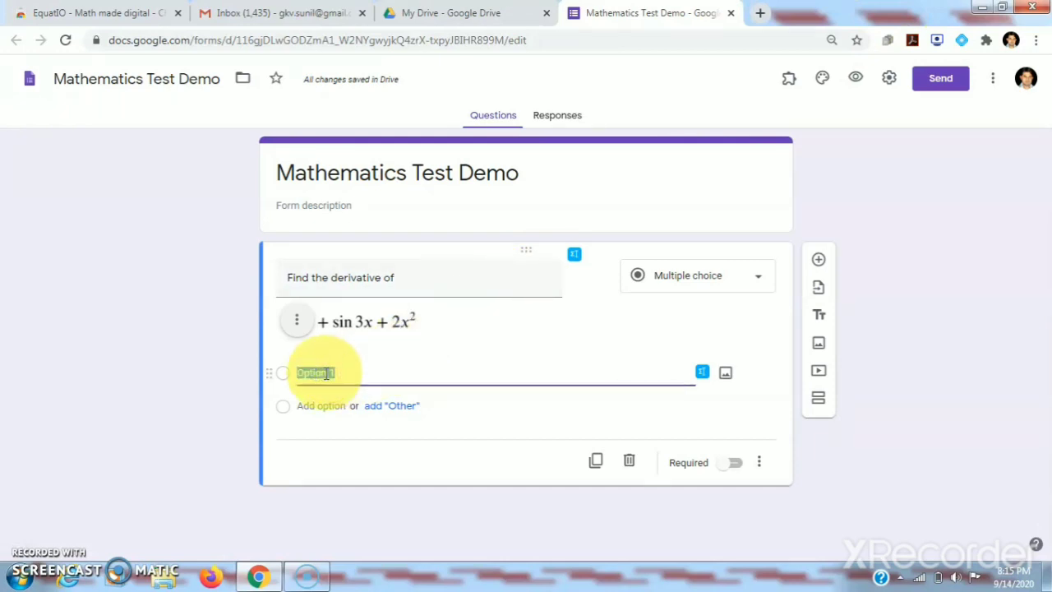
left_click(703, 371)
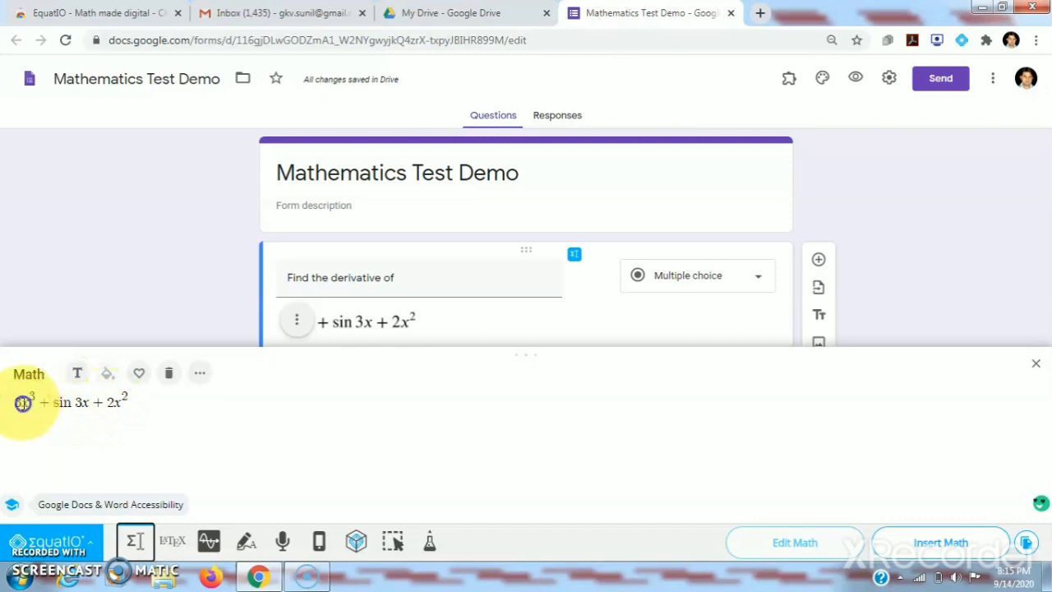
left_click(23, 403)
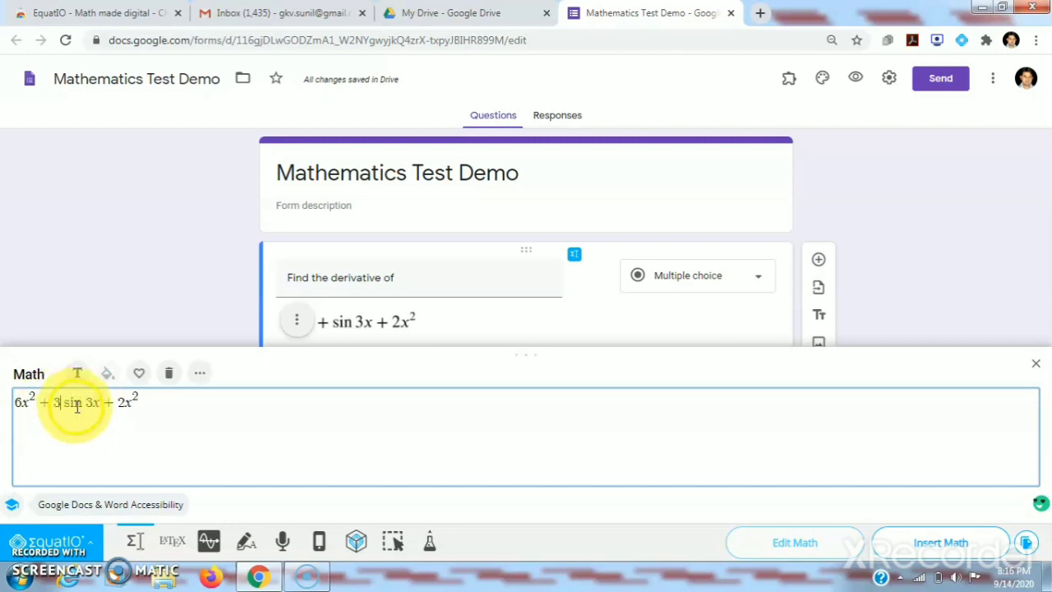
double_click(82, 406)
key("BackSpace")
type("cos")
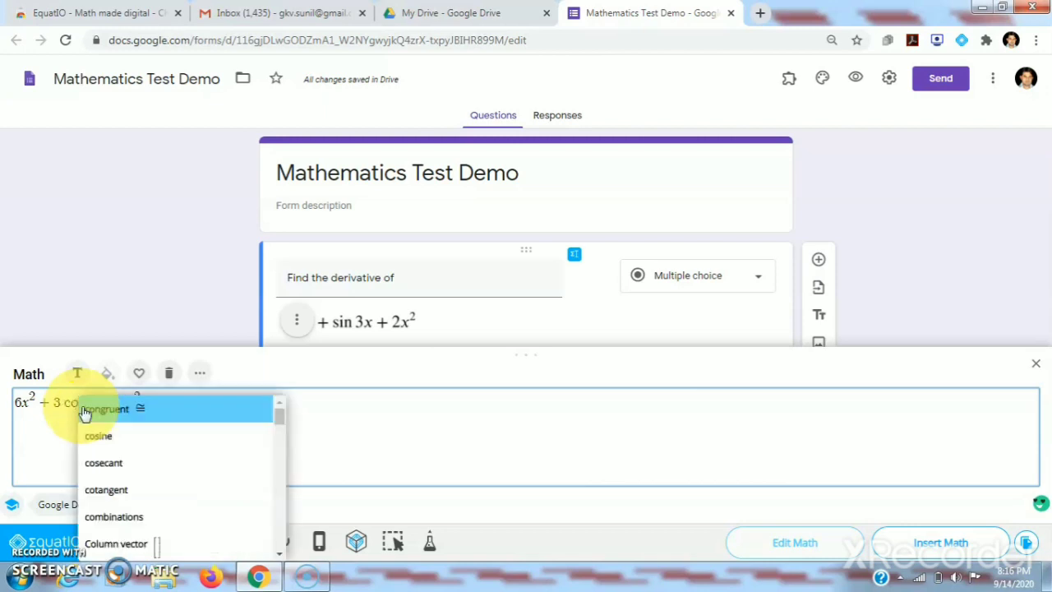
left_click(275, 411)
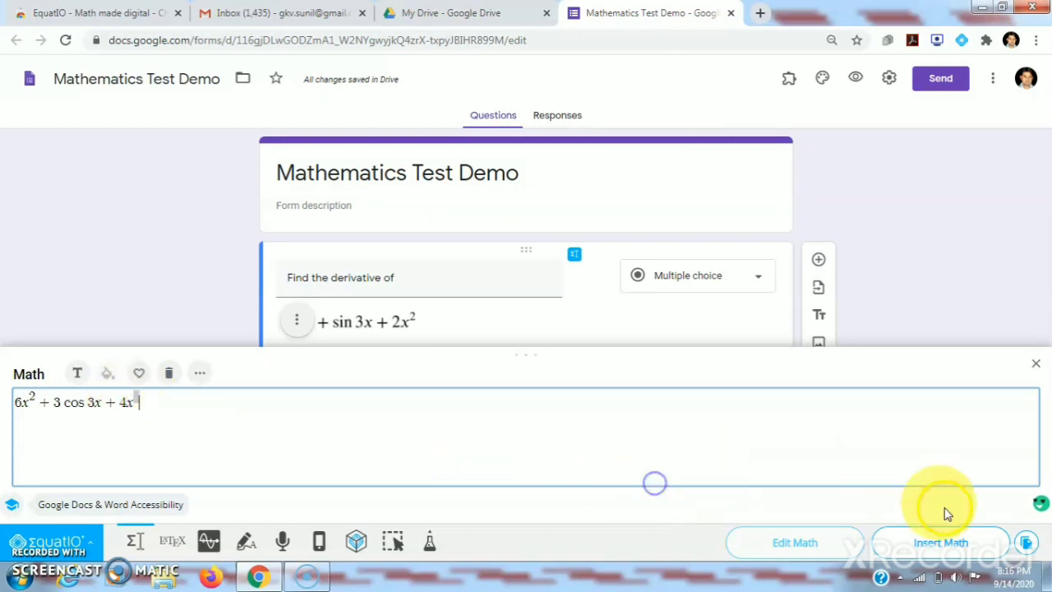
left_click(954, 544)
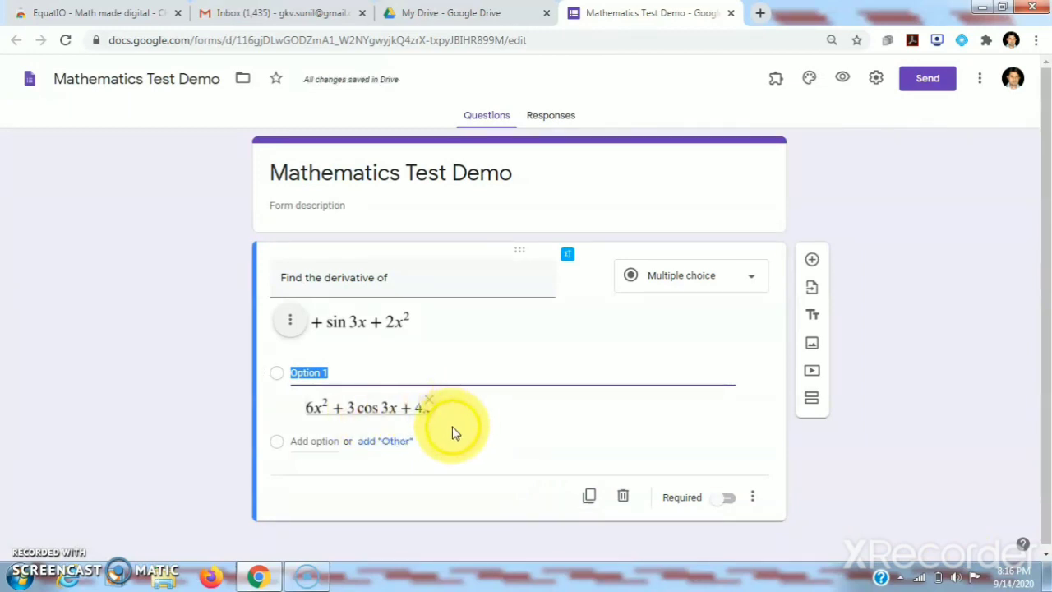
Add a second answer option, open EquatIO's Math editor for it and clear the previous expression
left_click(319, 444)
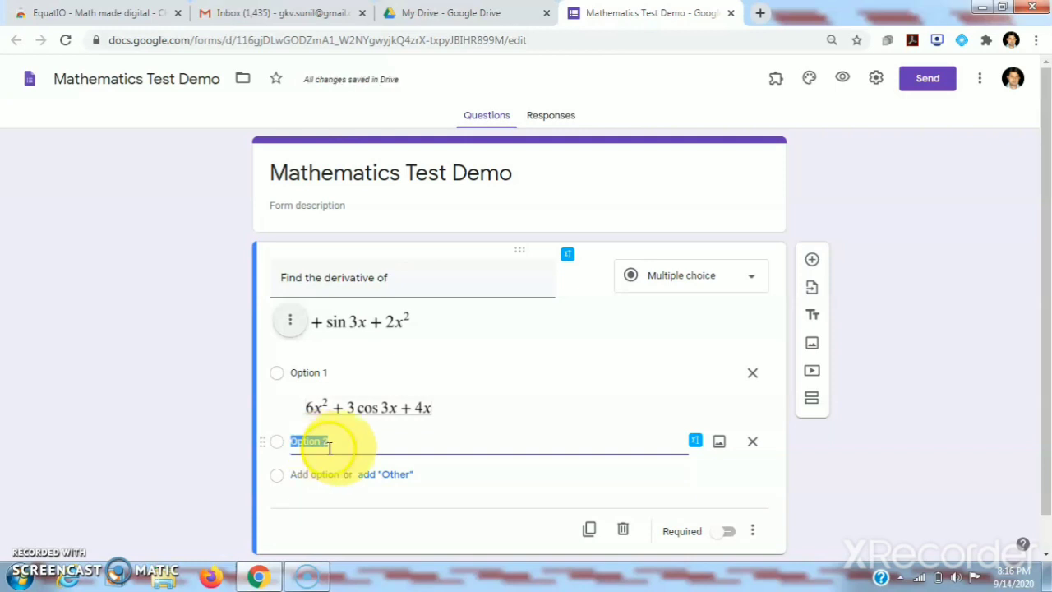
left_click(695, 443)
left_click(170, 415)
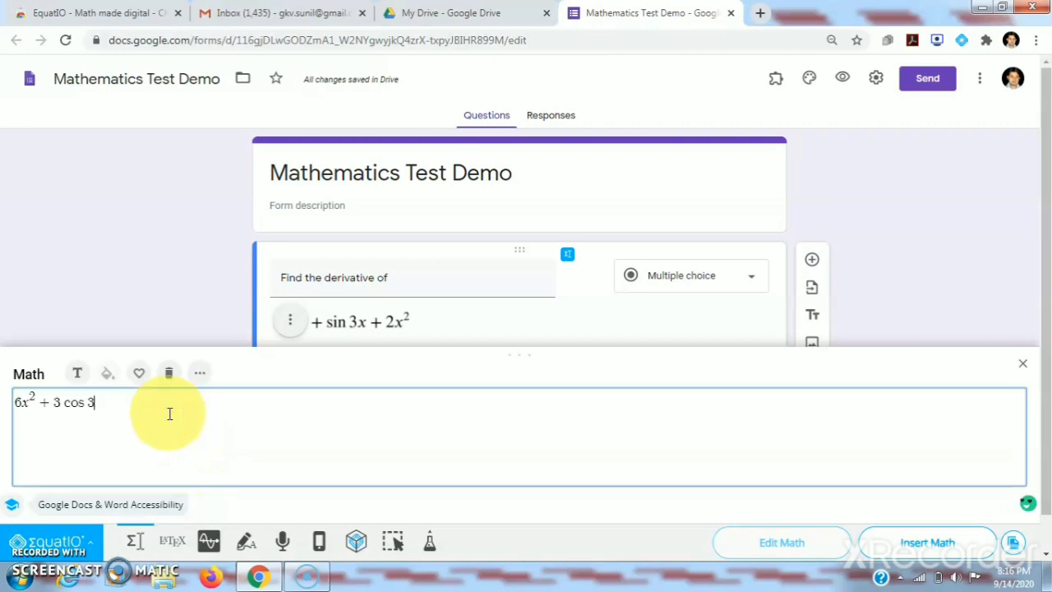
key("BackSpace")
key("BackSpace")
key("BackSpace")
key("BackSpace")
key("BackSpace")
key("BackSpace")
key("BackSpace")
key("BackSpace")
key("BackSpace")
key("BackSpace")
key("BackSpace")
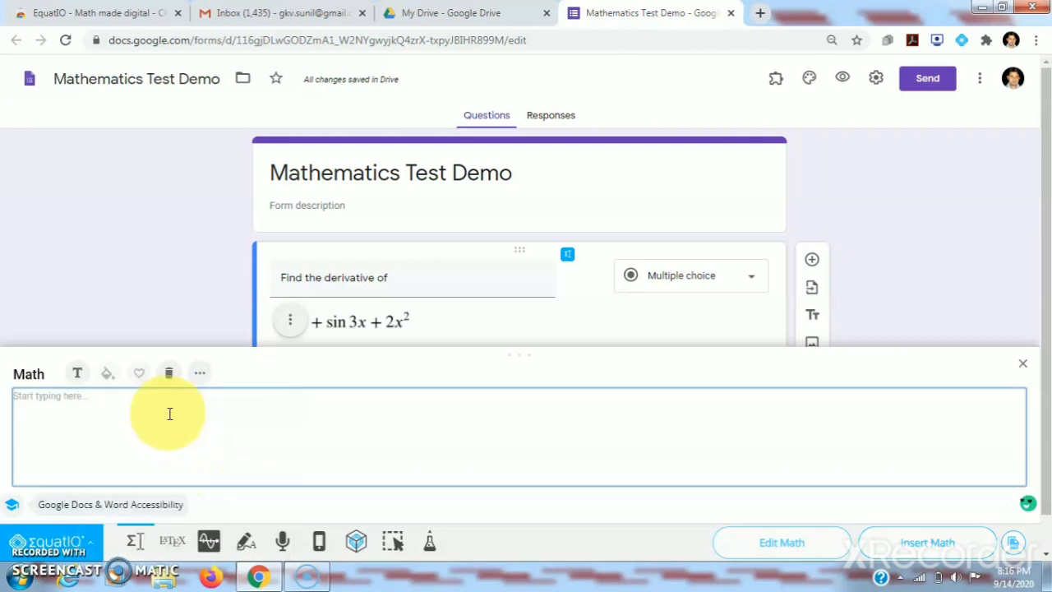
Enter sin 3x in the Math editor and insert it as the math image for Option 2
type("sin ")
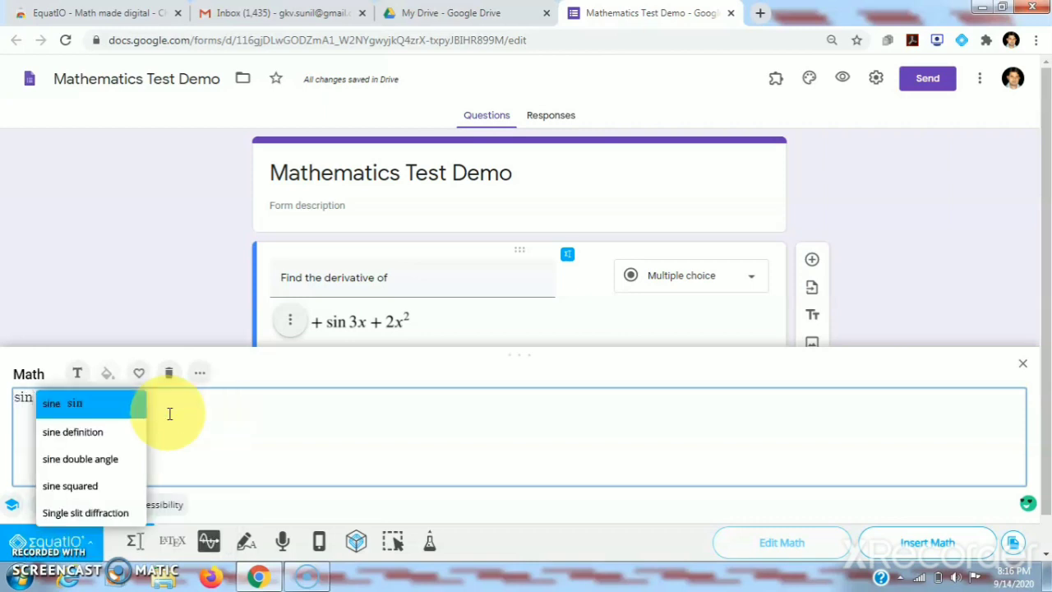
type("3x")
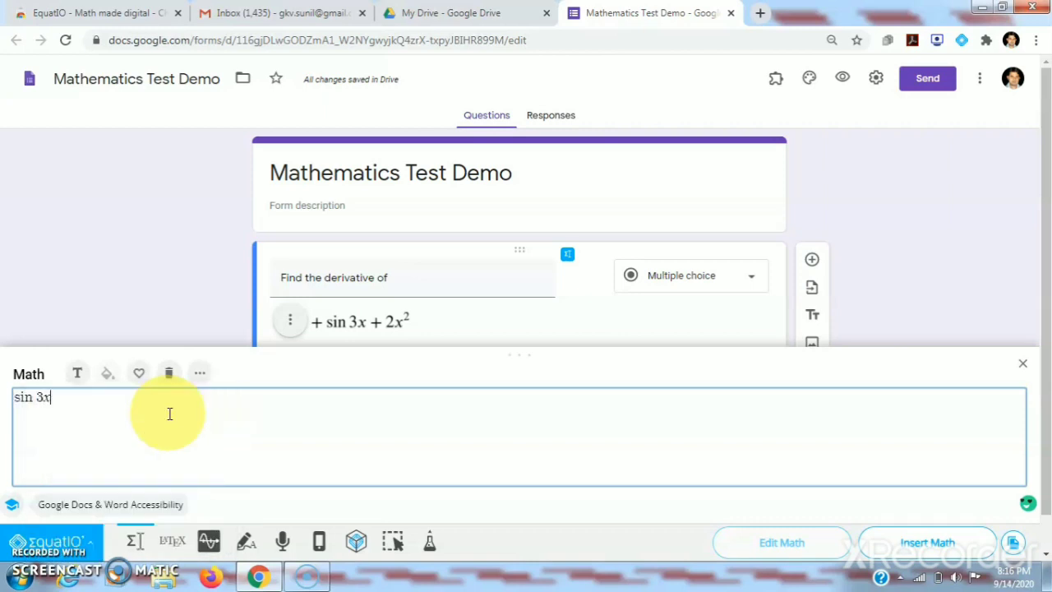
left_click(915, 548)
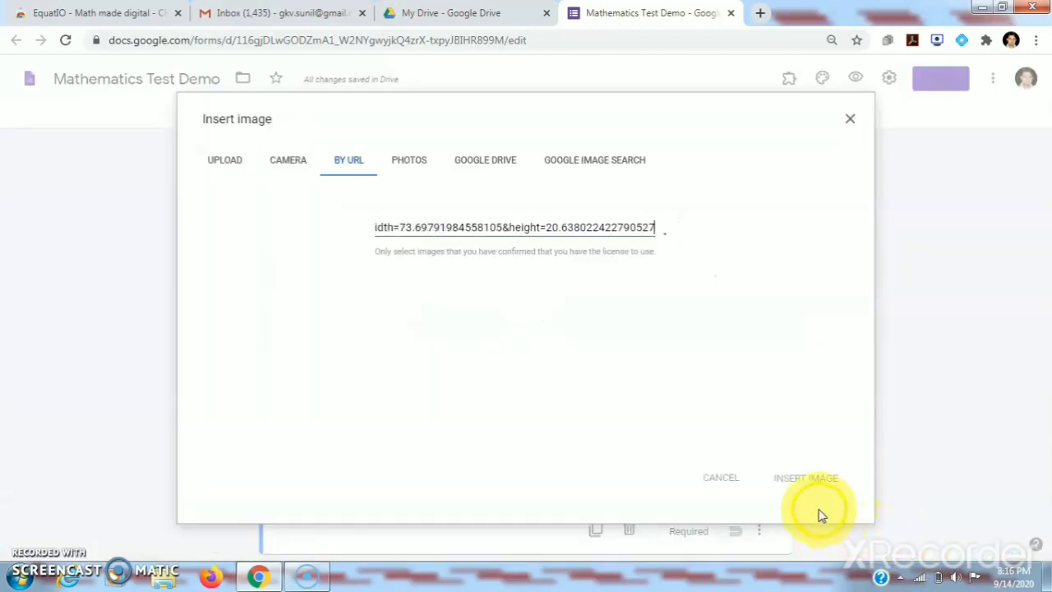
left_click(805, 478)
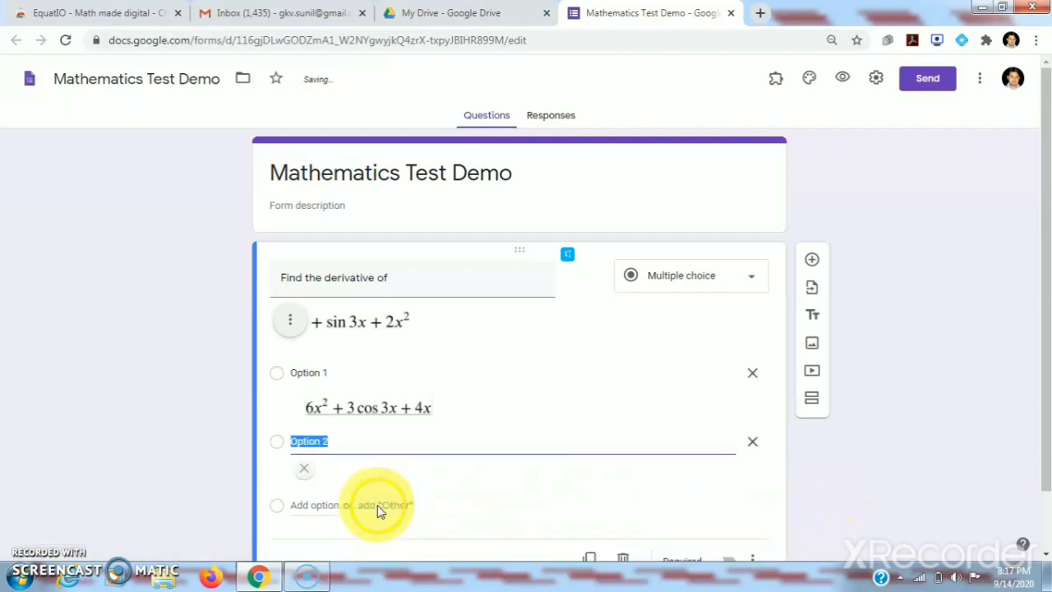
Add a third answer option and insert cos 3x as its math, replacing the previous expression in the Math editor
left_click(305, 507)
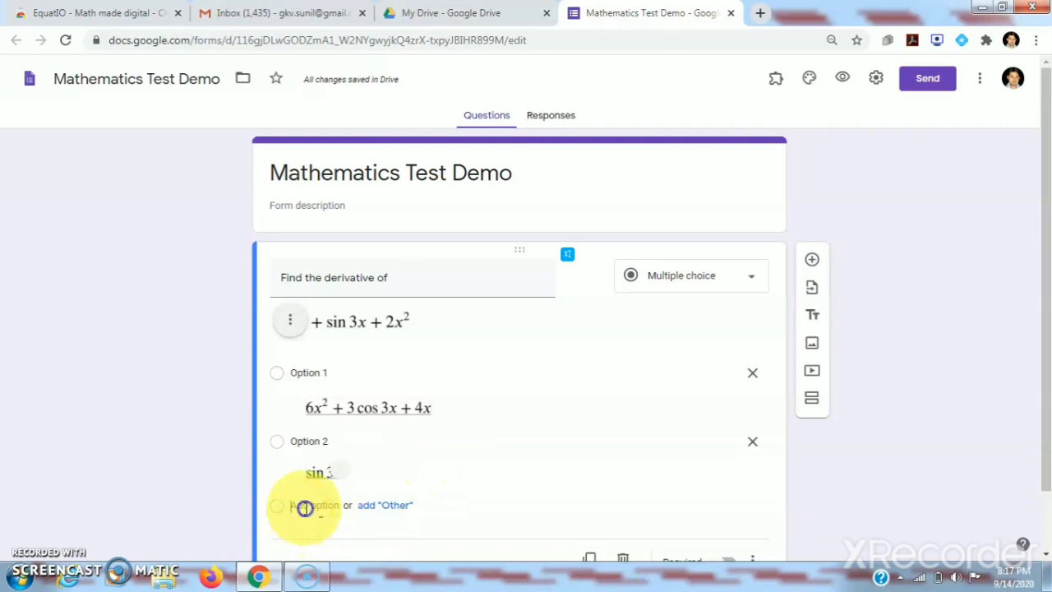
left_click_drag(1049, 375, 1031, 467)
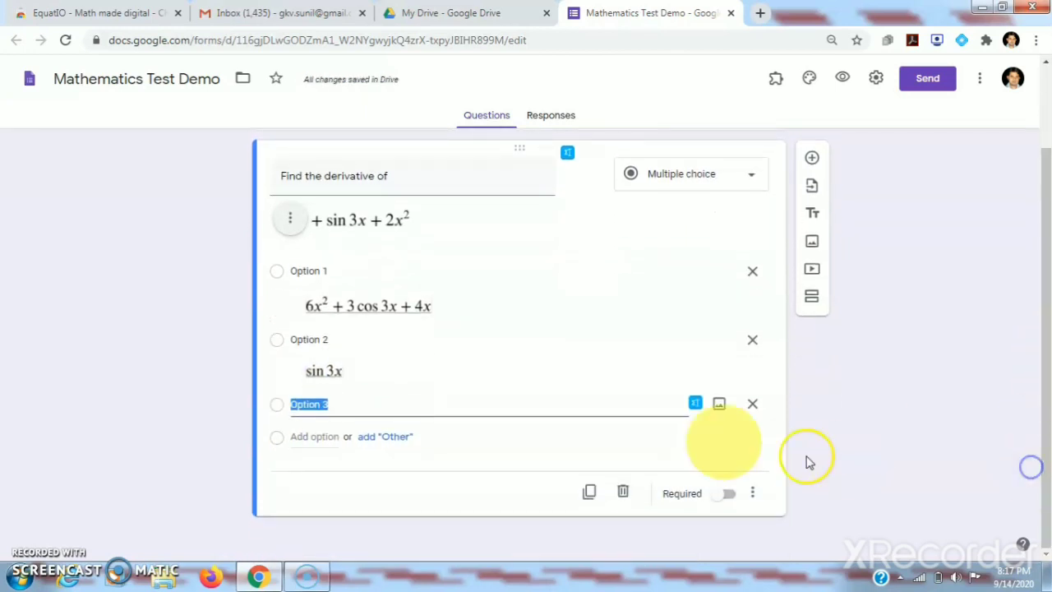
left_click(695, 405)
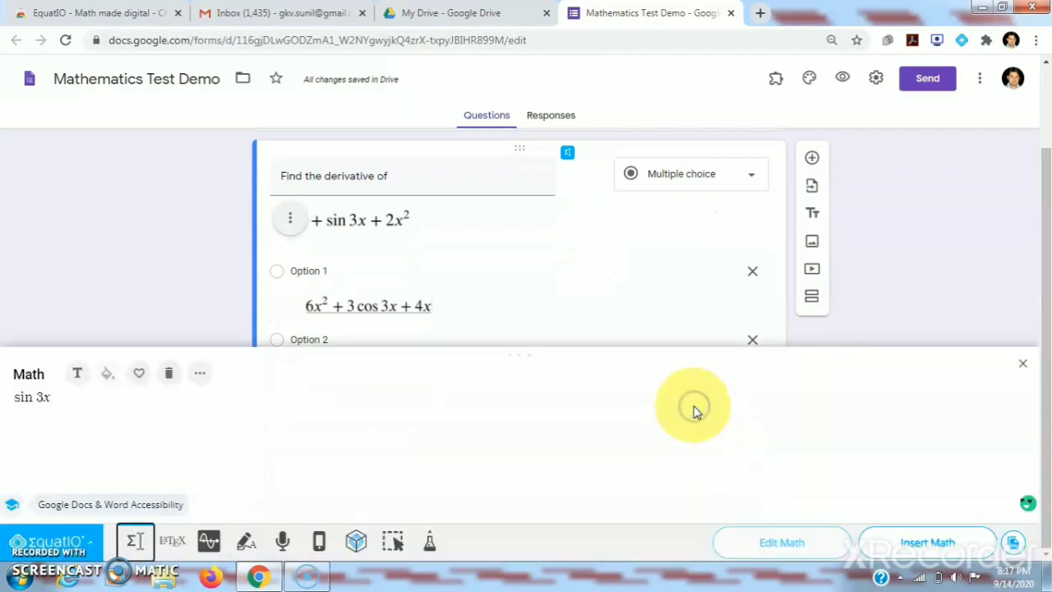
left_click(99, 397)
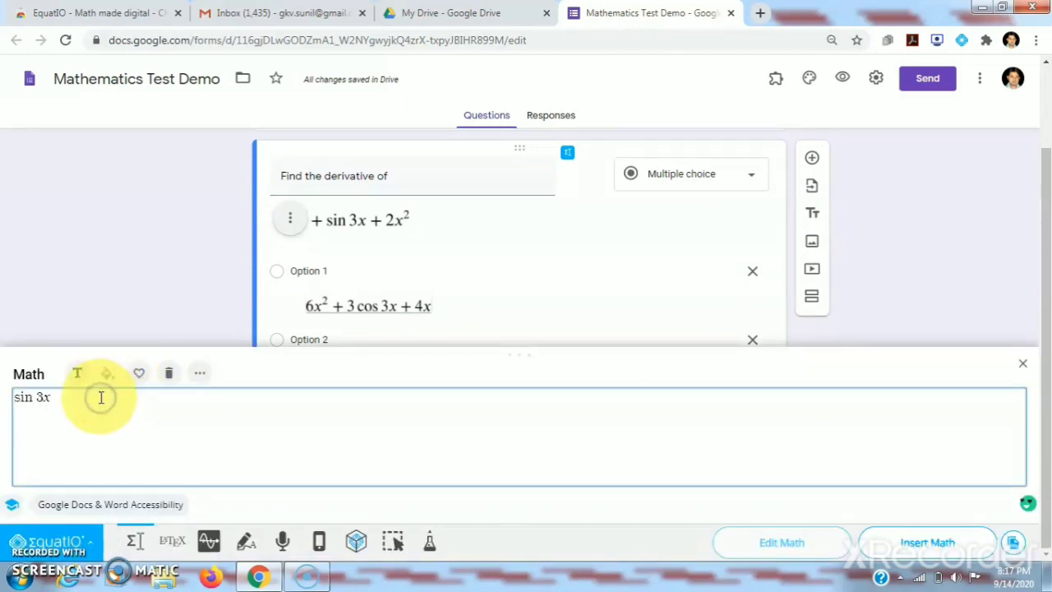
key("BackSpace")
key("BackSpace")
key("BackSpace")
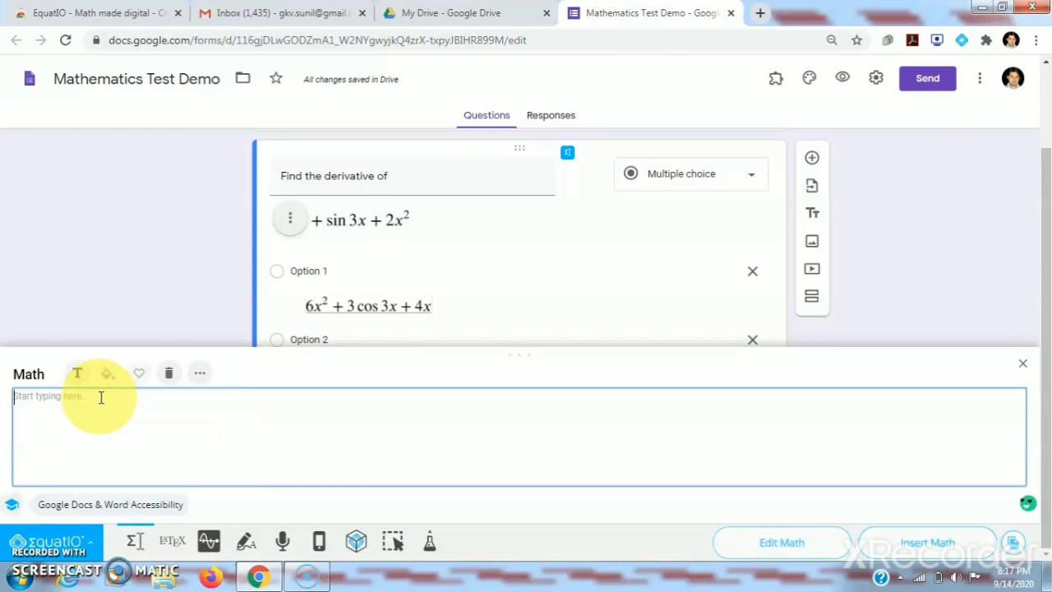
type("cos")
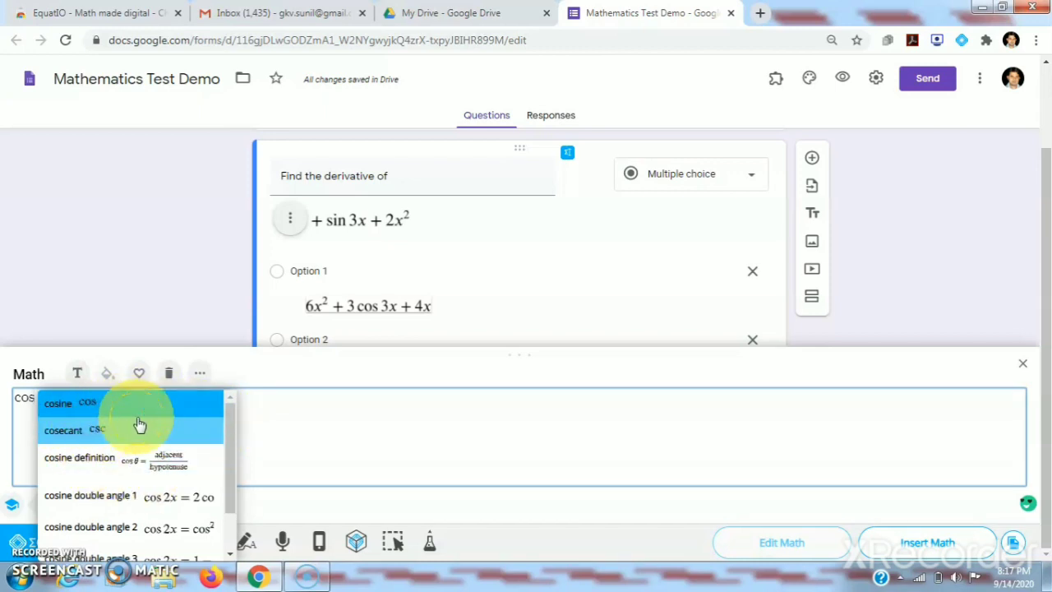
type("3x")
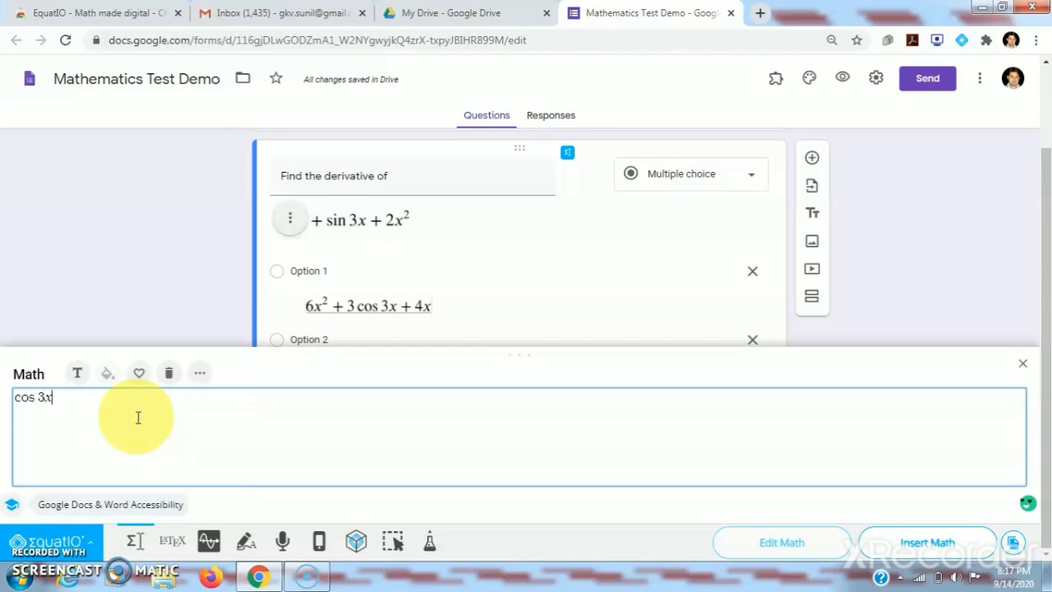
left_click(933, 544)
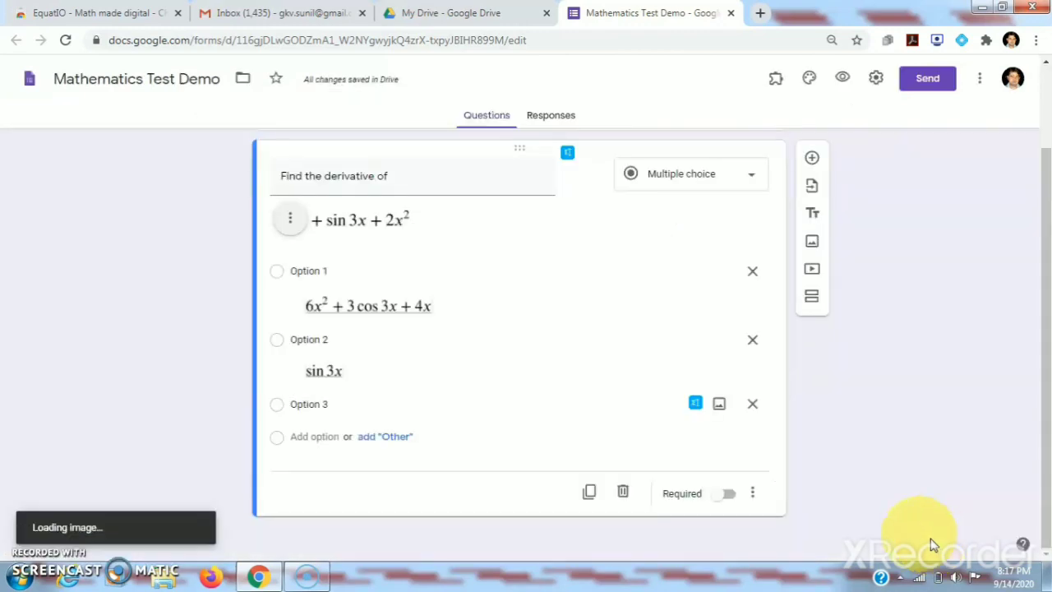
left_click(601, 428)
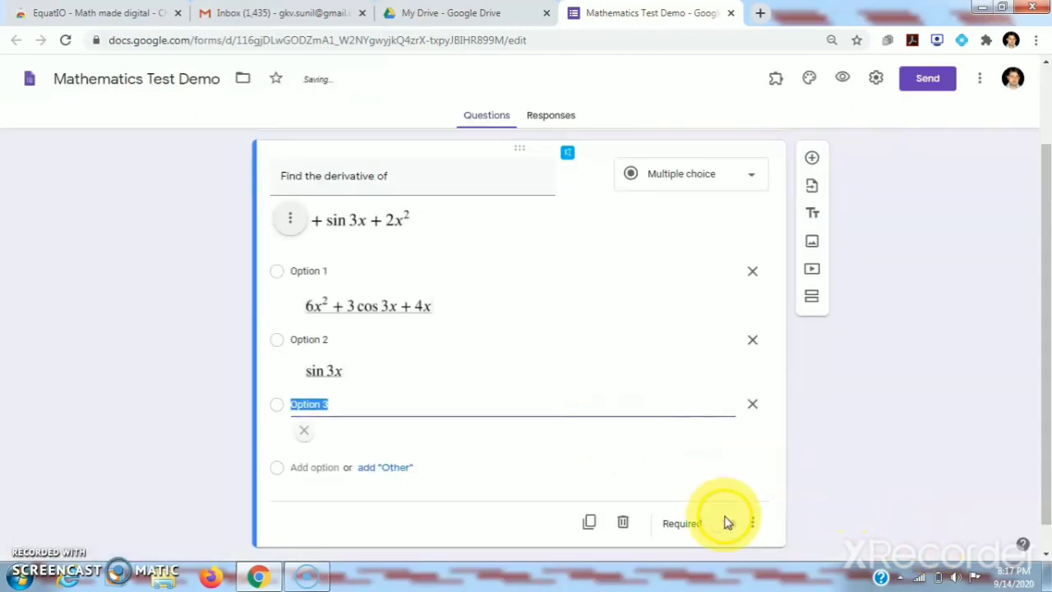
Make the derivative question required and open the form preview
left_click(729, 524)
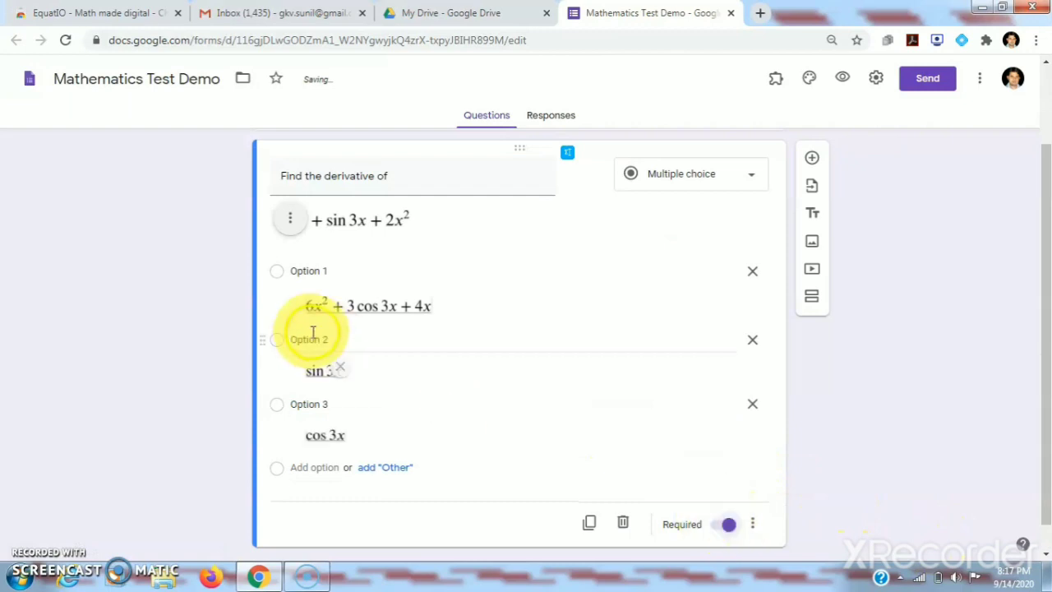
left_click(845, 83)
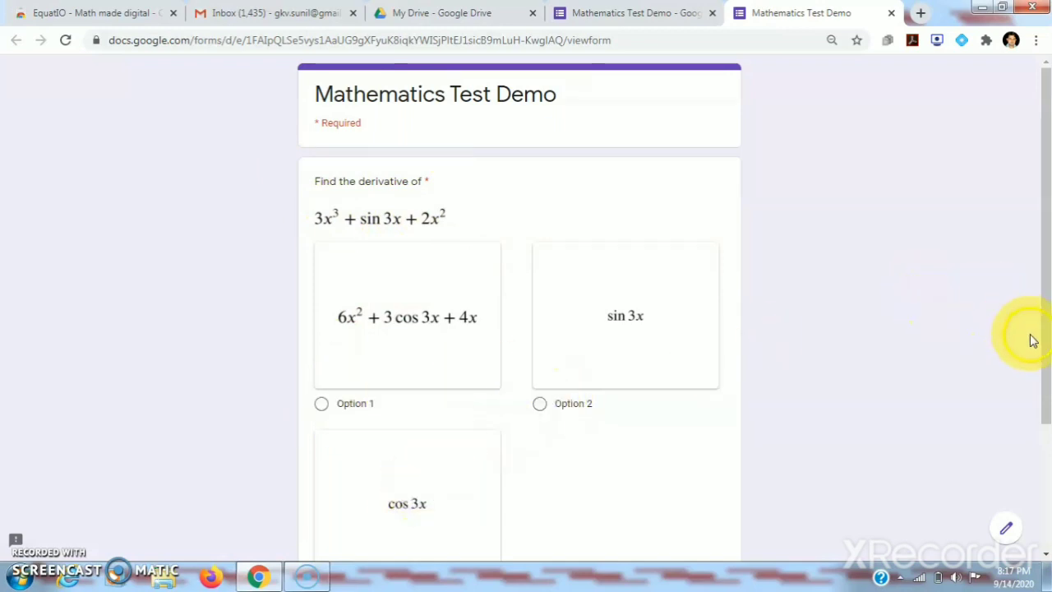
Try Option 1 as the derivative question's answer in the preview, and close the preview without submitting
left_click_drag(1044, 348, 1036, 416)
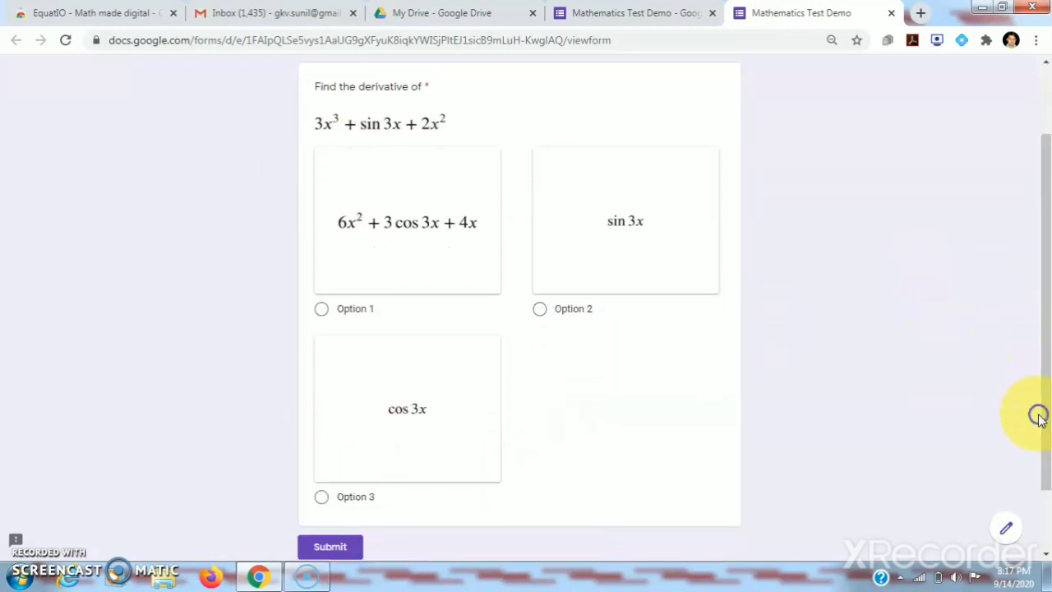
left_click(321, 310)
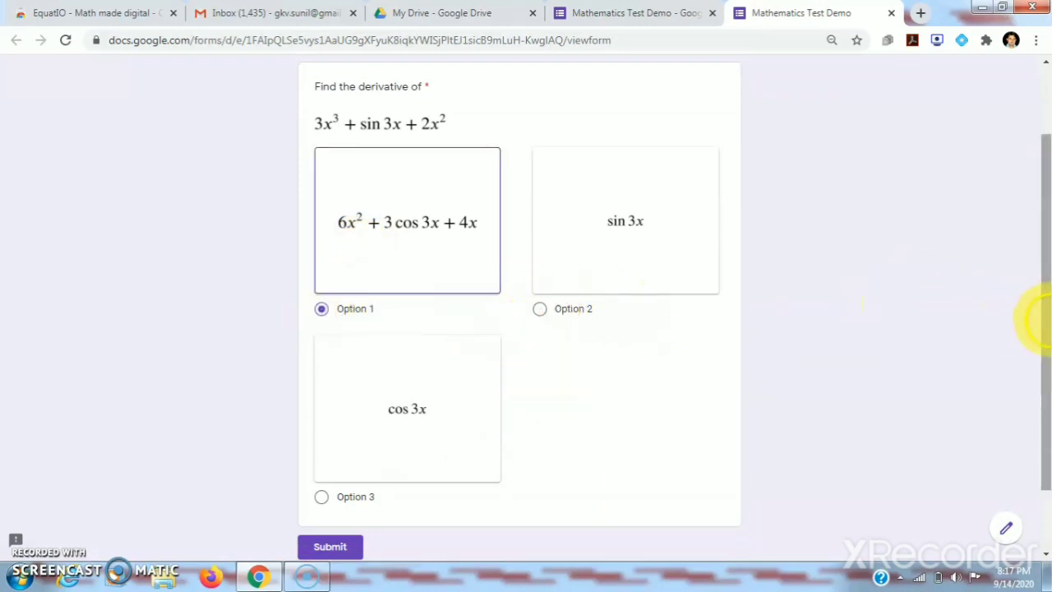
scroll(1048, 327, "up", 1)
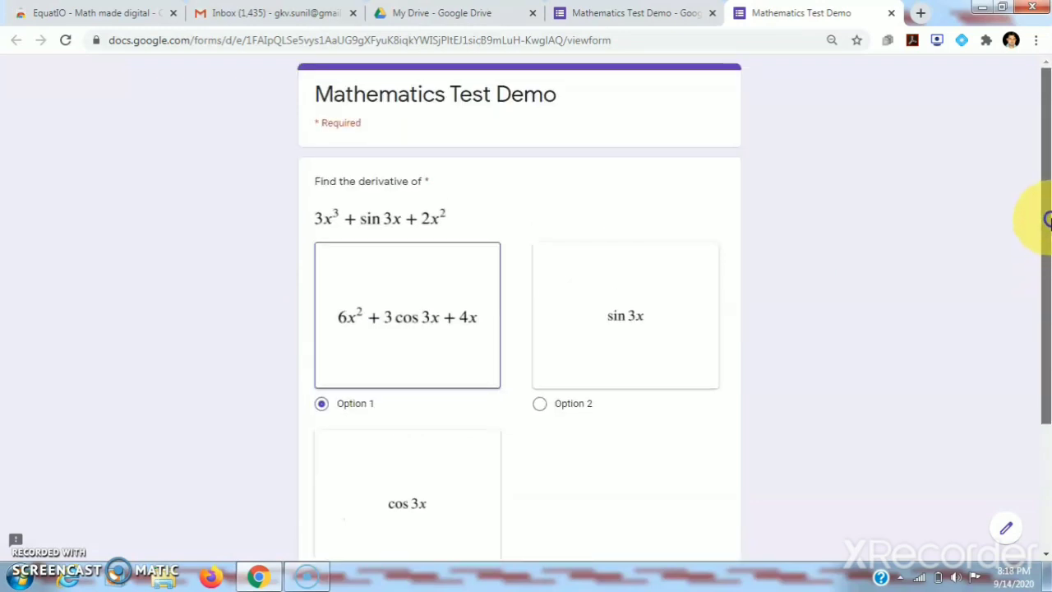
left_click(892, 13)
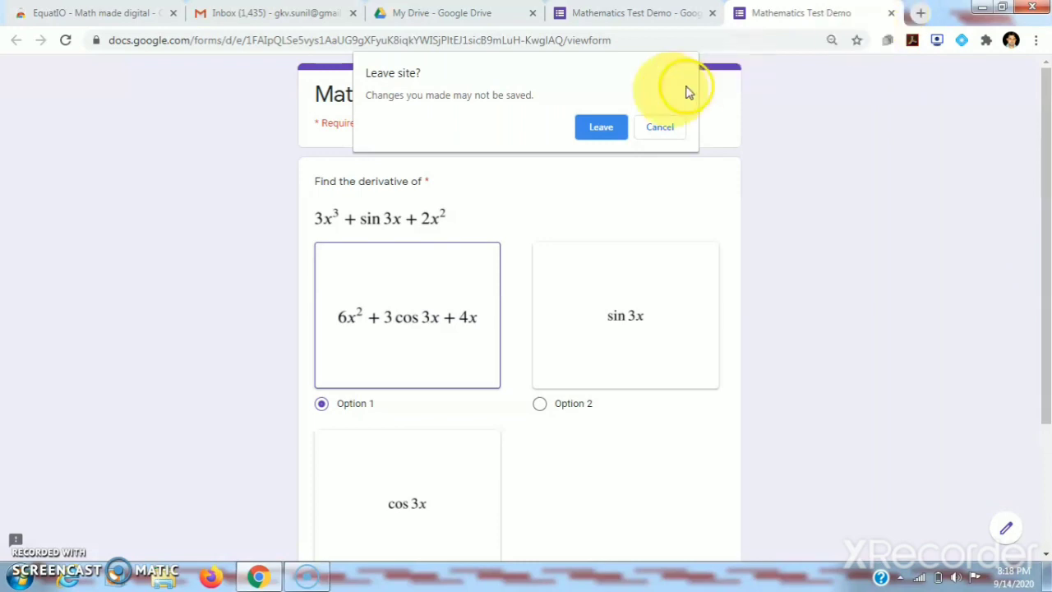
left_click(658, 130)
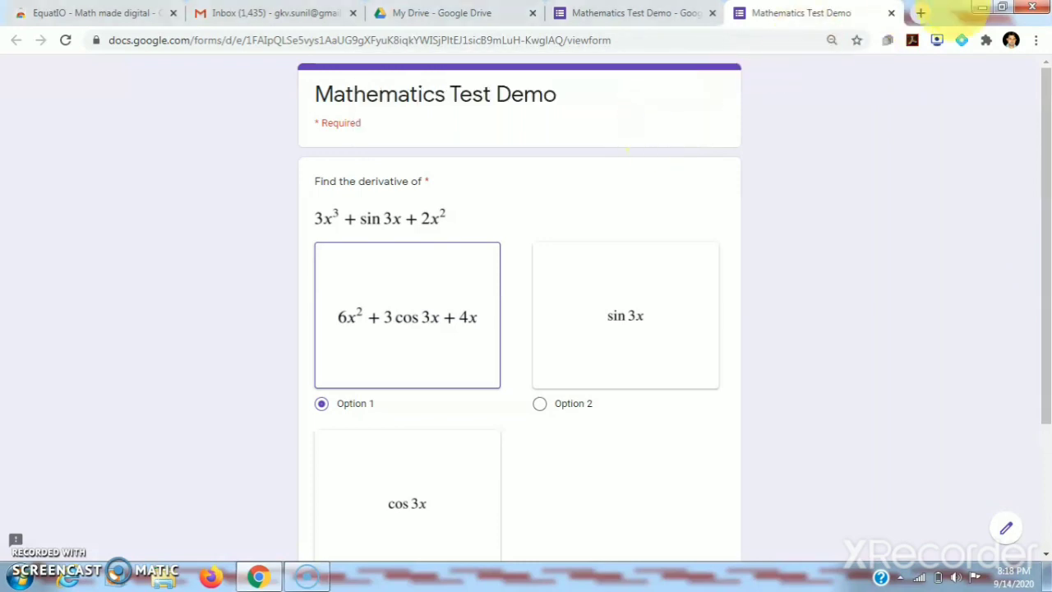
left_click(891, 13)
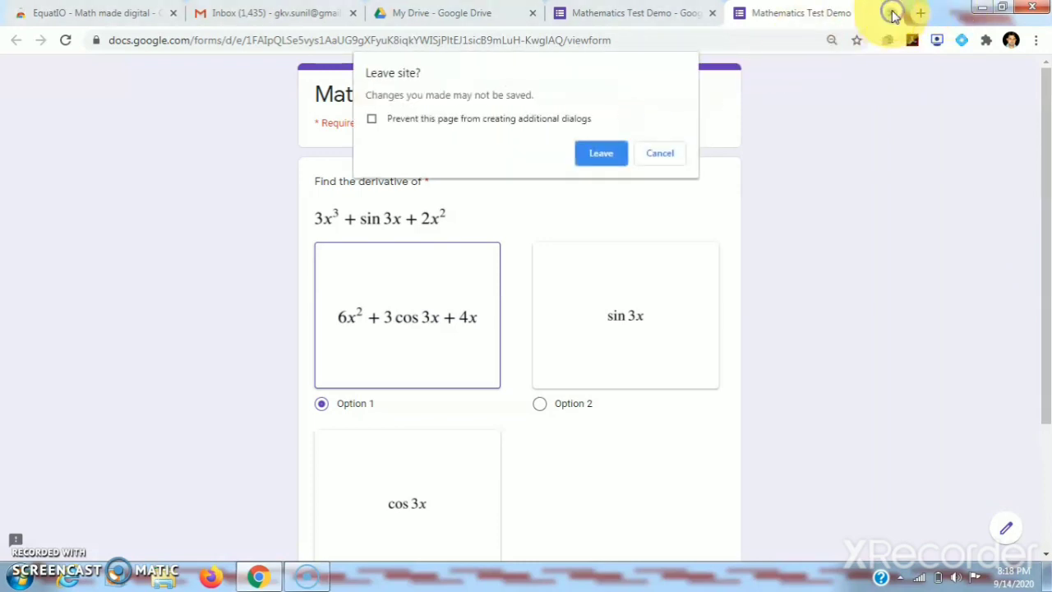
left_click(612, 154)
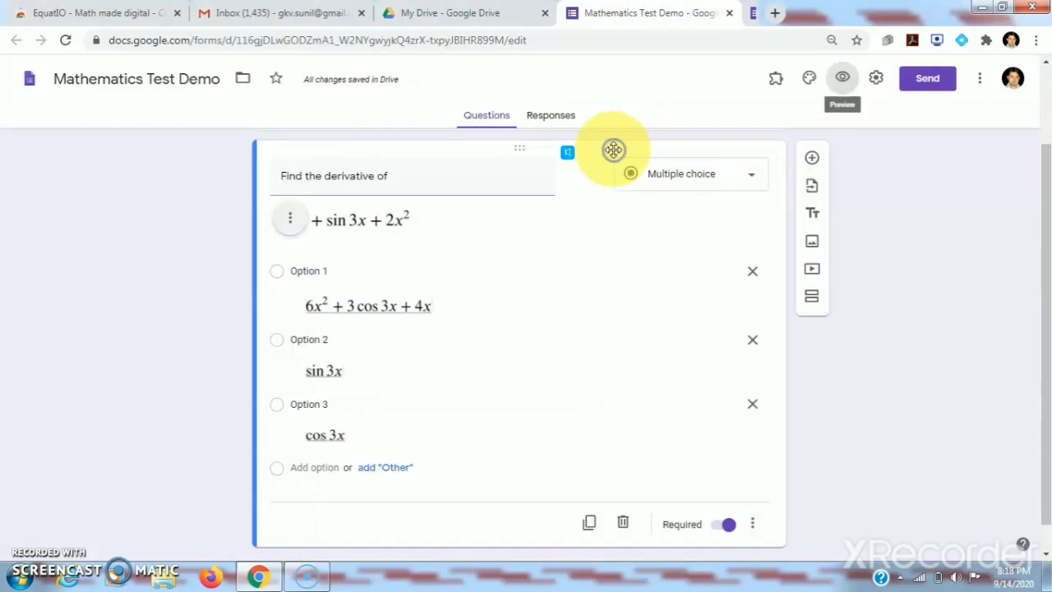
Add a multiple-choice question titled "graph of sinx is" and open EquatIO's Graph editor for its Option 1
left_click_drag(1041, 305, 1036, 336)
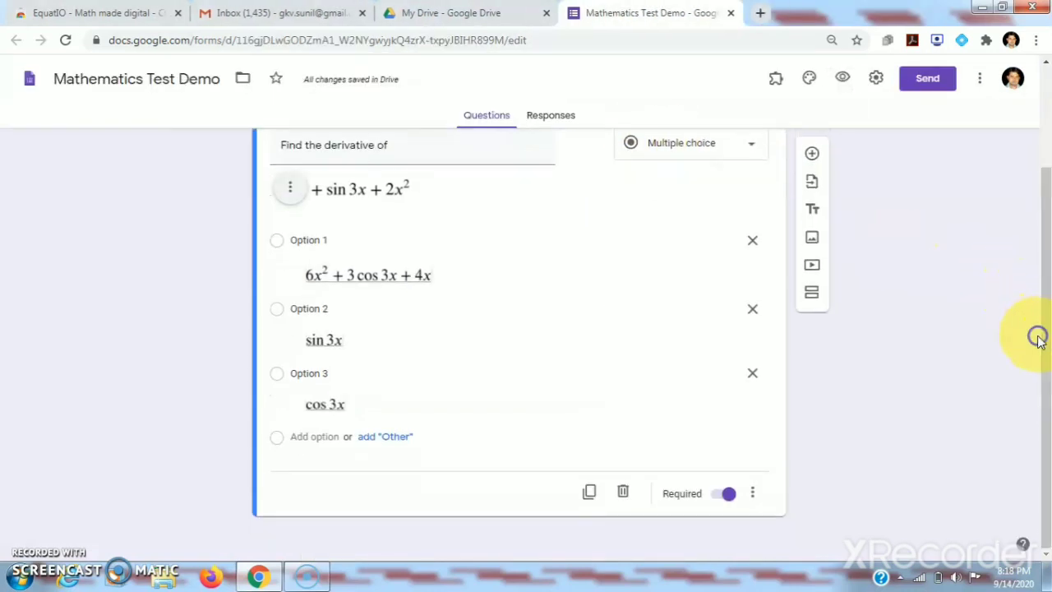
left_click(813, 154)
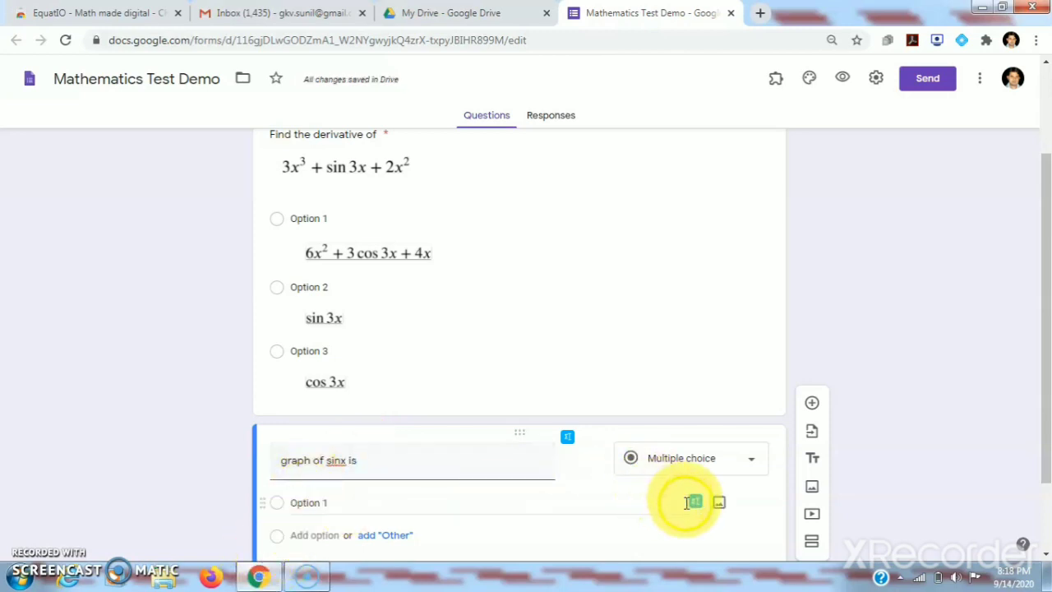
left_click(530, 504)
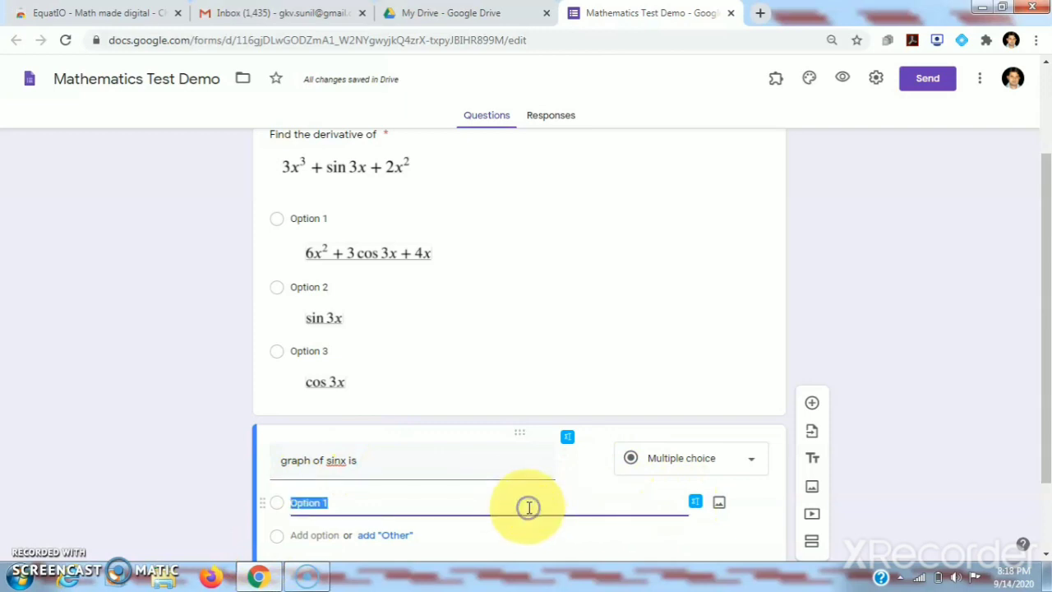
left_click(696, 502)
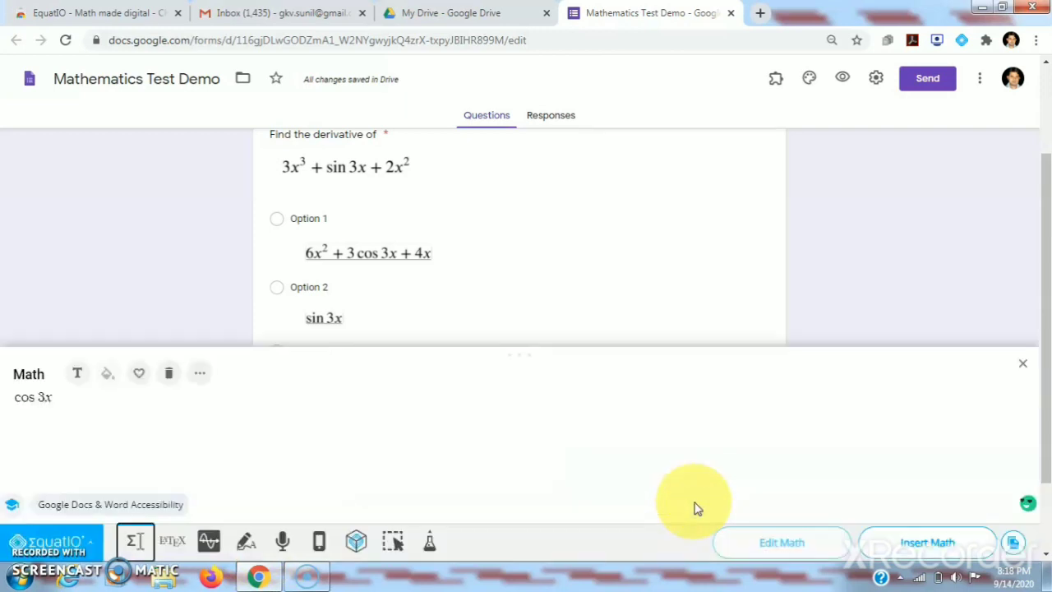
left_click(208, 545)
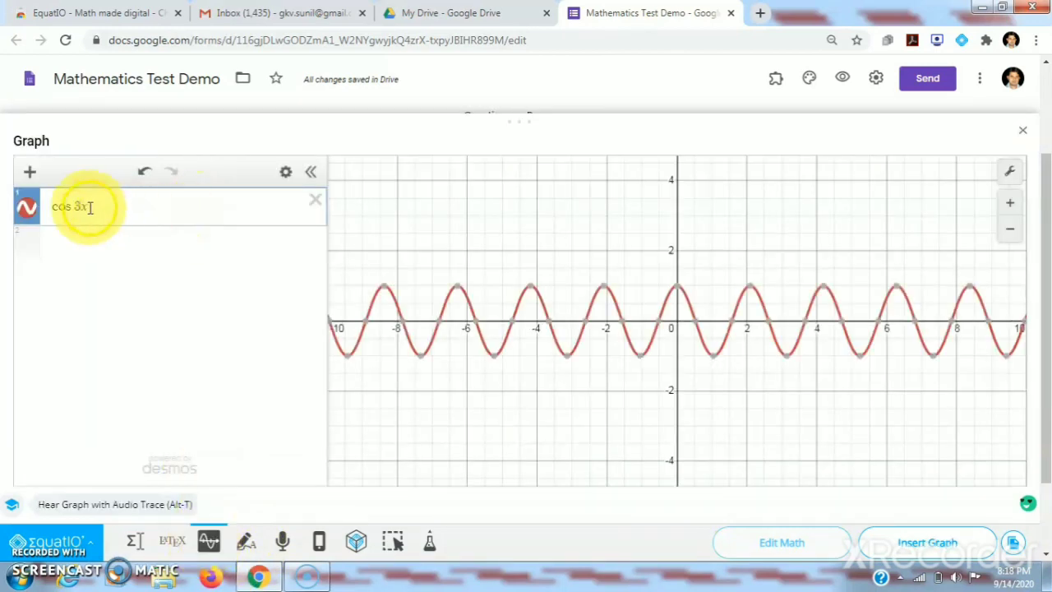
Replace the expression in the Graph editor with sin x and insert the graph as Option 1's image
key("BackSpace")
key("BackSpace")
key("BackSpace")
key("BackSpace")
key("BackSpace")
key("BackSpace")
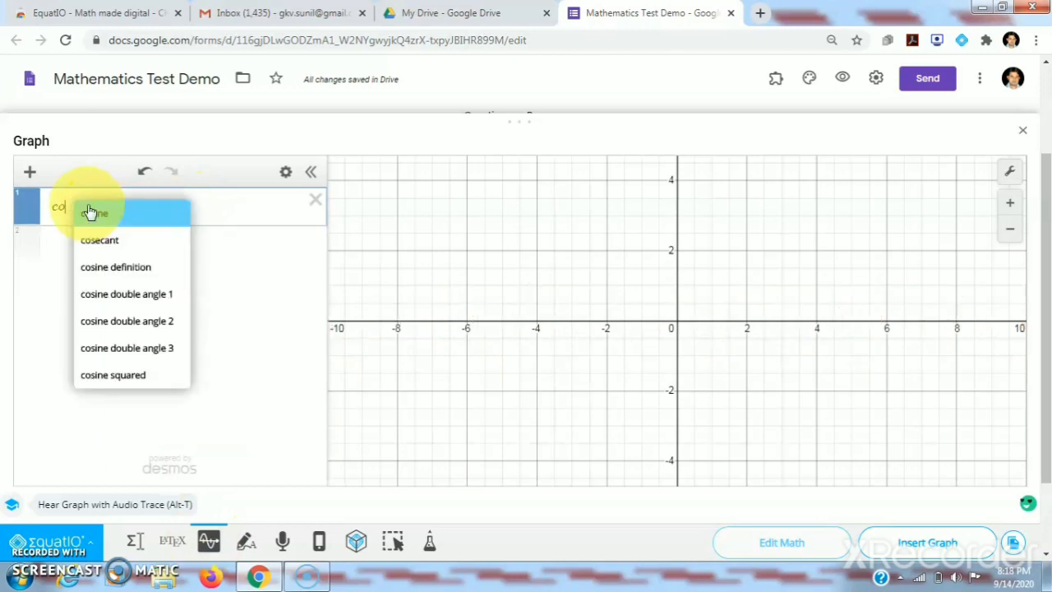
type("sin x")
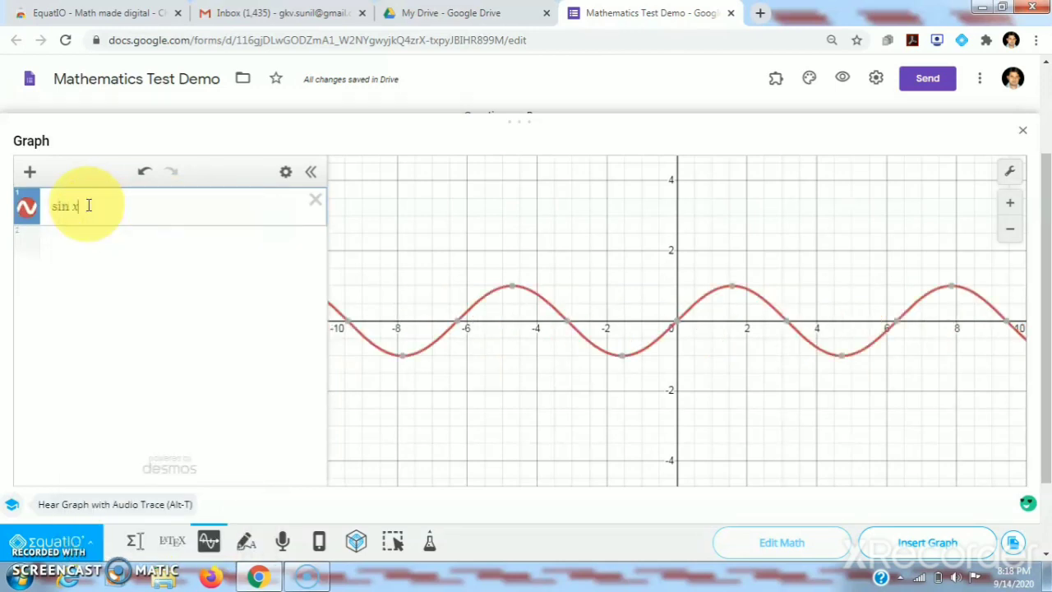
left_click(918, 548)
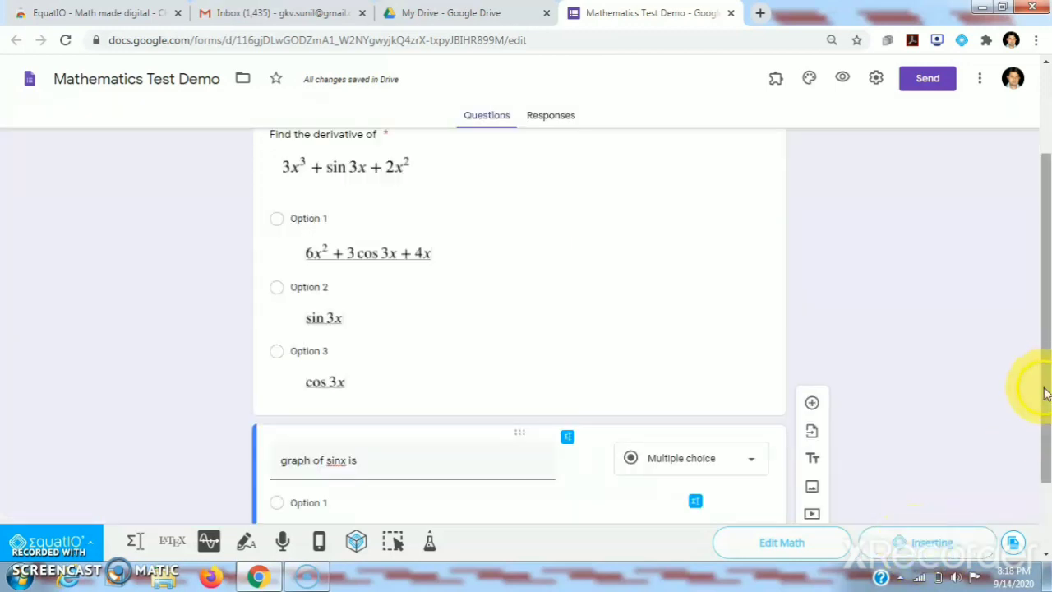
left_click_drag(1044, 388, 1045, 475)
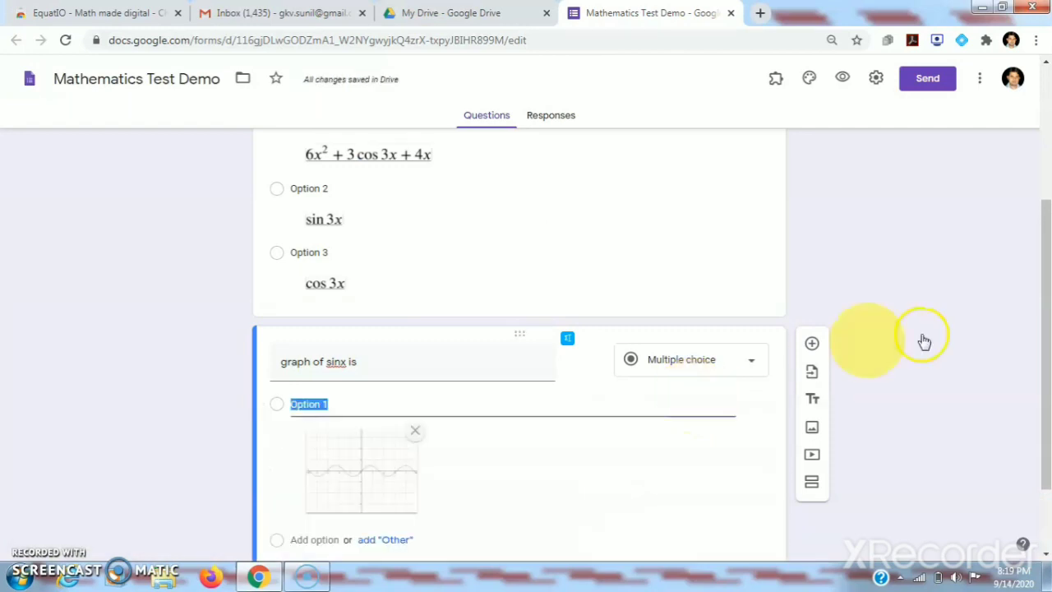
left_click_drag(1048, 333, 1048, 425)
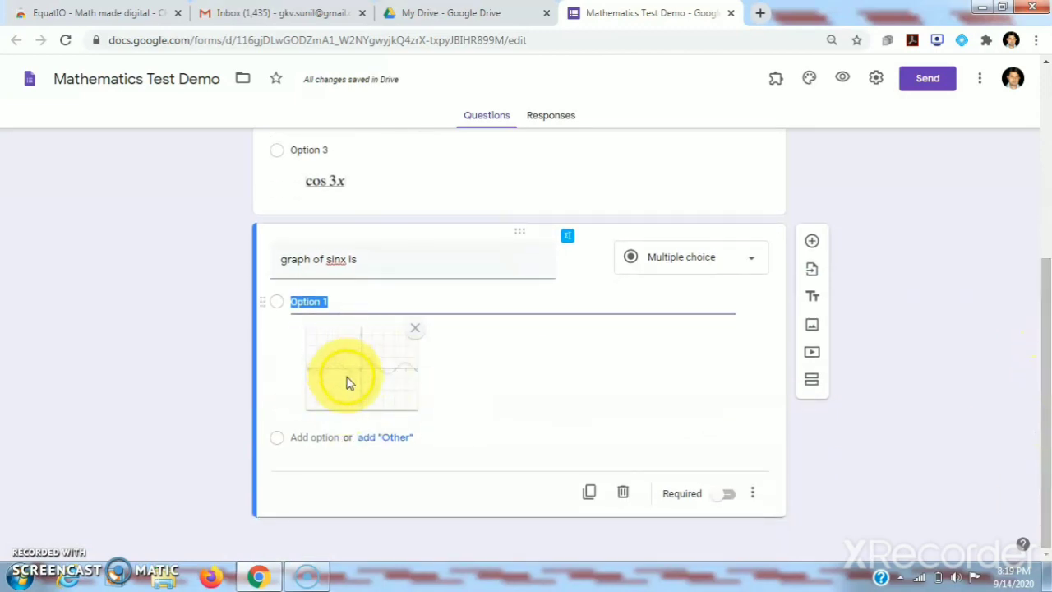
Preview the form to check how the sin x graph question appears, and close the preview
left_click(842, 78)
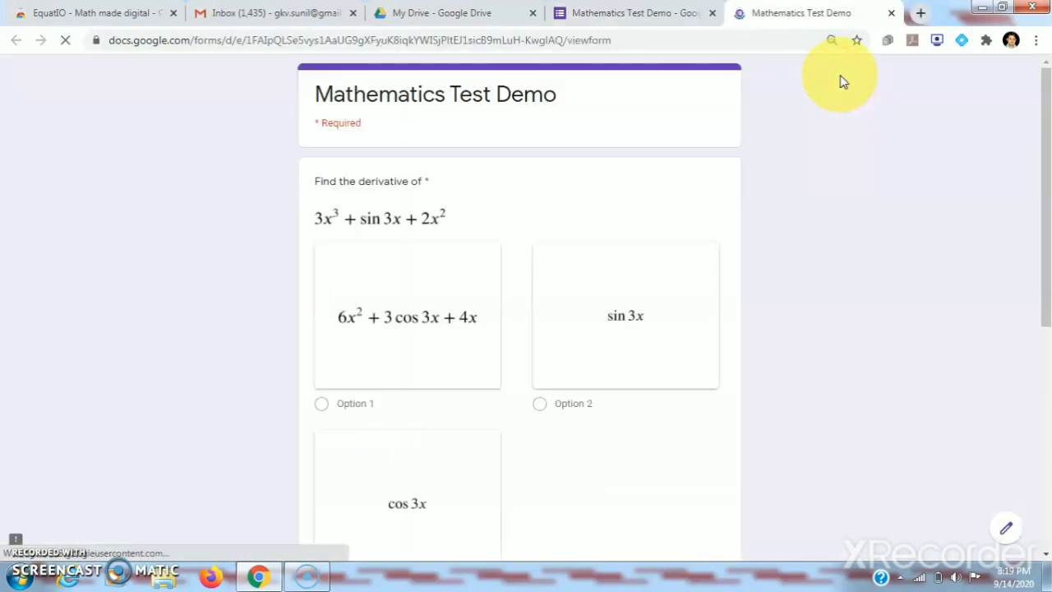
left_click_drag(1044, 245, 1036, 429)
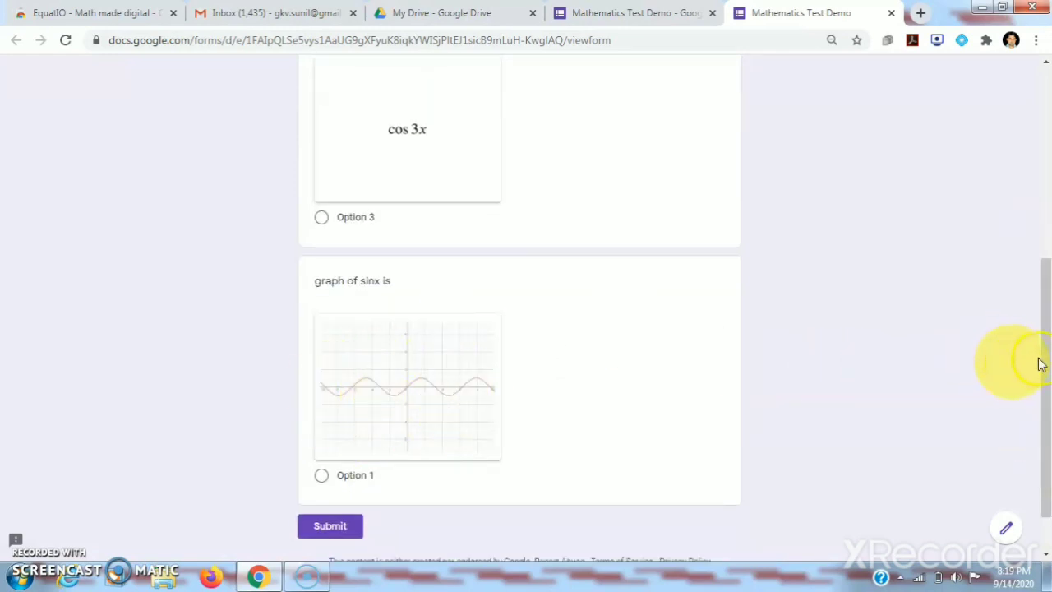
left_click_drag(1045, 359, 1045, 94)
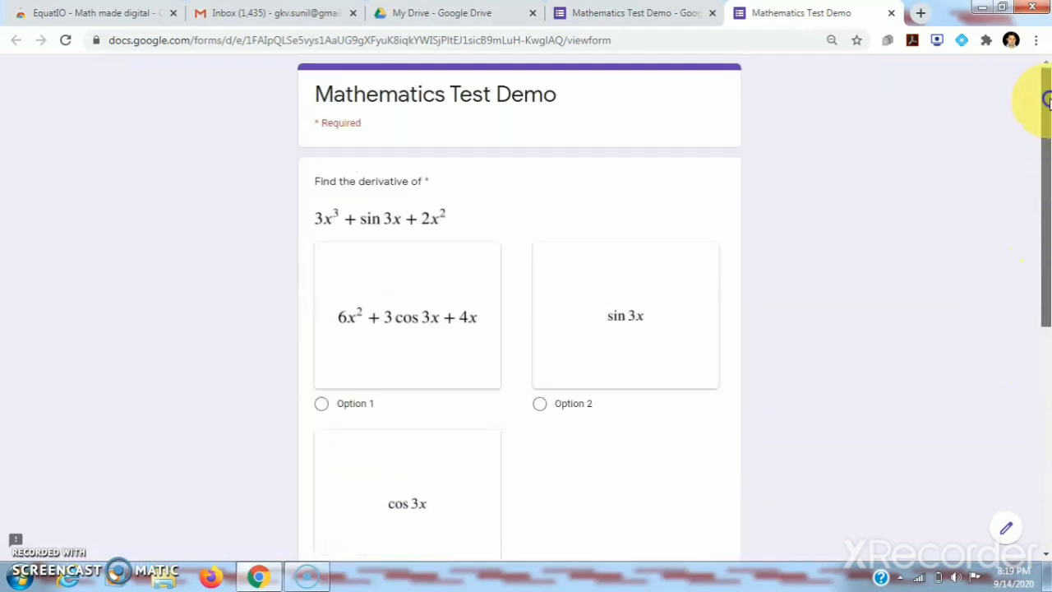
left_click(893, 13)
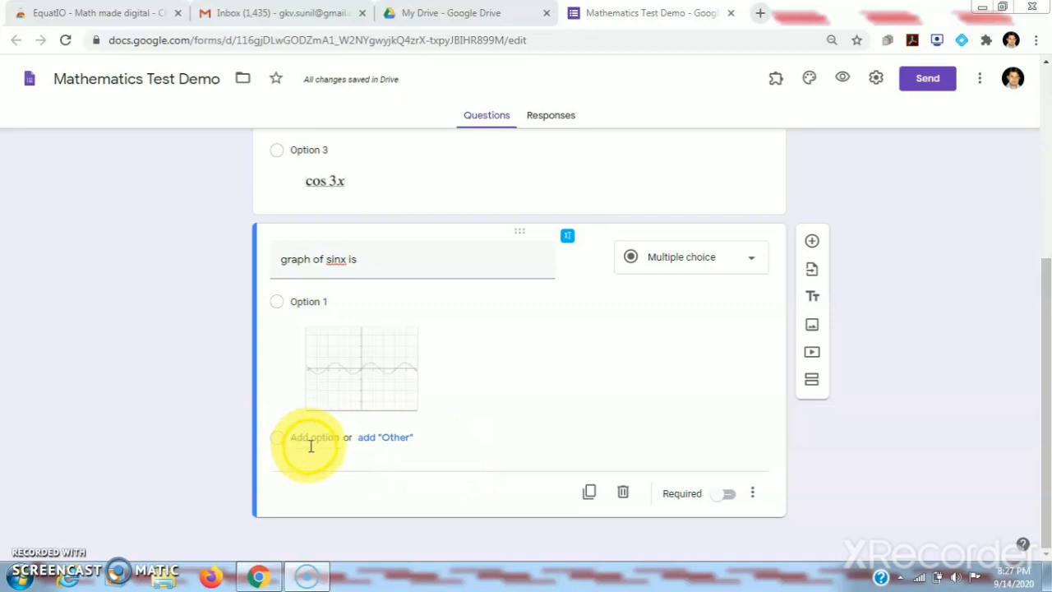
Add a second answer option to the graph question and open its expression for editing in EquatIO's Graph editor
left_click(311, 438)
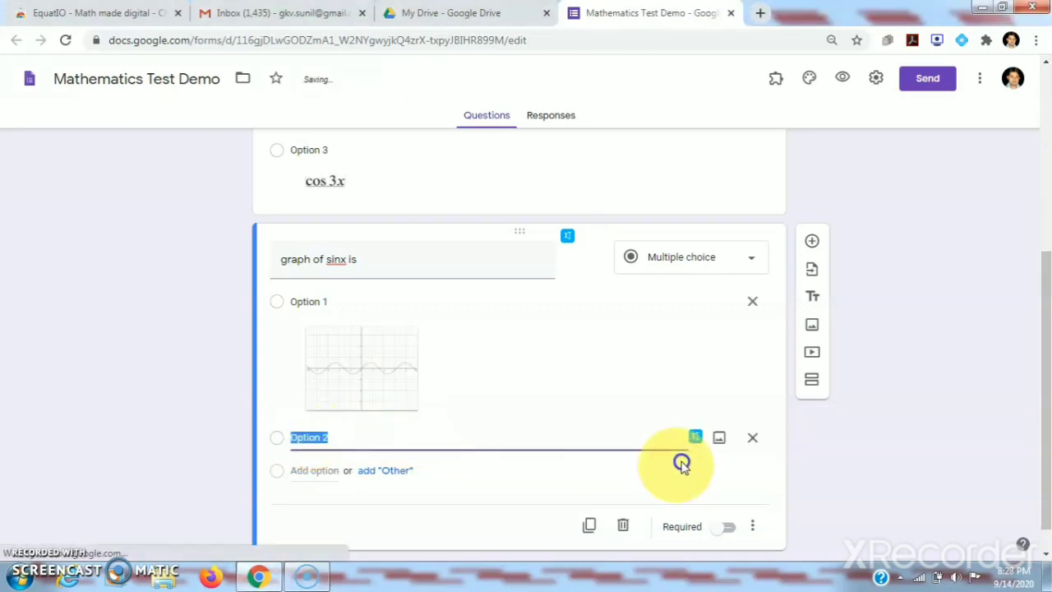
left_click(696, 438)
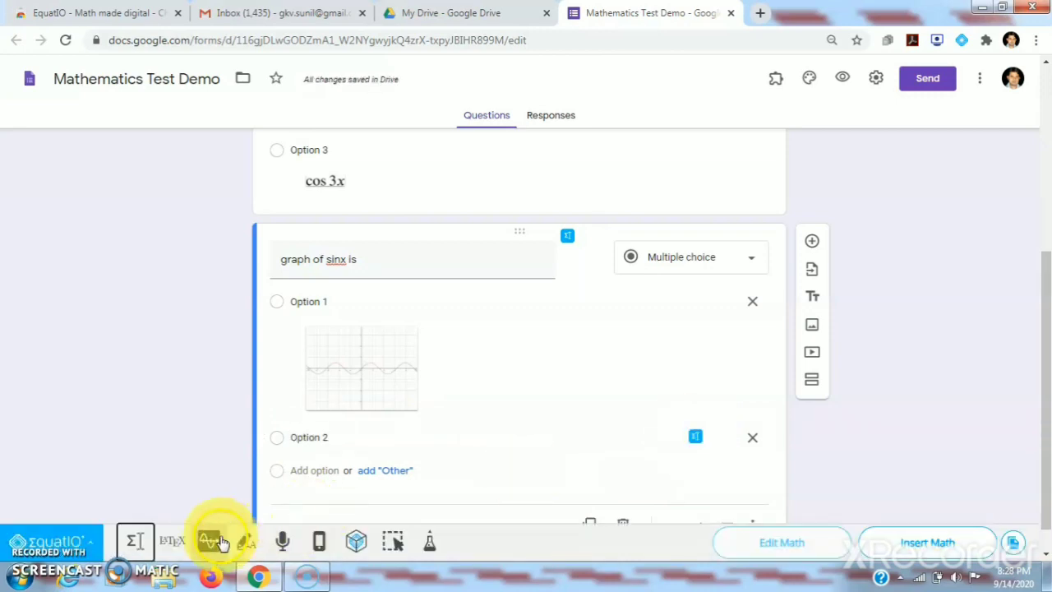
left_click(212, 544)
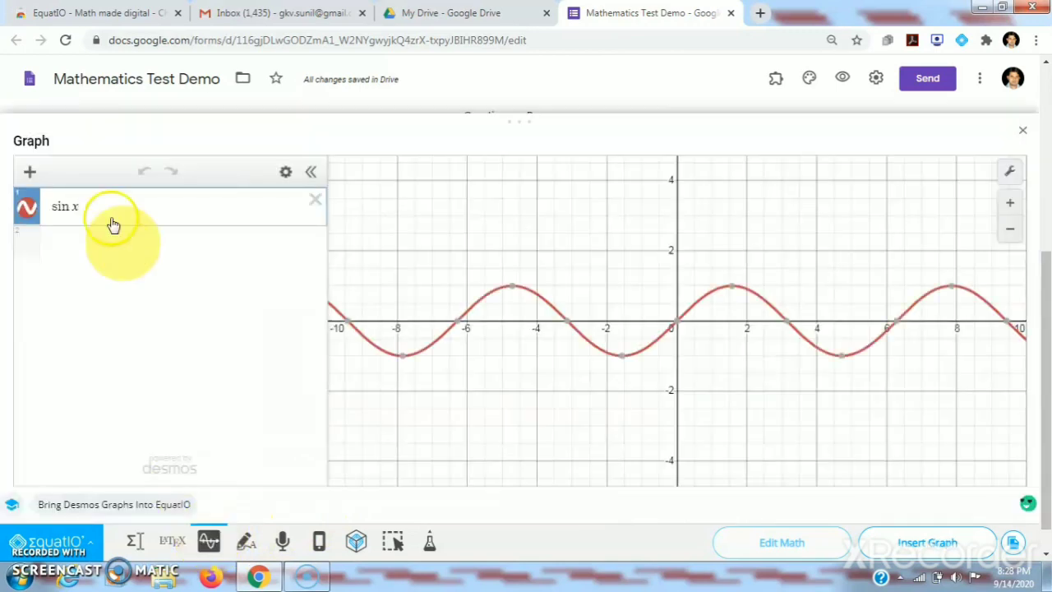
left_click(108, 202)
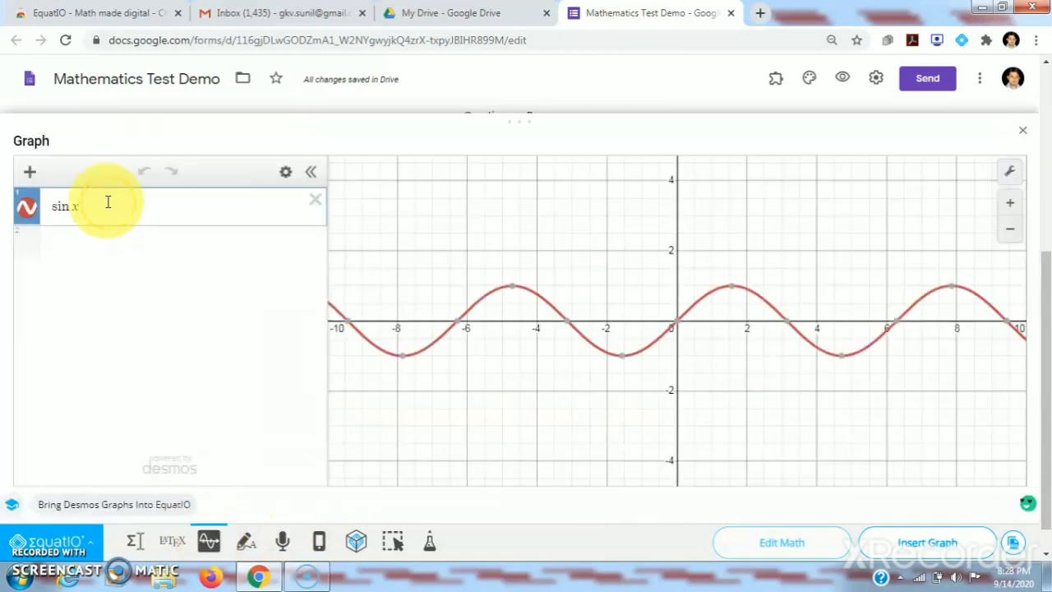
Replace the graph expression with y = 4 and insert the graph as Option 2's image
key("BackSpace")
key("BackSpace")
key("BackSpace")
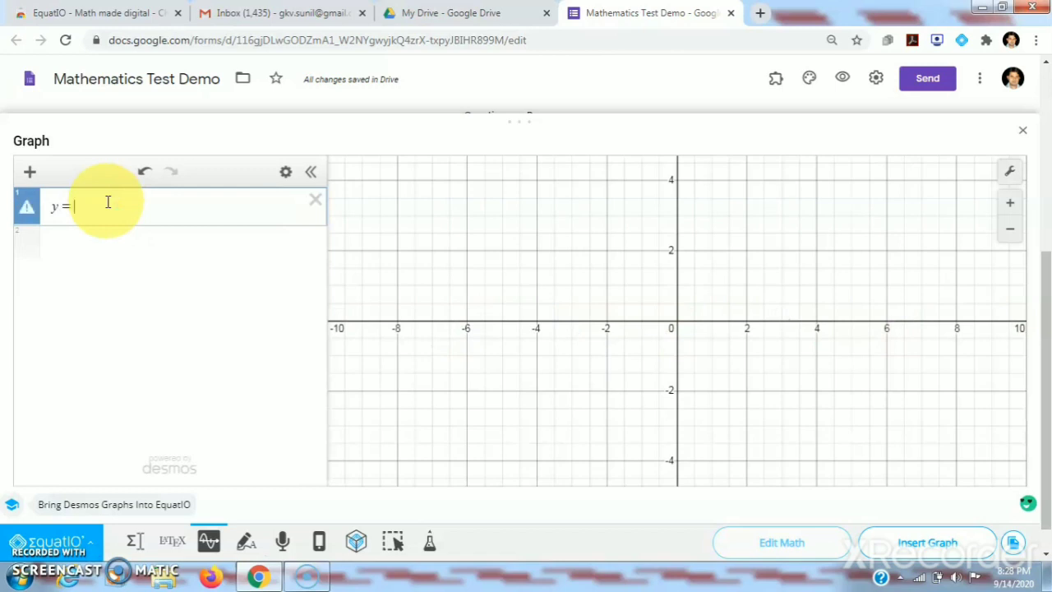
type("4")
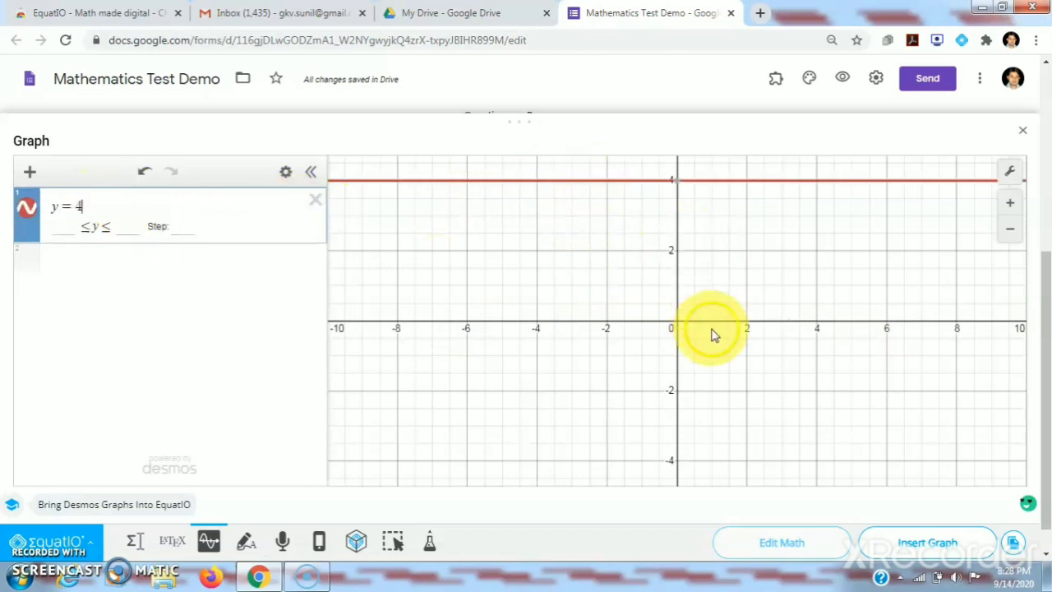
left_click(919, 545)
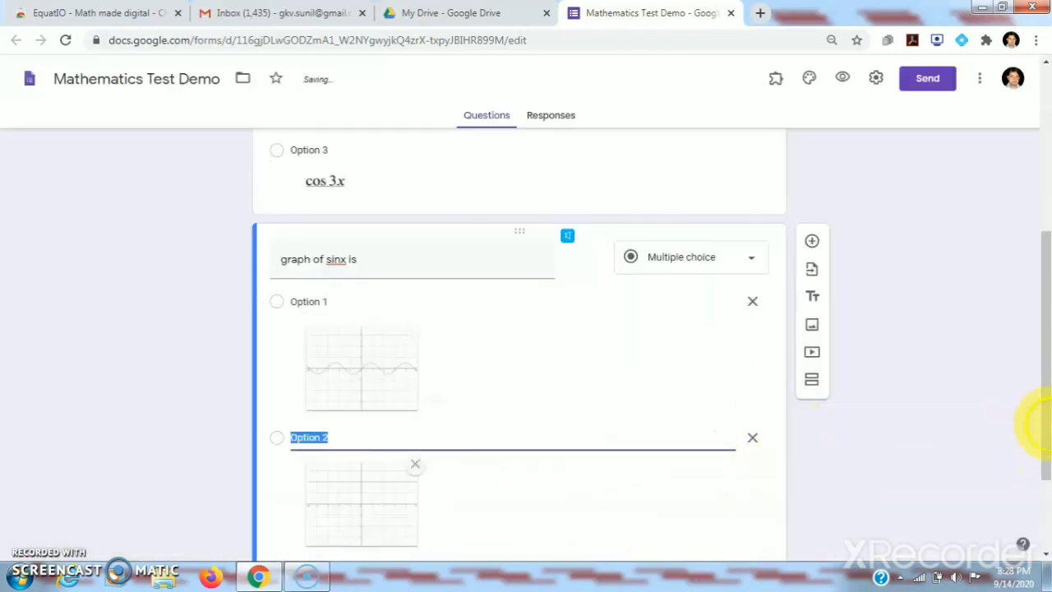
left_click_drag(1048, 427, 1037, 489)
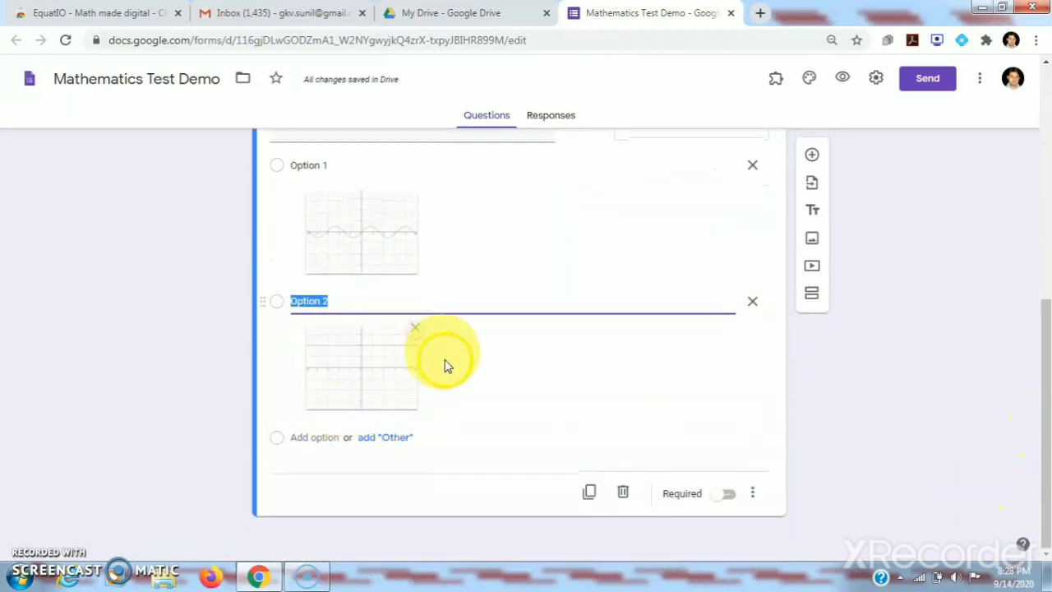
Examine both graph options of the "graph of sinx is" question in the form preview, and close it
left_click(843, 77)
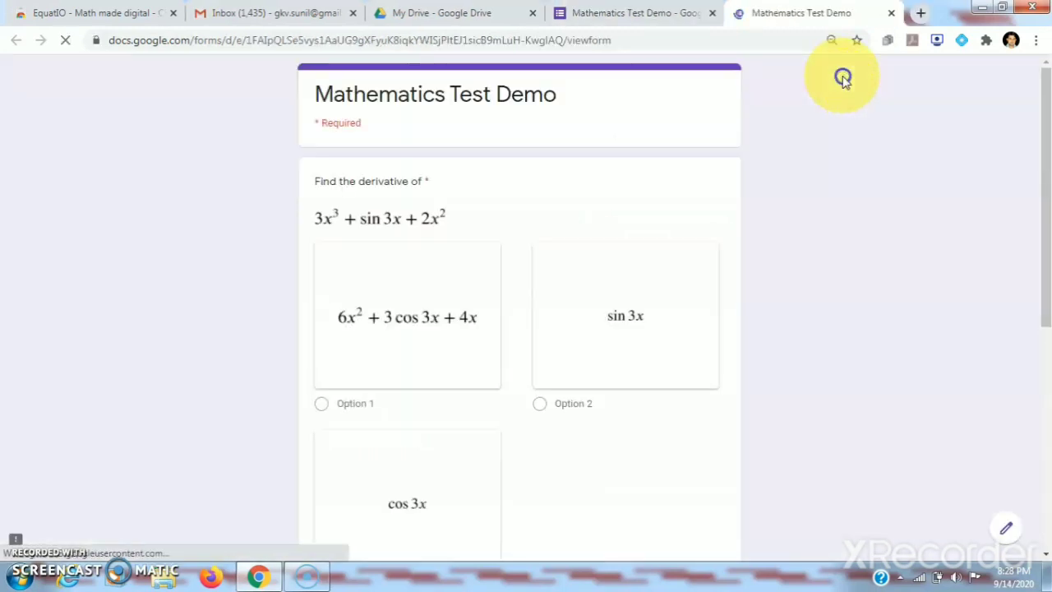
left_click_drag(1046, 230, 1015, 453)
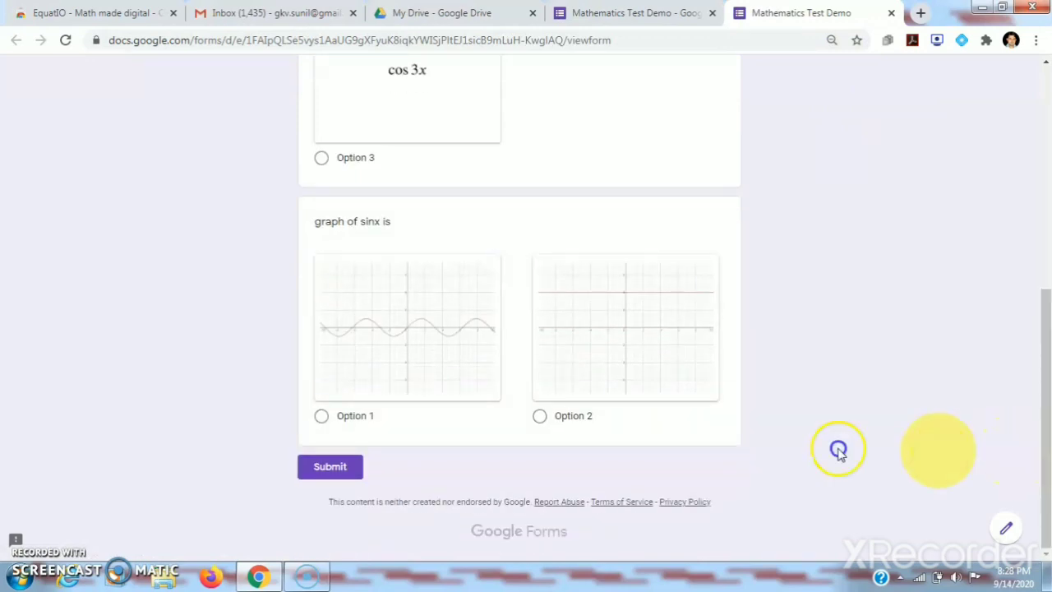
left_click(893, 15)
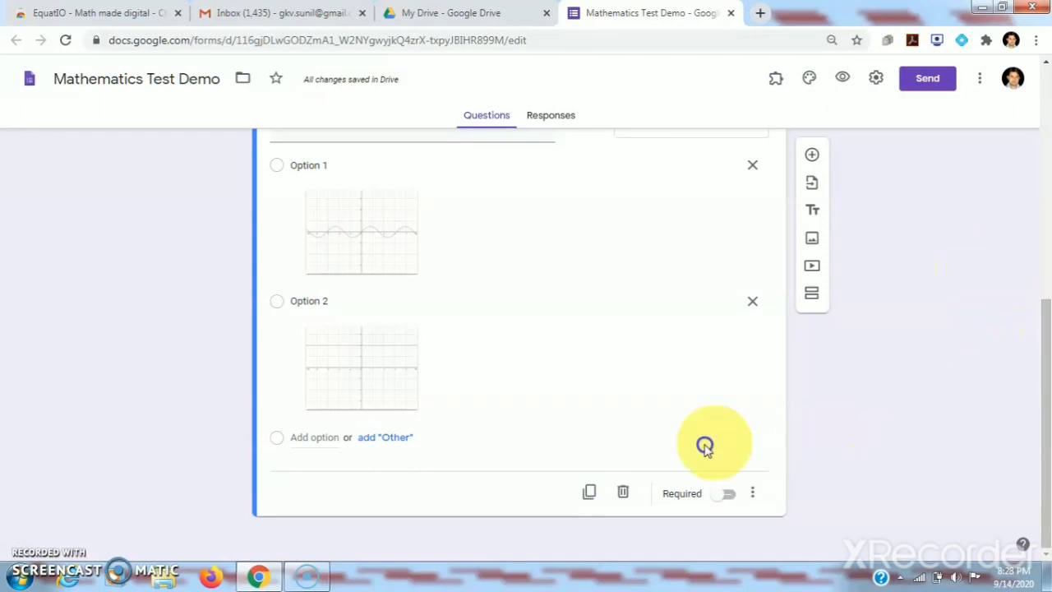
Add a new multiple-choice question, open EquatIO's Handwriting input for its question field, and clear the existing math expression
left_click(810, 159)
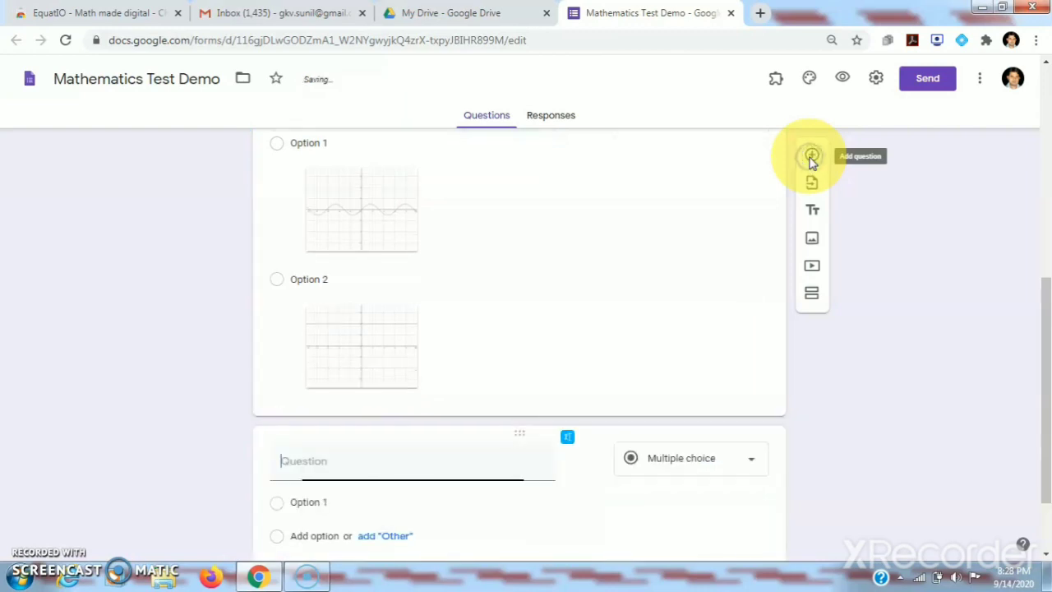
left_click_drag(1047, 411, 987, 476)
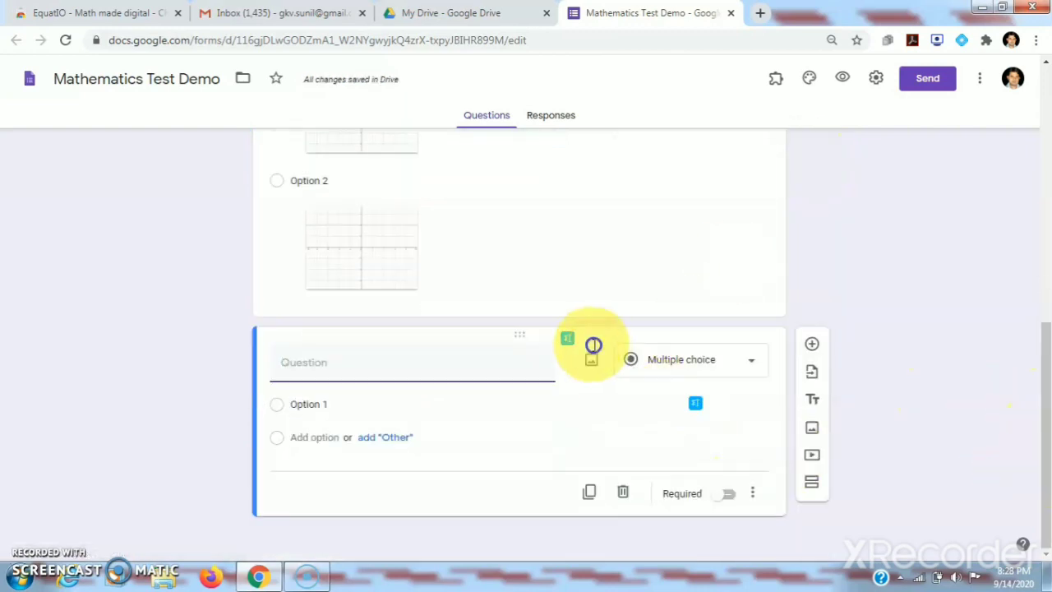
left_click(567, 340)
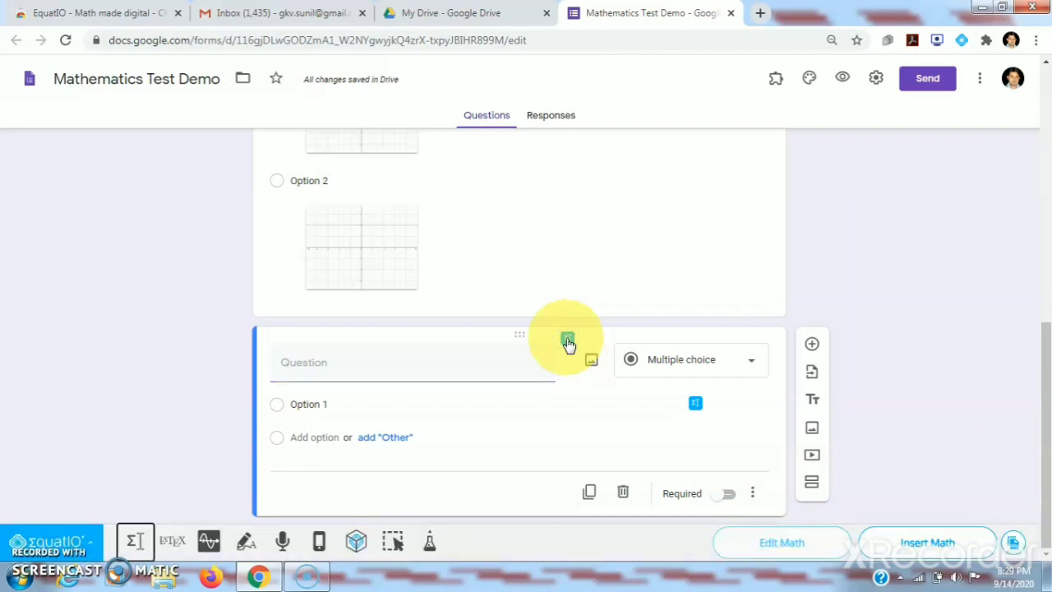
left_click(247, 544)
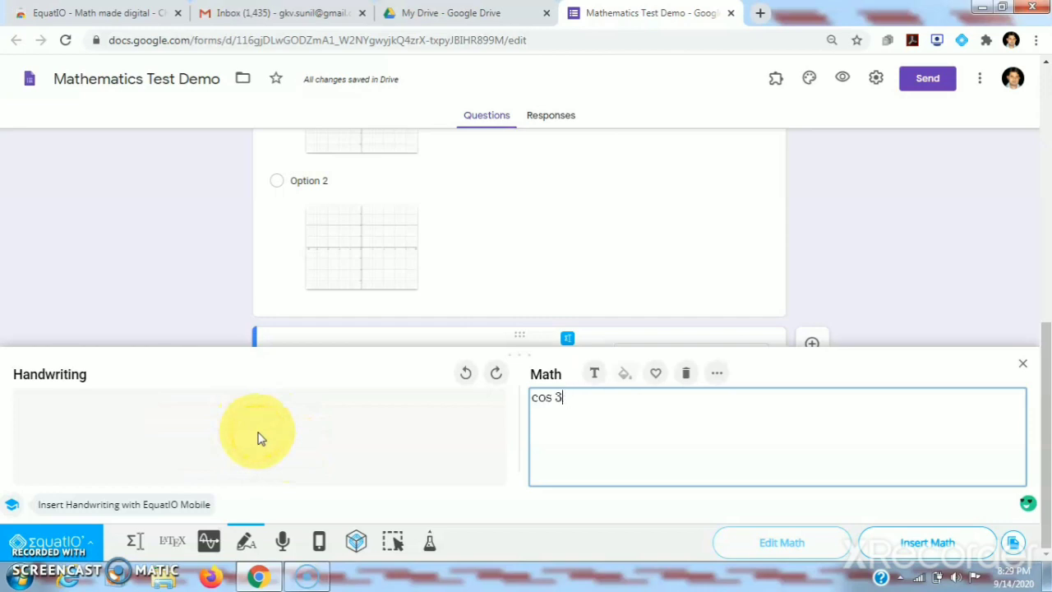
key("BackSpace")
key("BackSpace")
key("BackSpace")
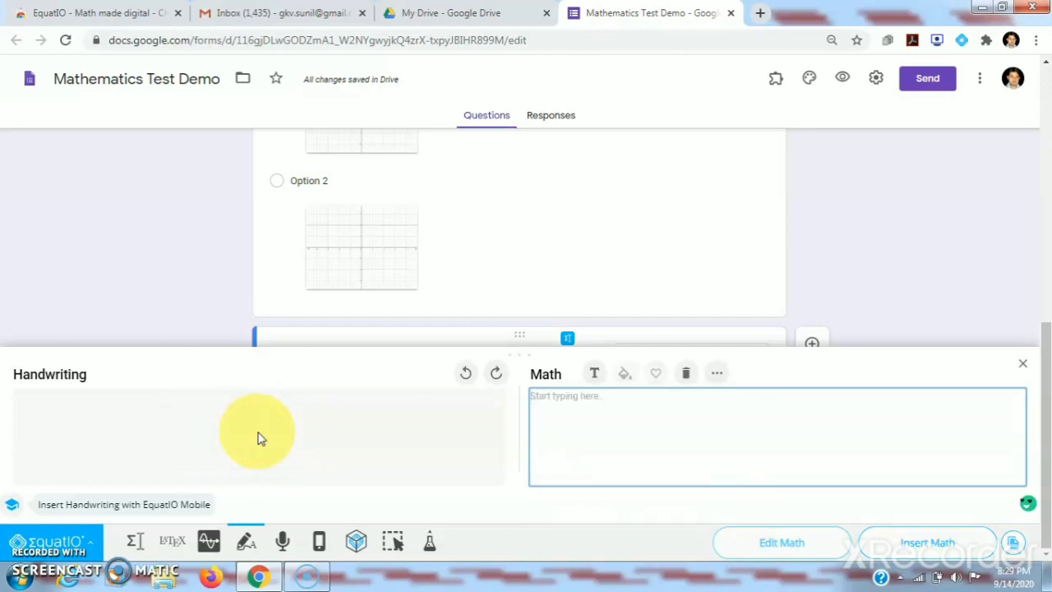
Handwrite x + y = 4 in EquatIO and insert it as the new question's math
left_click(190, 420)
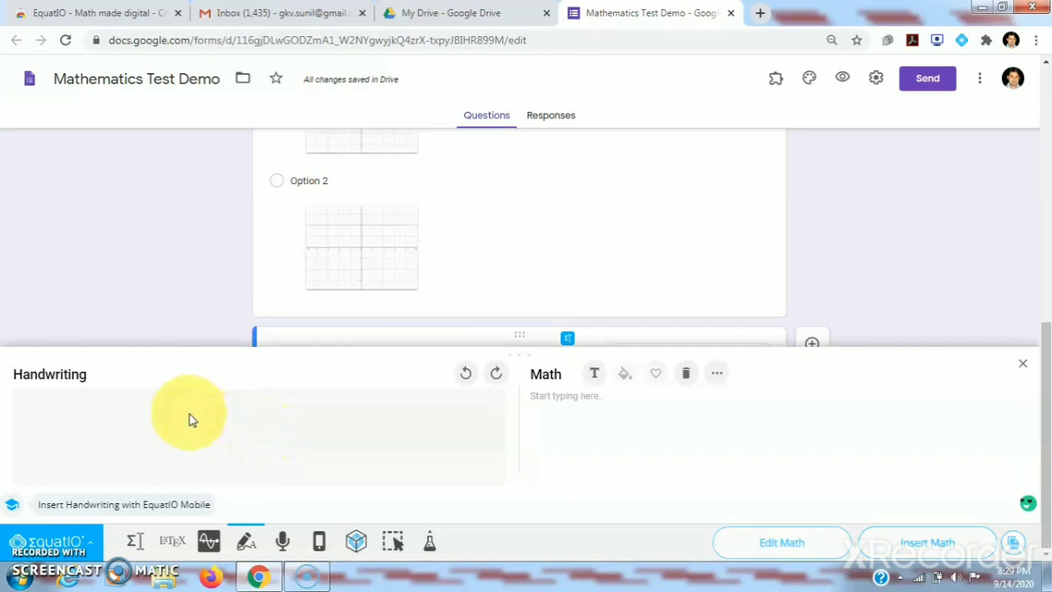
mouse_move(189, 418)
left_mouse_down()
mouse_move(182, 440)
mouse_move(174, 422)
mouse_move(189, 439)
left_mouse_up()
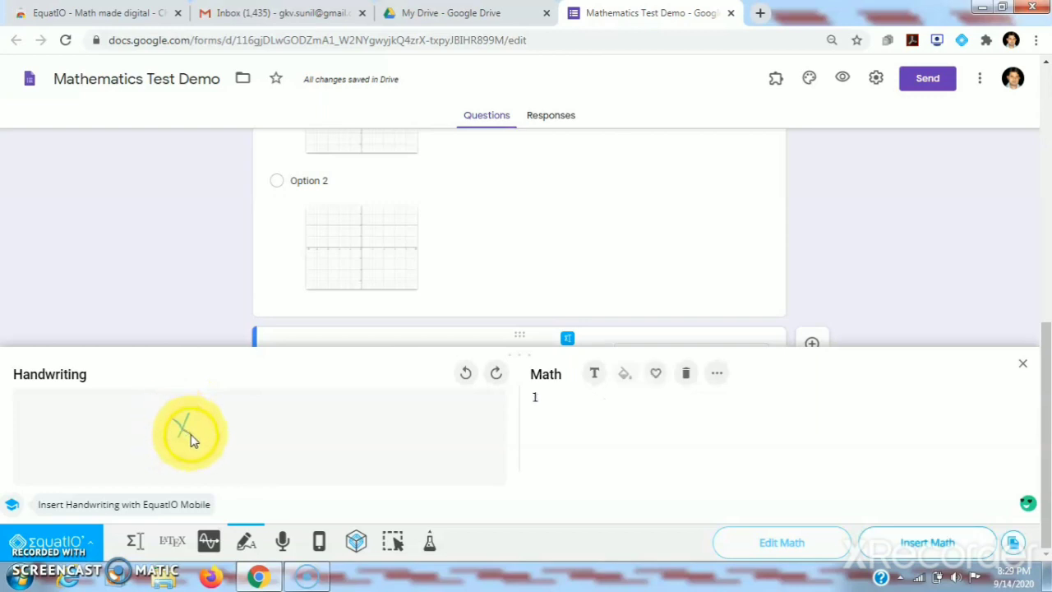
mouse_move(209, 420)
left_mouse_down()
mouse_move(210, 435)
mouse_move(241, 416)
mouse_move(238, 440)
left_mouse_up()
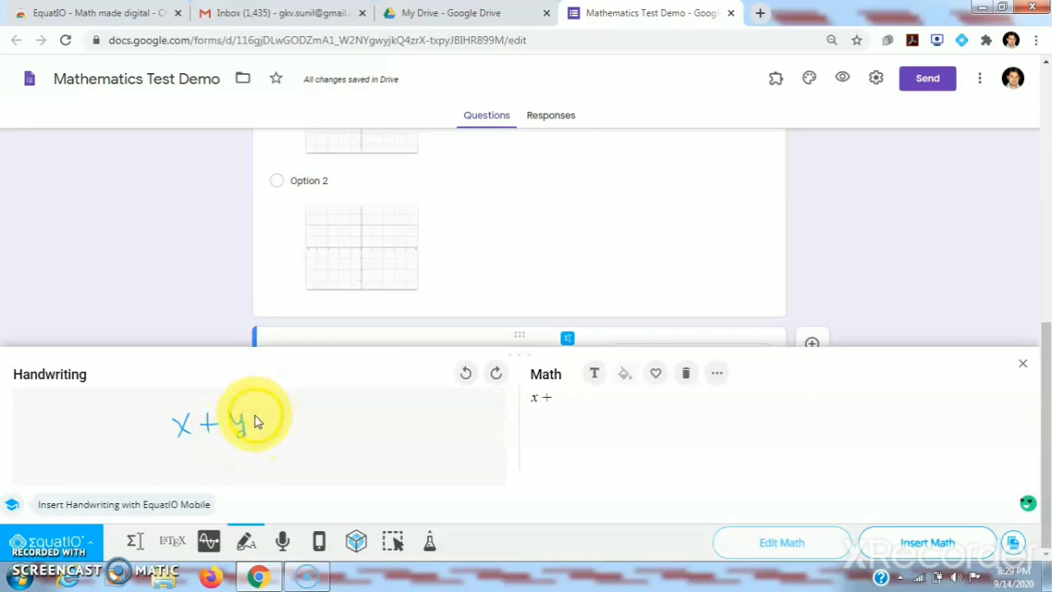
left_click_drag(255, 416, 288, 425)
left_click_drag(288, 415, 290, 442)
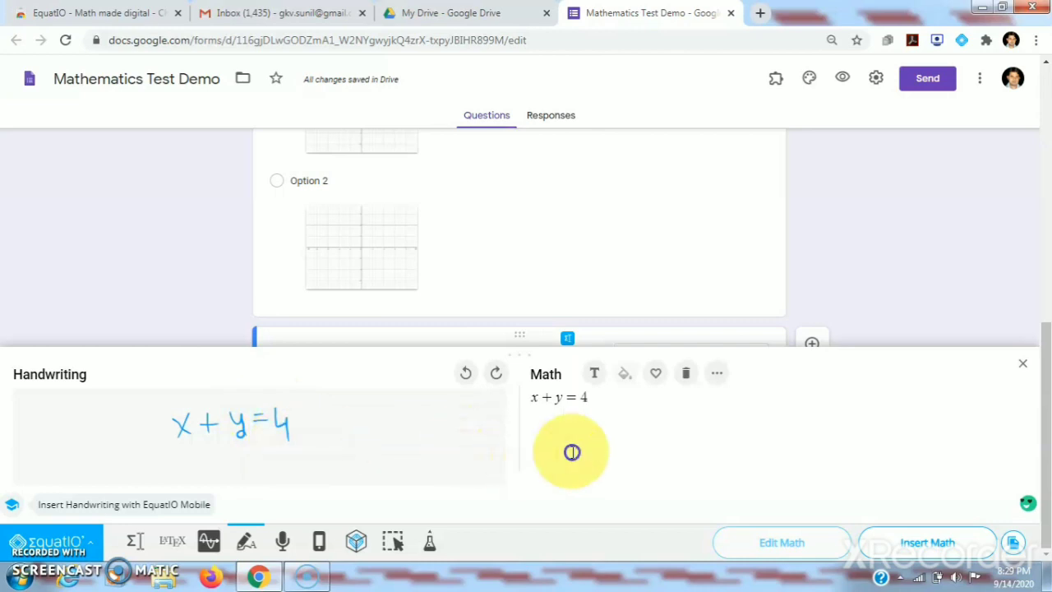
left_click(908, 541)
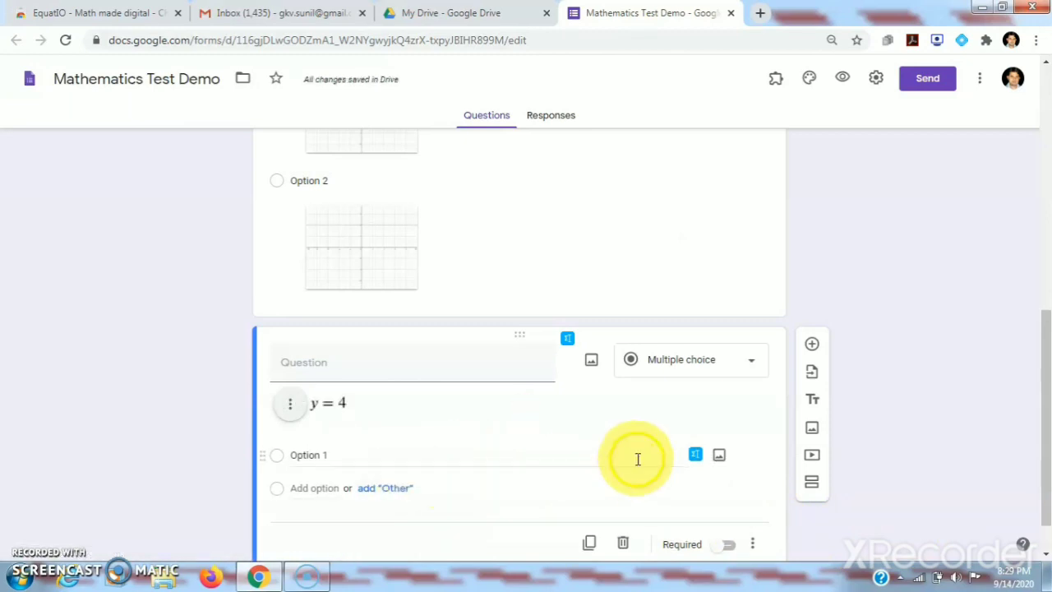
Open EquatIO for Option 1 of the new question and clear the previous expression from the math field
left_click(303, 455)
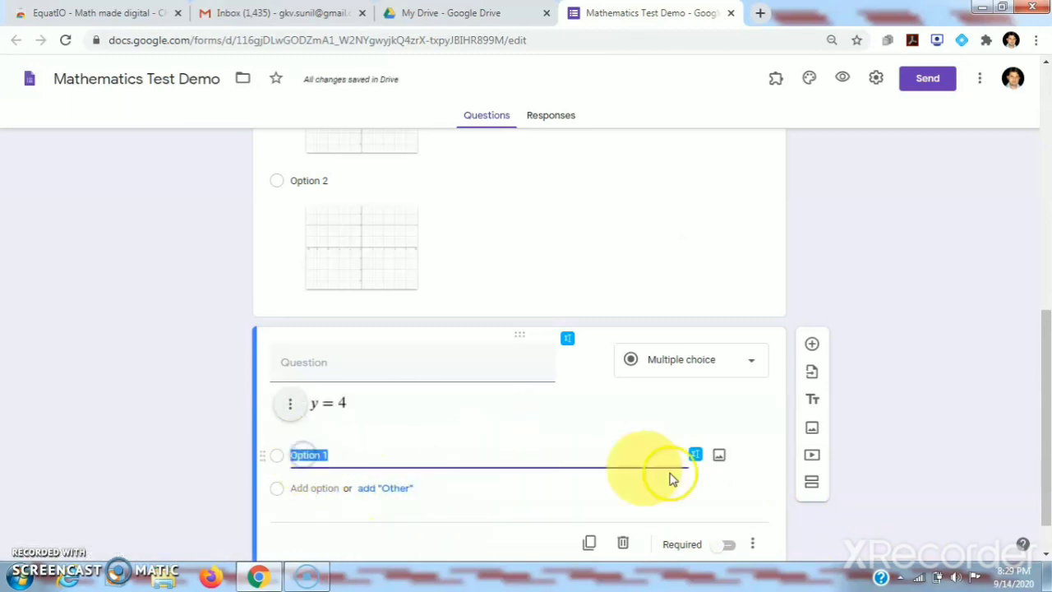
left_click(695, 457)
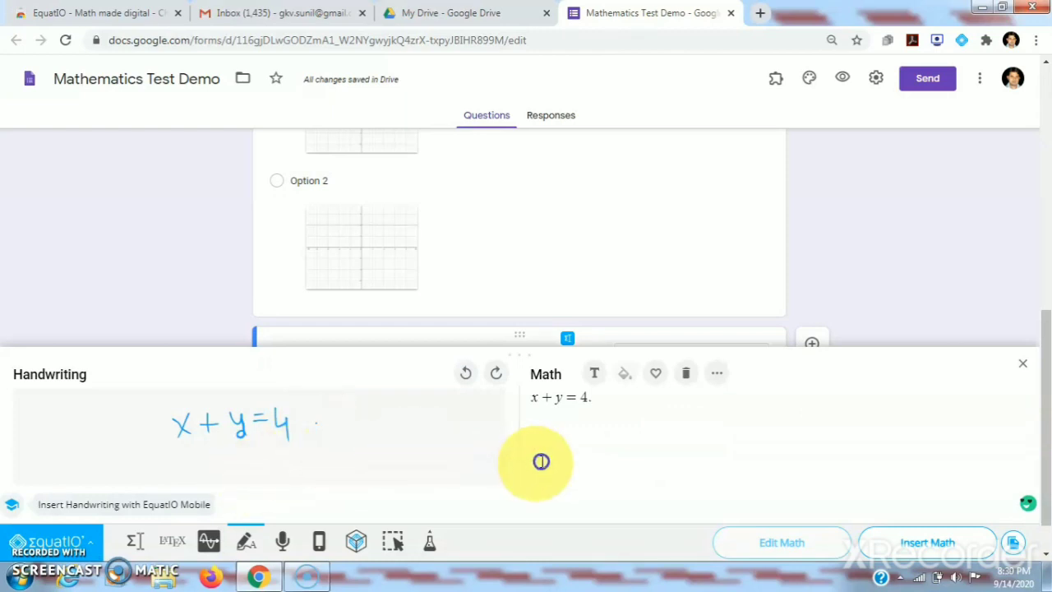
left_click(598, 410)
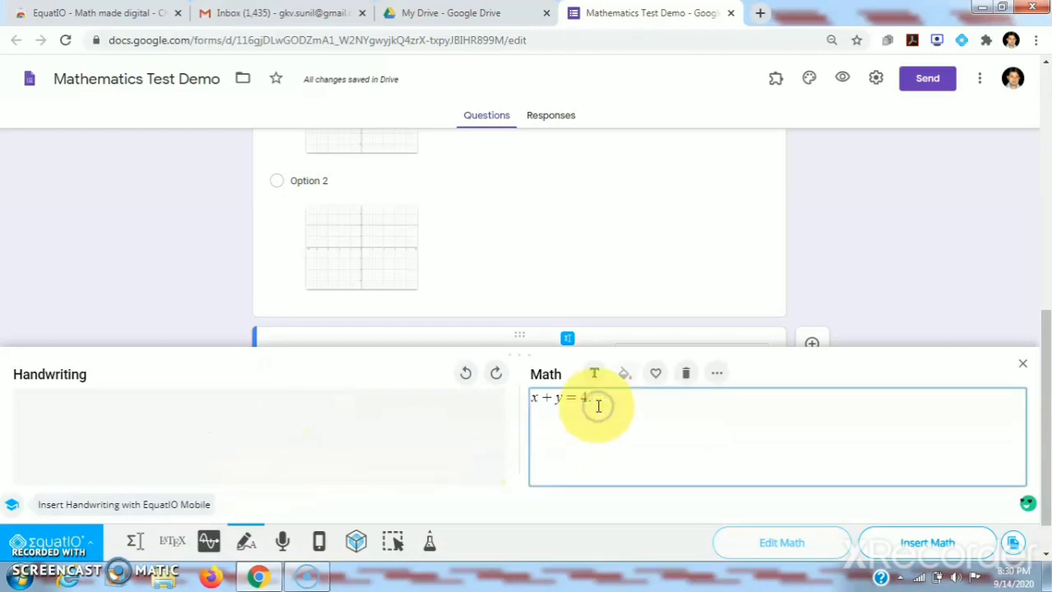
key("BackSpace")
key("BackSpace")
key("BackSpace")
key("BackSpace")
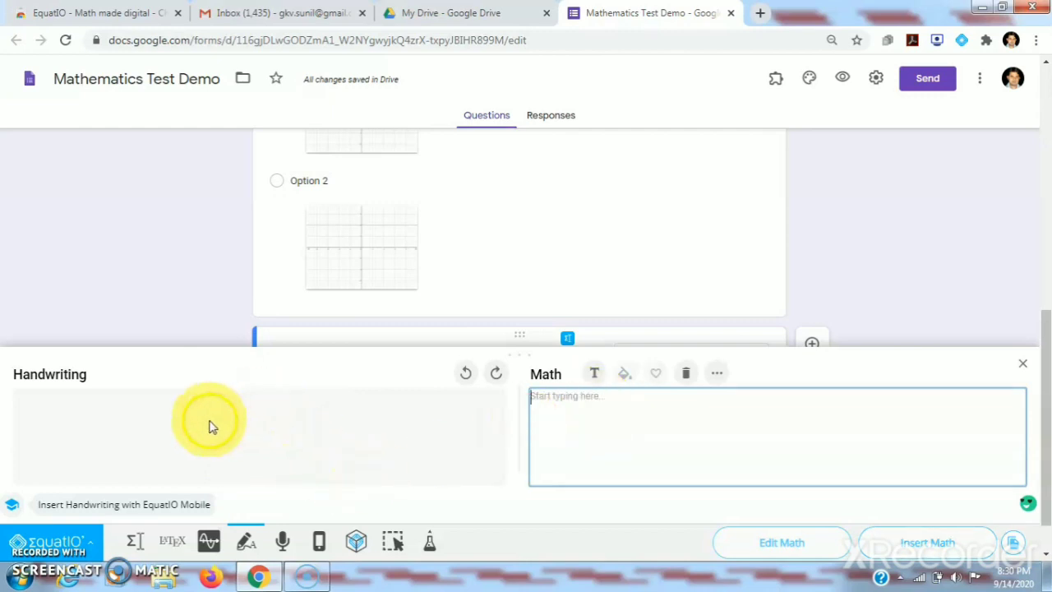
Handwrite a² + b² = c² in EquatIO and insert it as Option 1's image
mouse_move(210, 427)
left_mouse_down()
mouse_move(200, 430)
mouse_move(222, 434)
left_mouse_up()
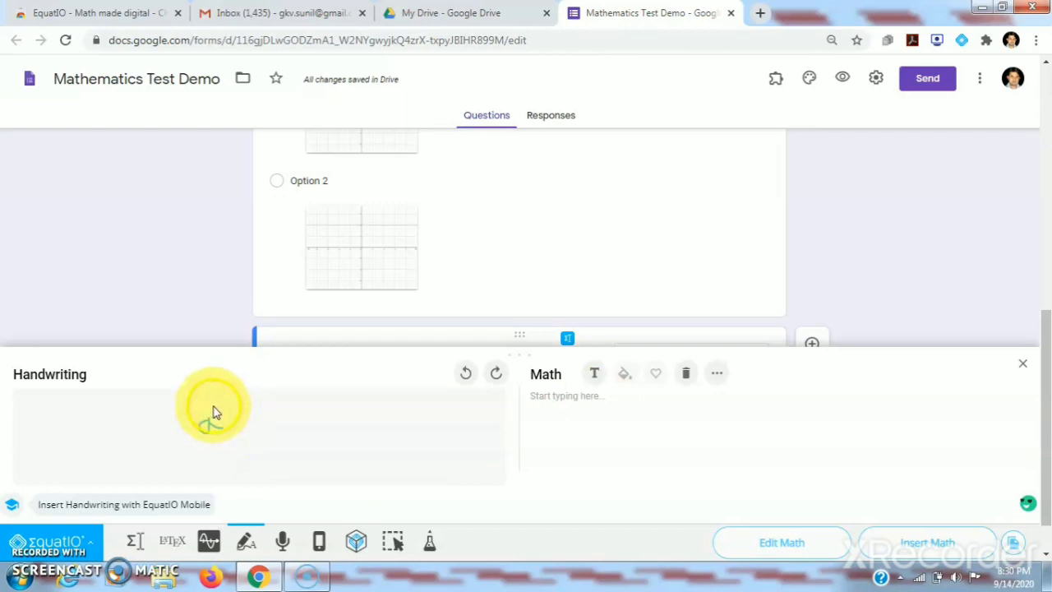
left_click_drag(209, 405, 218, 411)
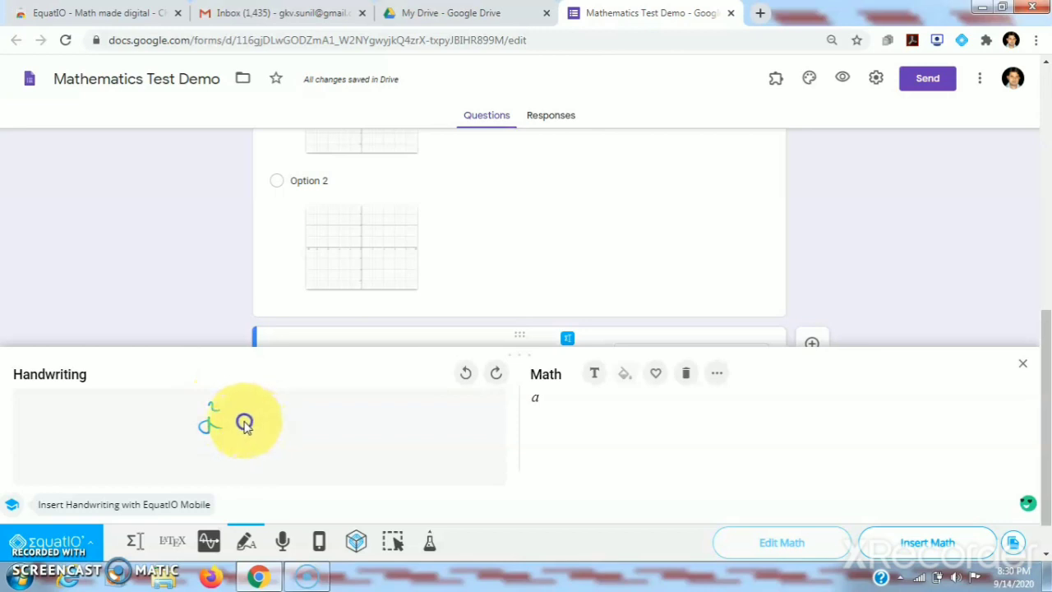
mouse_move(231, 428)
left_mouse_down()
mouse_move(275, 423)
mouse_move(264, 430)
mouse_move(273, 402)
mouse_move(268, 411)
mouse_move(278, 411)
left_mouse_up()
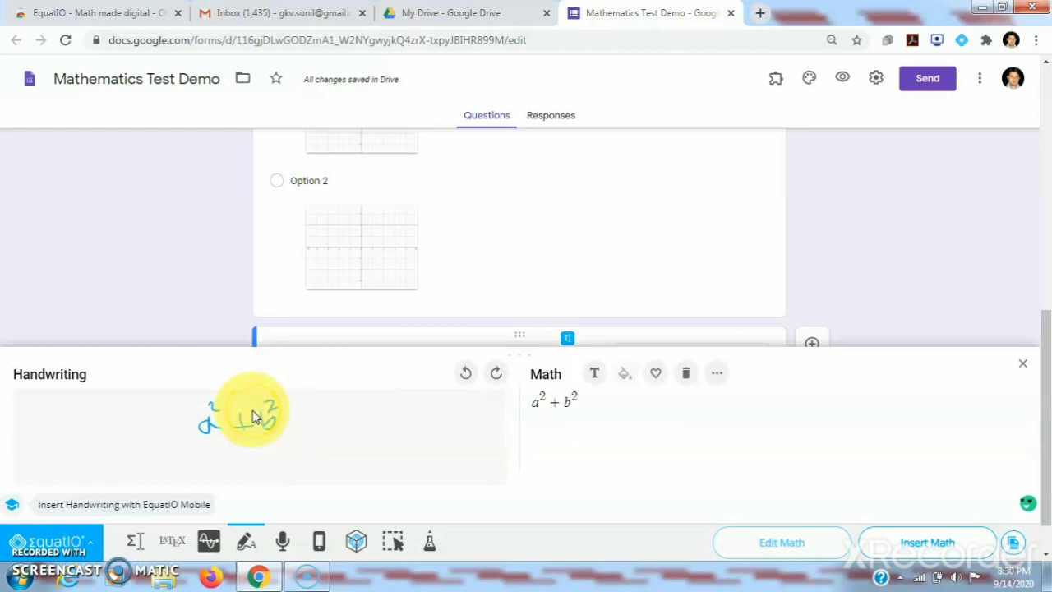
mouse_move(297, 414)
left_mouse_down()
mouse_move(322, 427)
mouse_move(322, 401)
mouse_move(331, 405)
left_mouse_up()
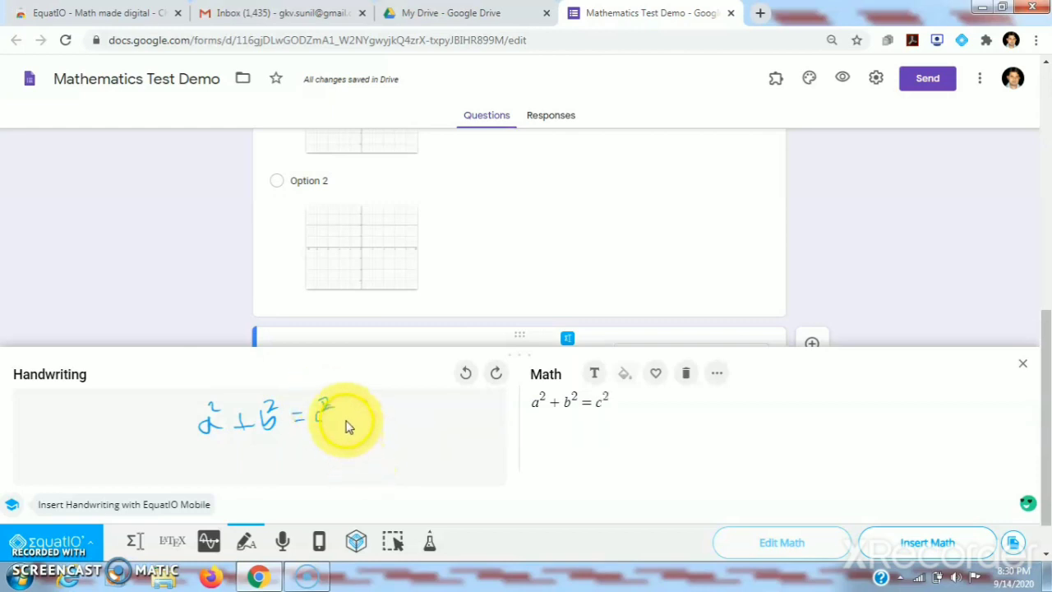
left_click(904, 545)
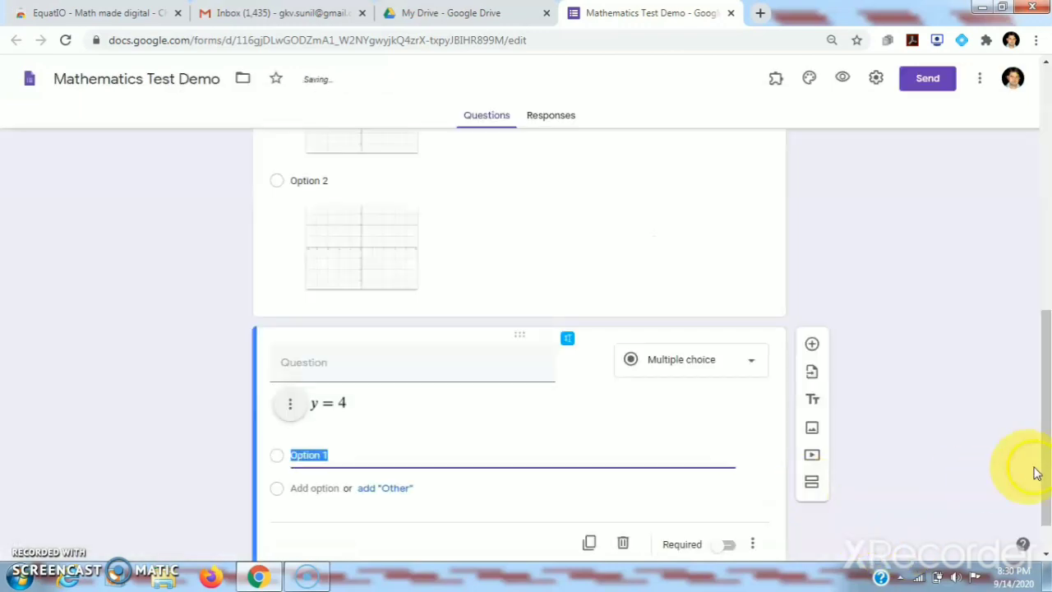
Add a second answer option, open EquatIO's Speech input for it, and clear the previous expression
left_click_drag(1048, 451, 1028, 531)
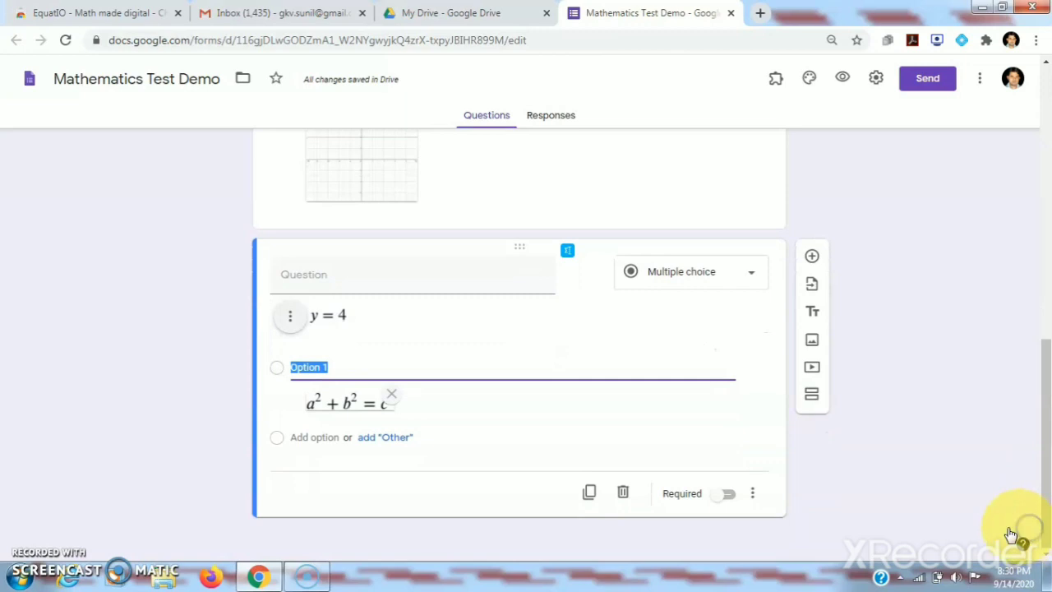
left_click(304, 437)
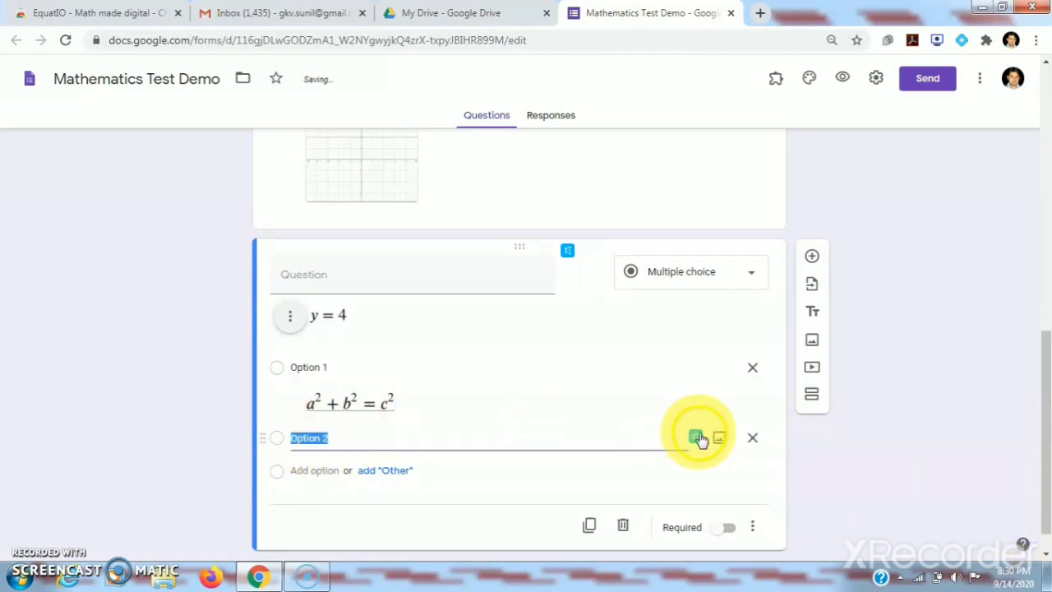
left_click(695, 439)
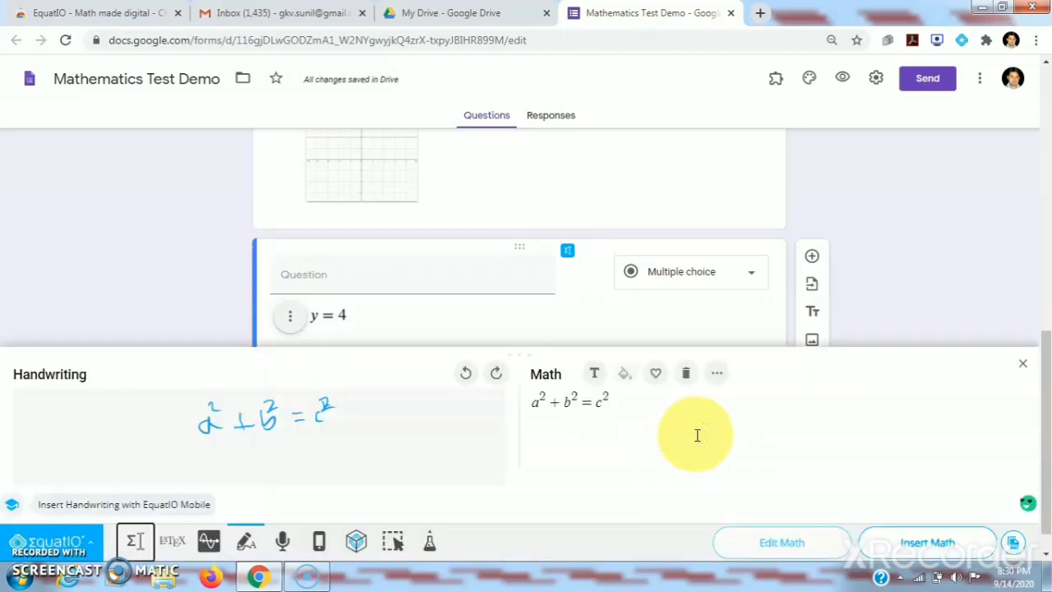
left_click(282, 541)
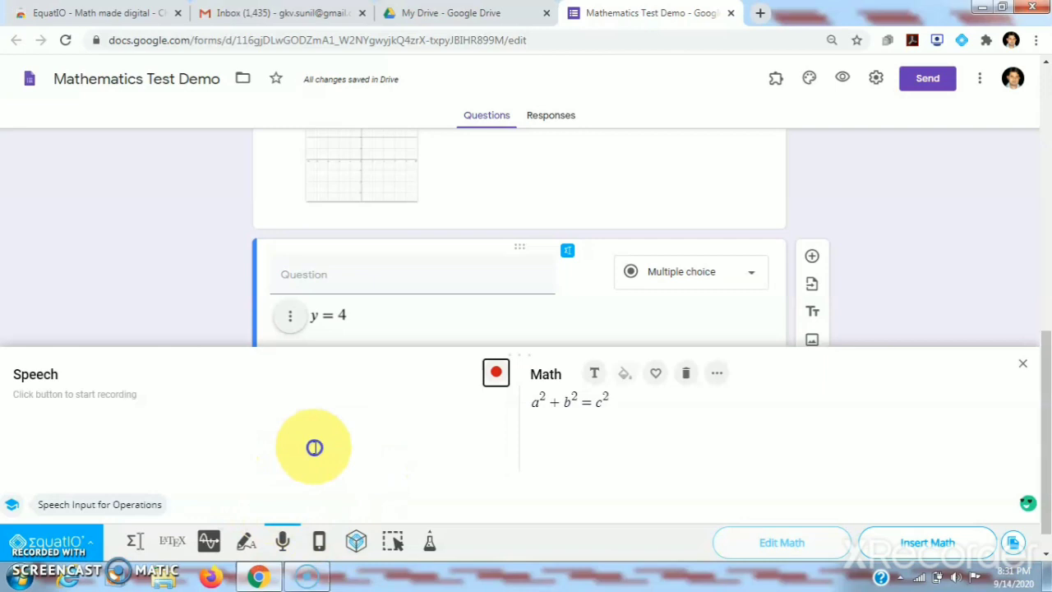
left_click(615, 402)
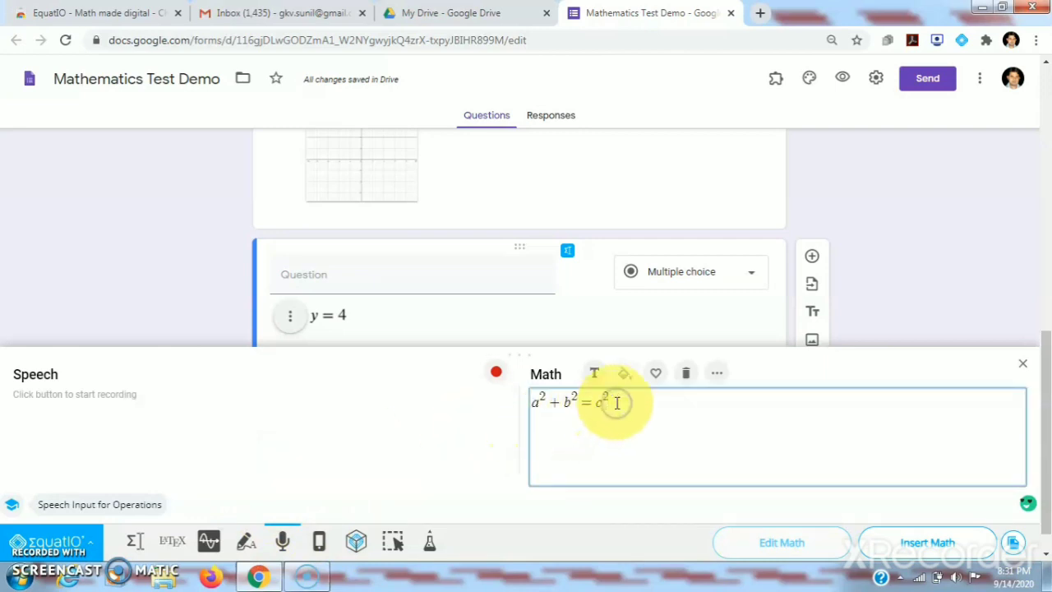
key("BackSpace")
key("BackSpace")
key("BackSpace")
key("BackSpace")
key("BackSpace")
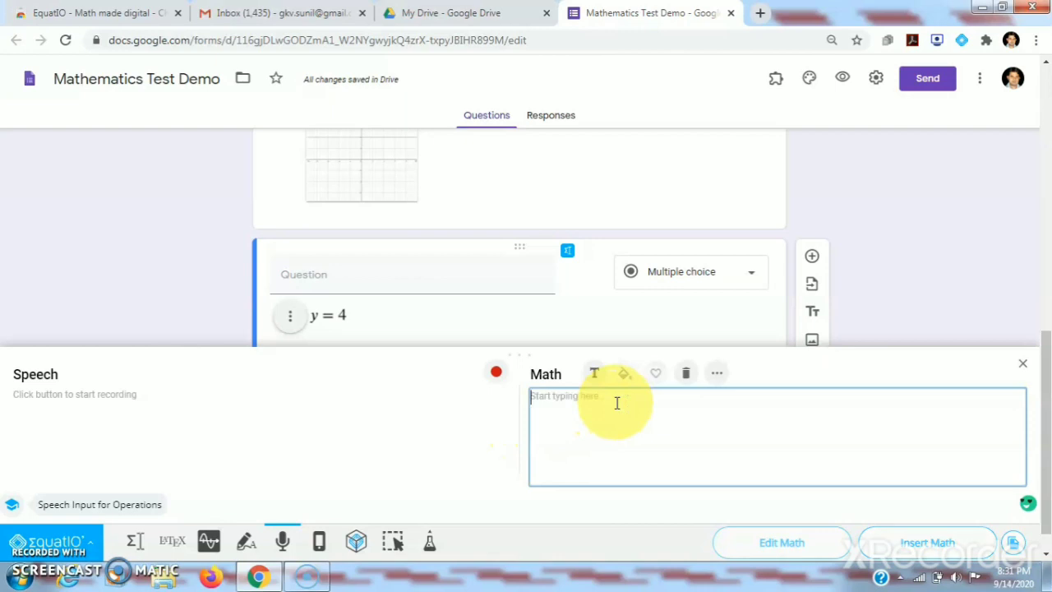
Dictate 2 + 2 = 2 4 with EquatIO's speech recording and insert it as Option 2's image
left_click(496, 375)
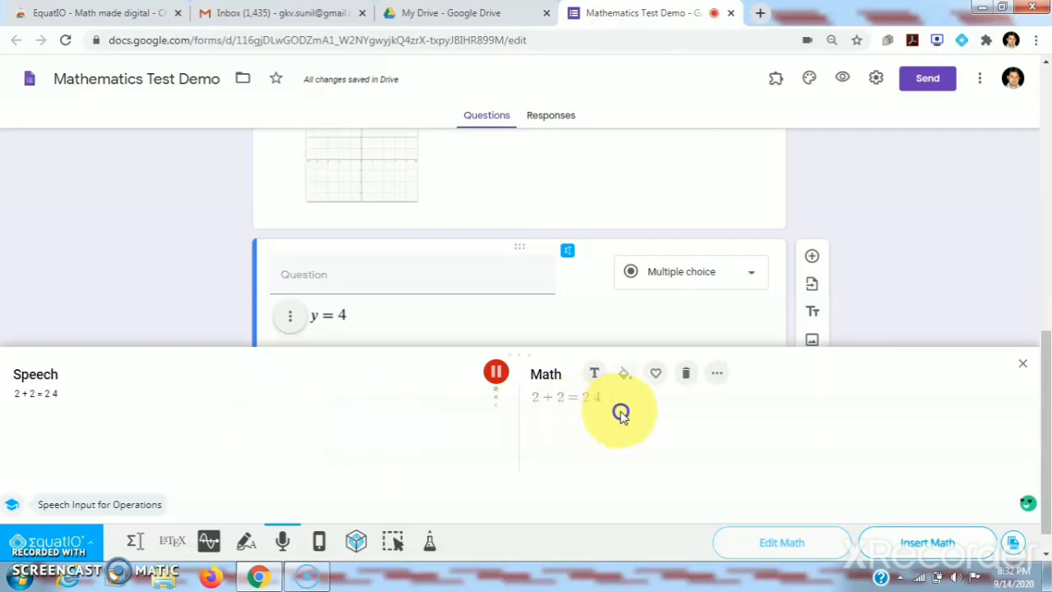
left_click(908, 539)
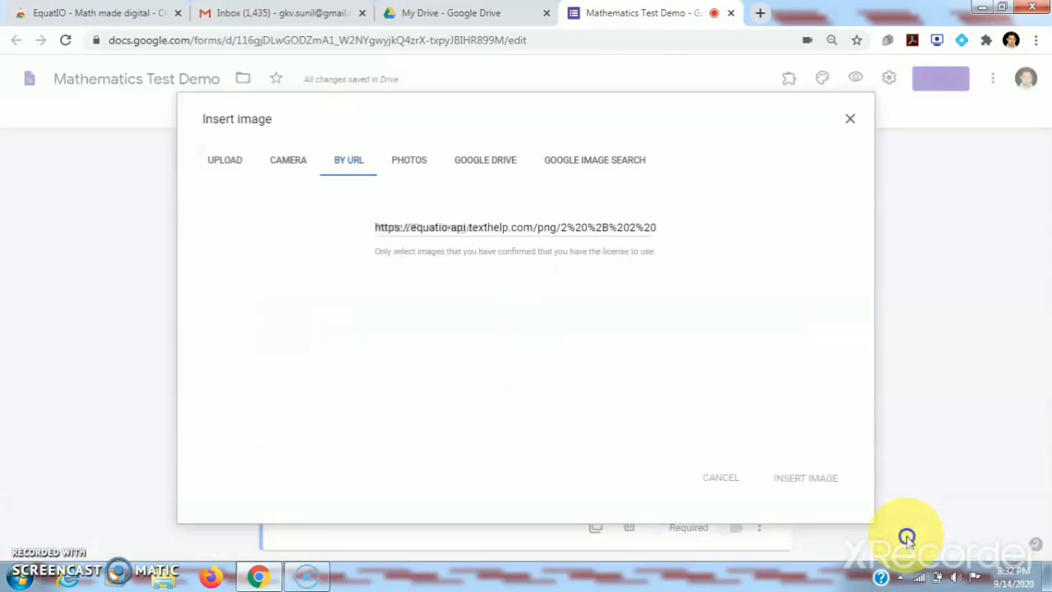
left_click(820, 492)
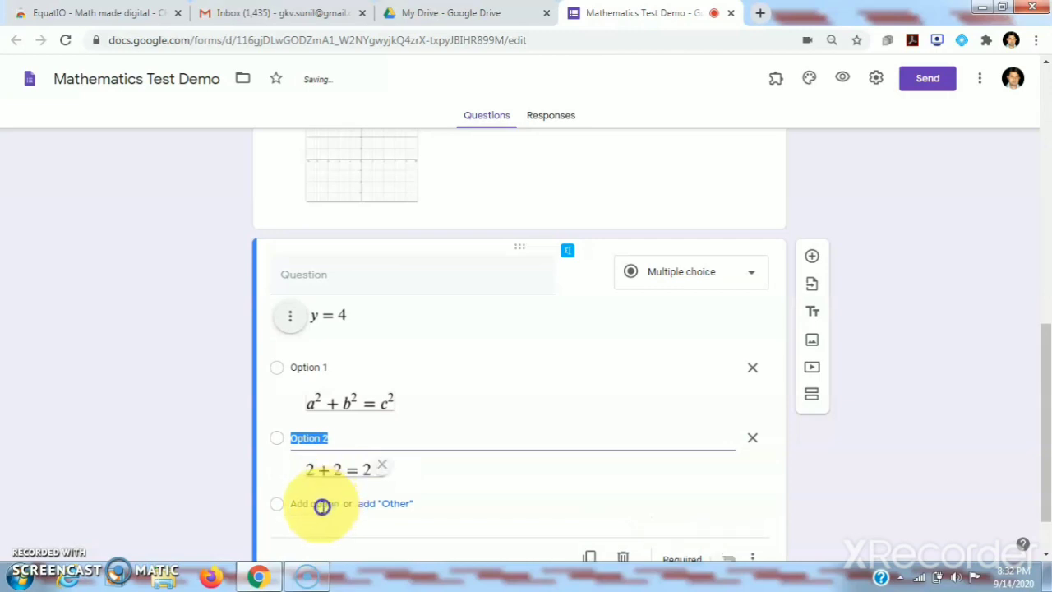
Add a third answer option and replace the previous EquatIO expression with the dictated 4x² + y² = 2z², inserting it as the option's image
left_click(321, 503)
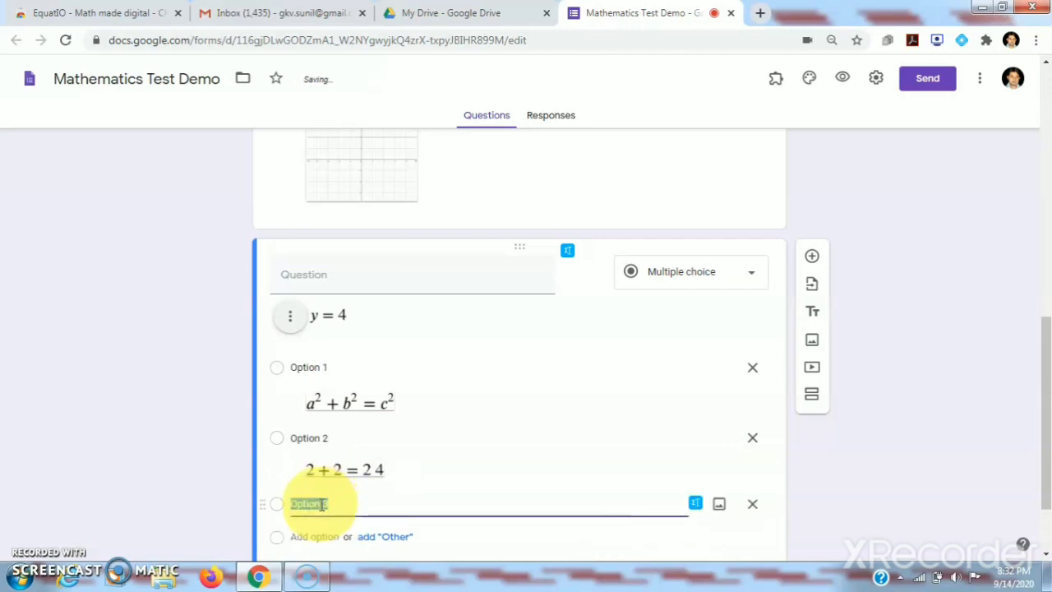
left_click(695, 505)
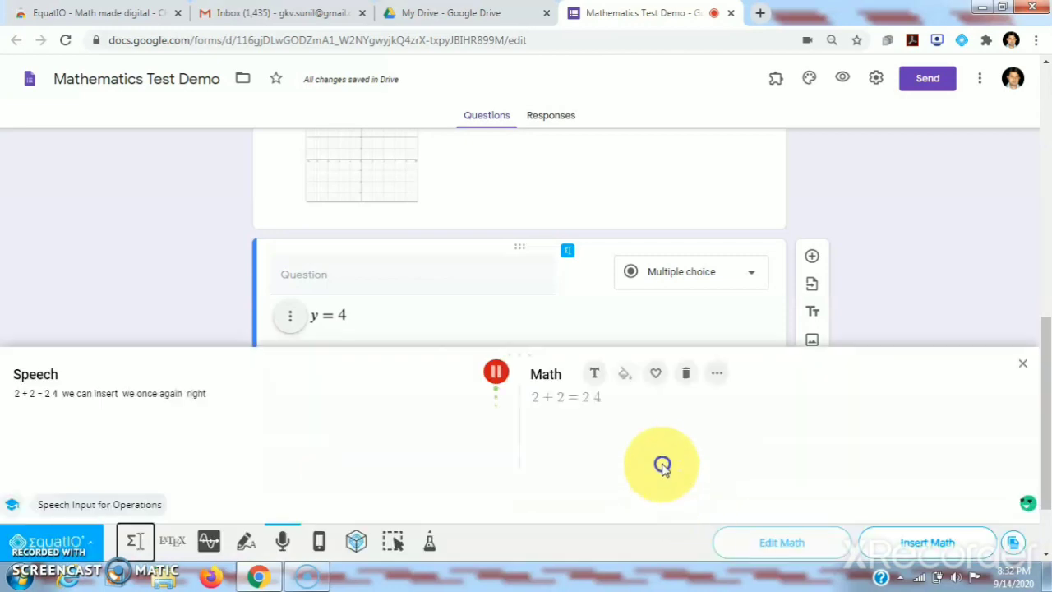
left_click(615, 398)
key("BackSpace")
key("BackSpace")
key("BackSpace")
key("BackSpace")
key("BackSpace")
key("BackSpace")
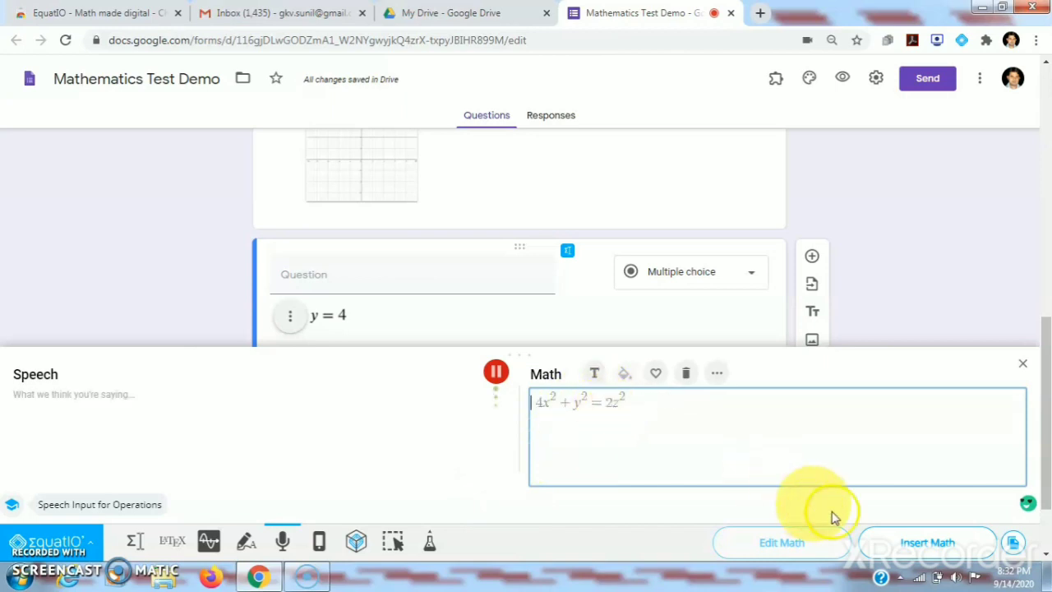
left_click(928, 546)
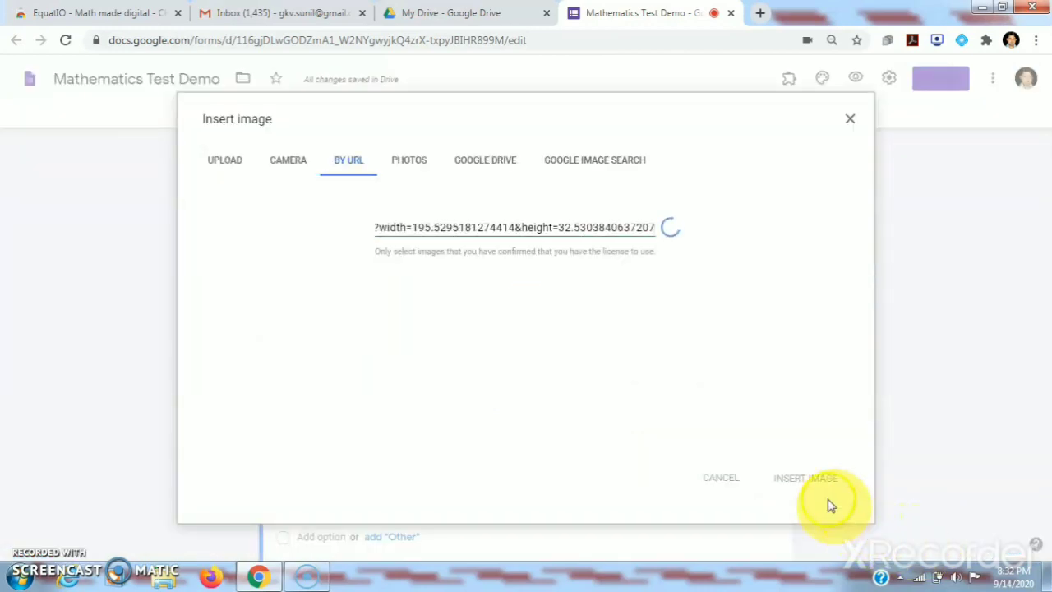
left_click(814, 492)
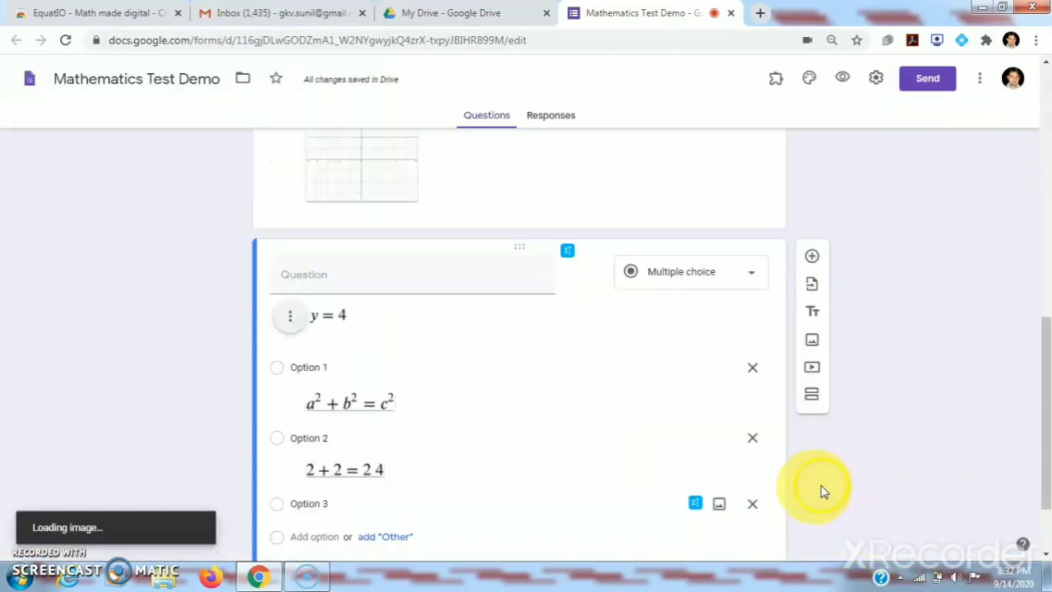
Add a fourth answer option to the question and open EquatIO for it
left_click_drag(1042, 433, 1036, 486)
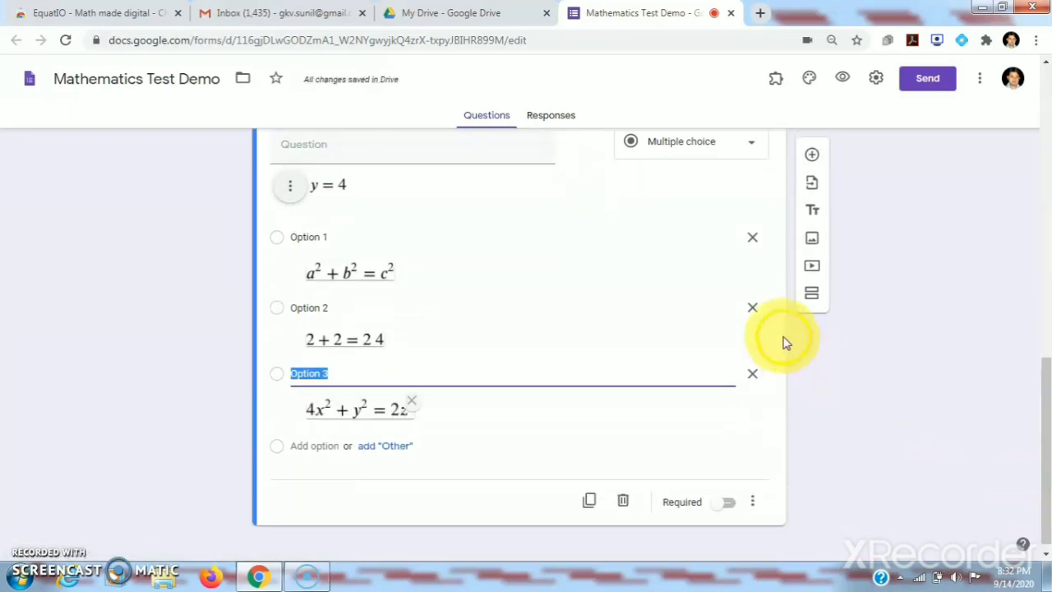
left_click(315, 445)
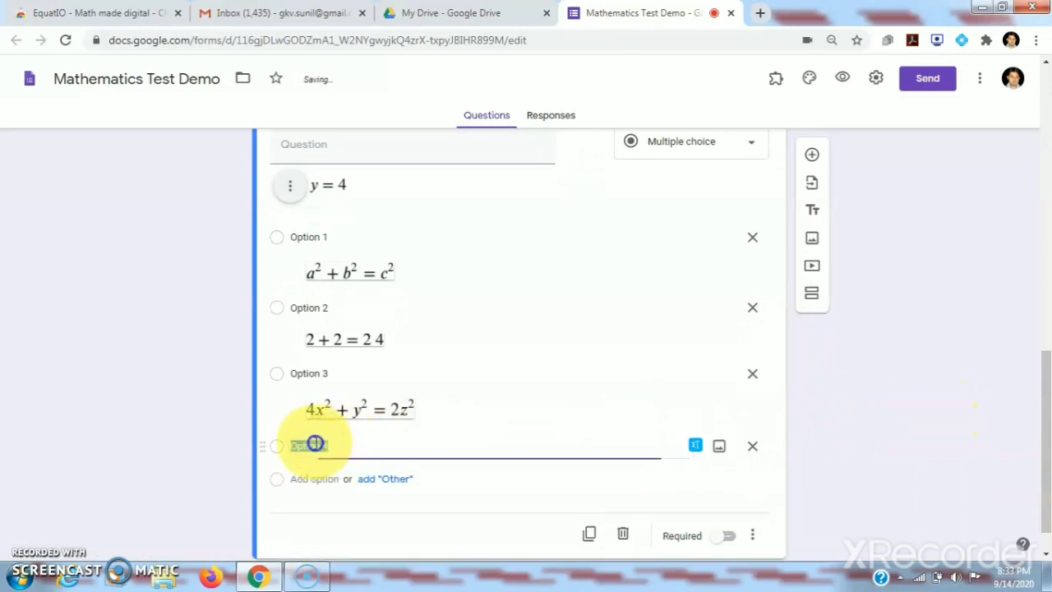
left_click(695, 445)
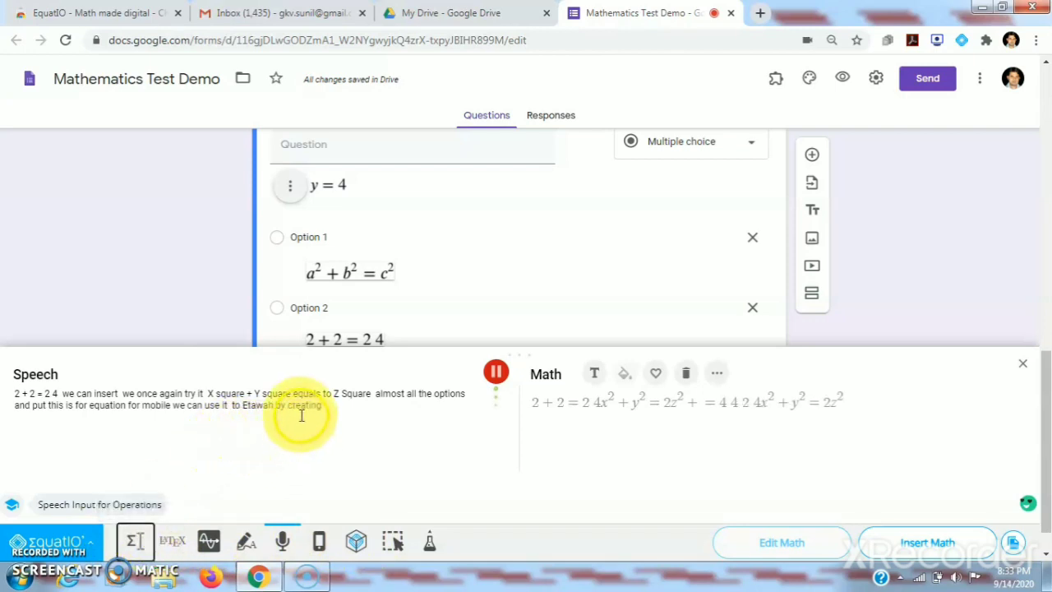
Stop the speech recording and clear the accumulated expression in EquatIO's equation editor
left_click(493, 378)
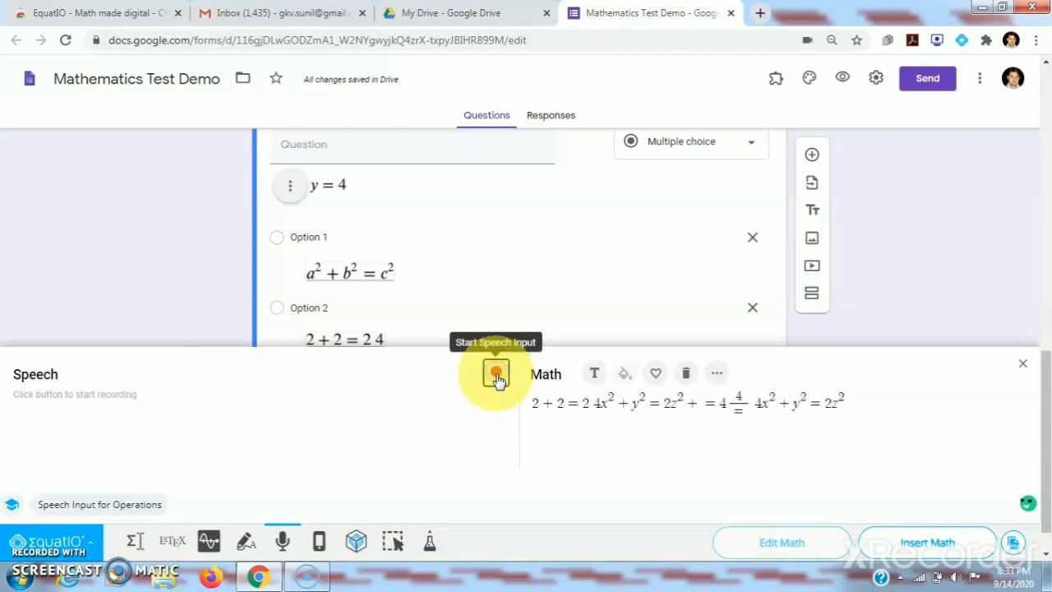
left_click(134, 545)
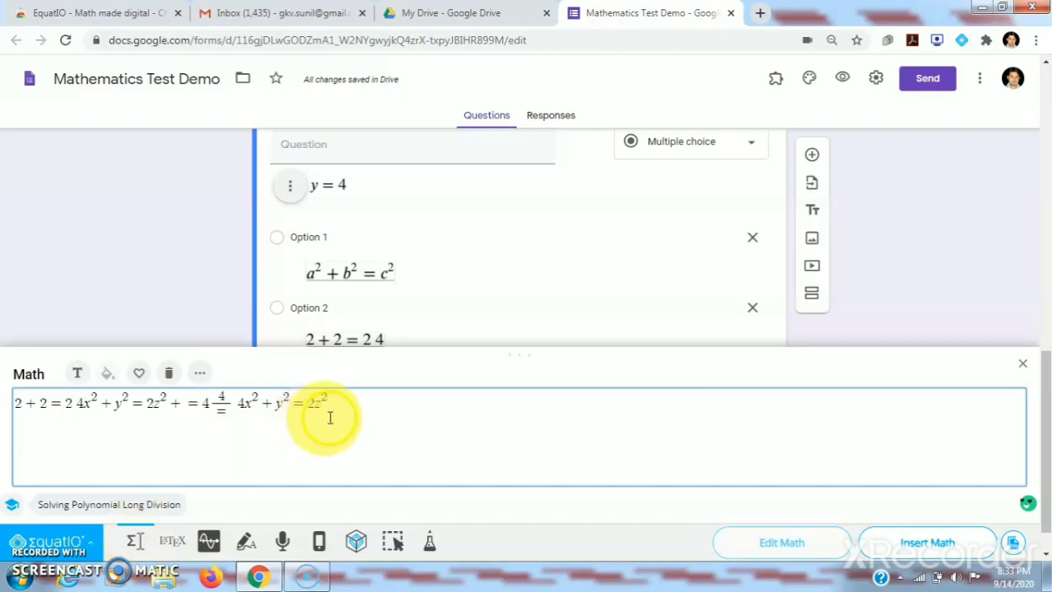
key("BackSpace")
key("BackSpace")
key("BackSpace")
key("BackSpace")
key("BackSpace")
key("BackSpace")
key("BackSpace")
key("BackSpace")
key("BackSpace")
key("BackSpace")
key("BackSpace")
key("BackSpace")
key("BackSpace")
key("BackSpace")
key("BackSpace")
key("BackSpace")
key("BackSpace")
key("BackSpace")
key("BackSpace")
key("BackSpace")
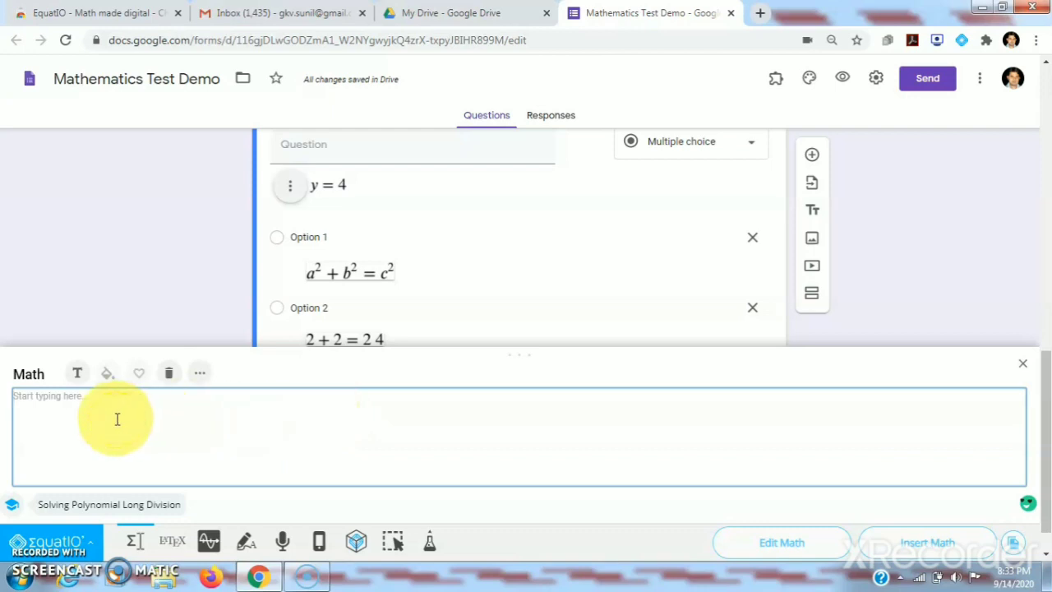
Build a definite integral with lower limit 2 and upper limit 5 in the equation editor, and clear it
type("inte")
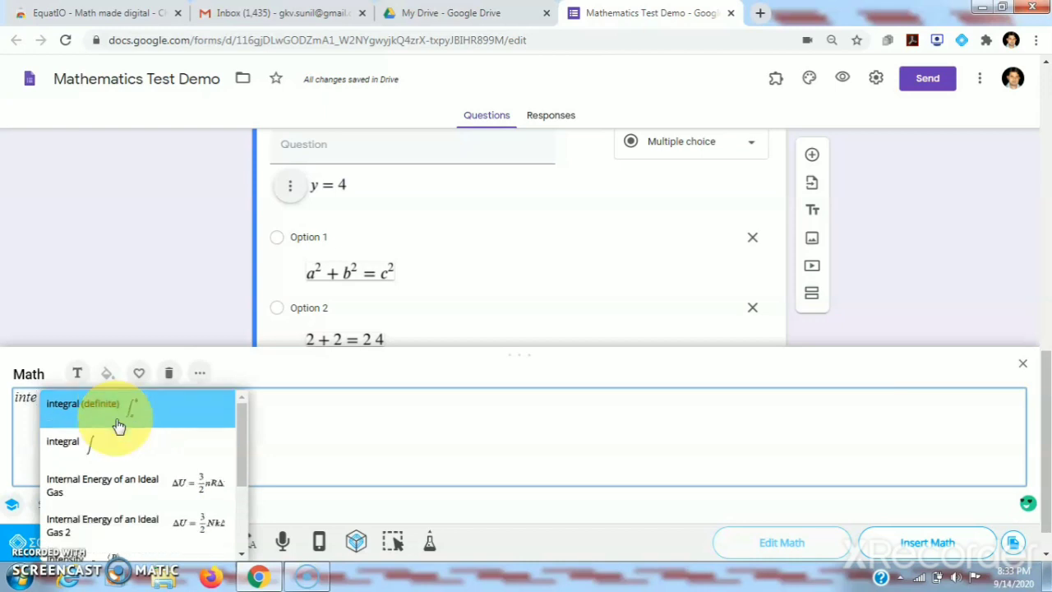
type("gra")
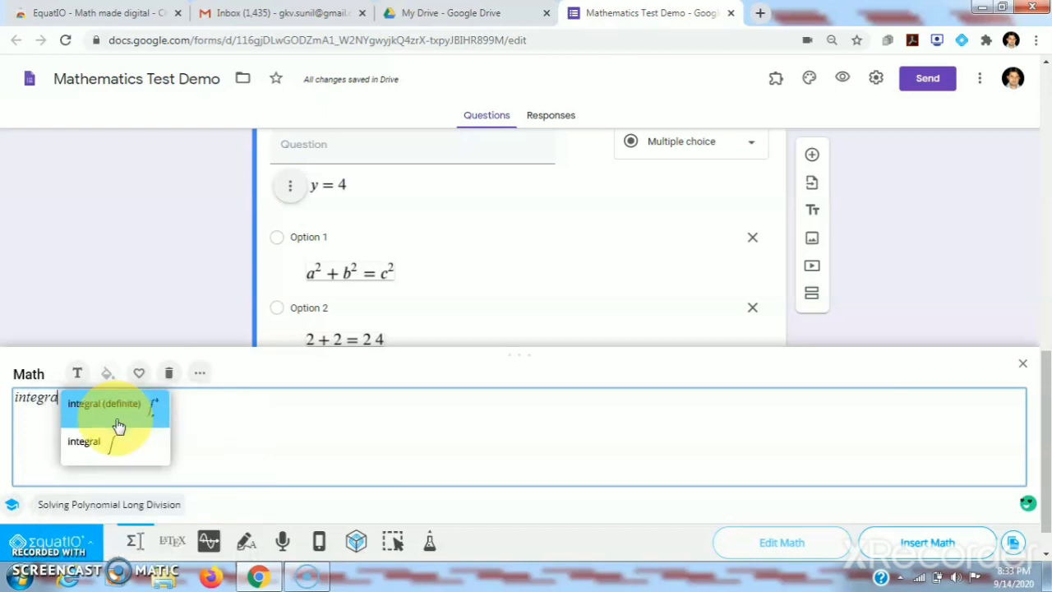
type("l")
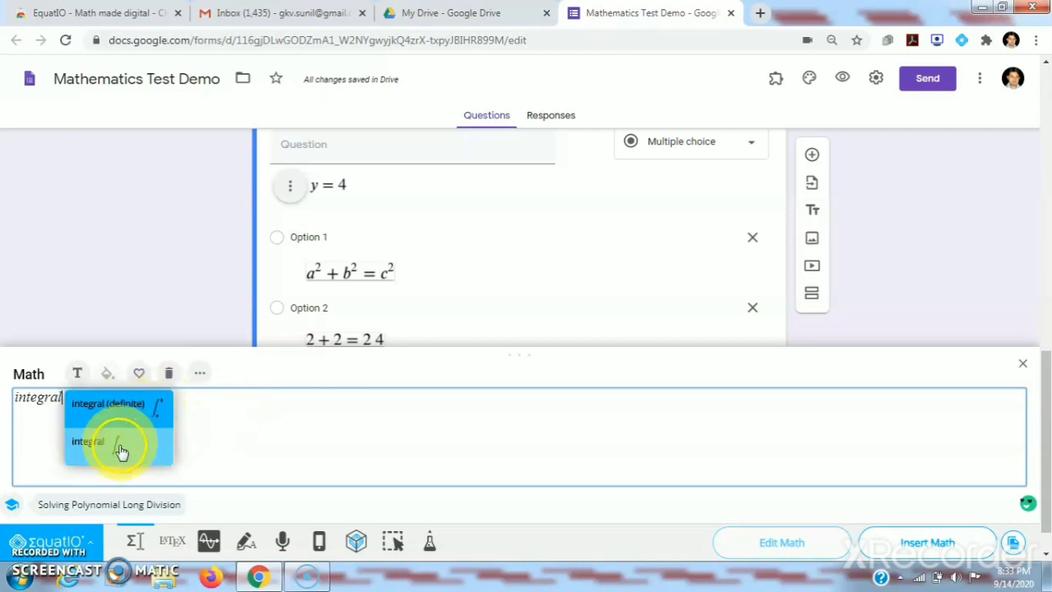
left_click(150, 413)
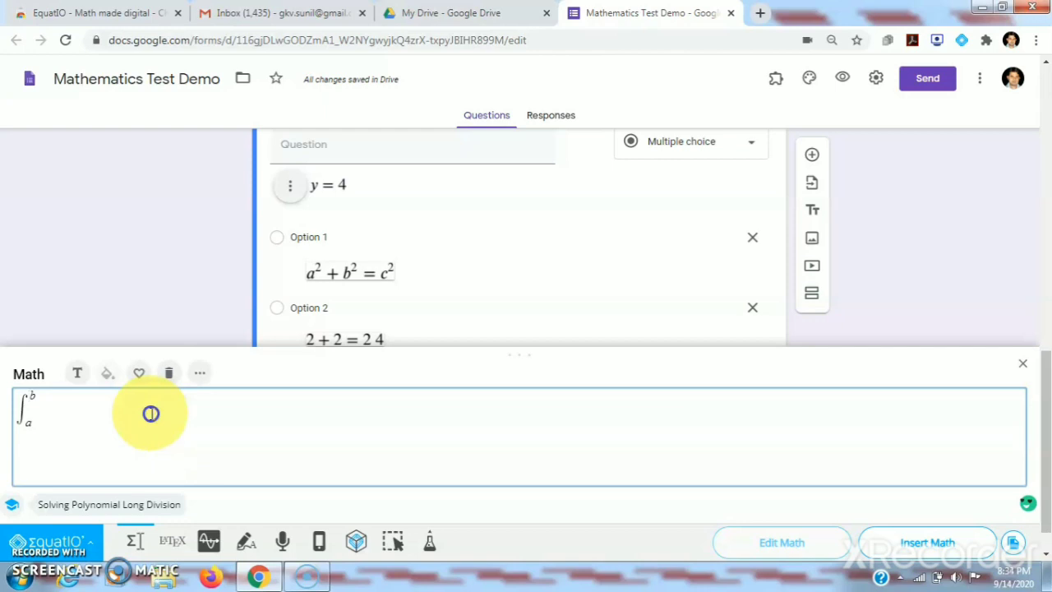
left_click(36, 426)
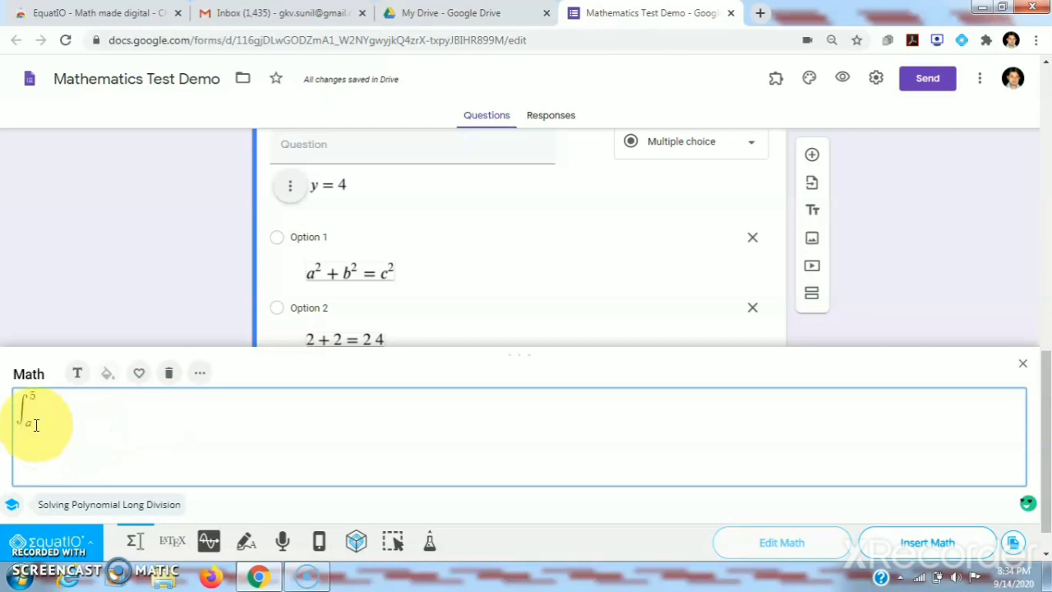
left_click(30, 423)
type("2")
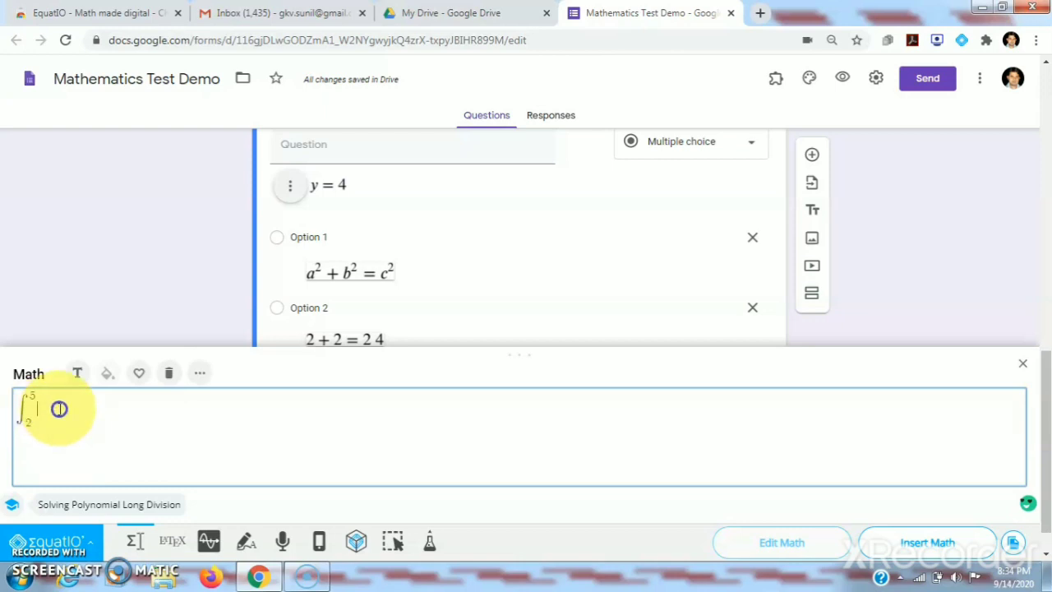
key("BackSpace")
key("BackSpace")
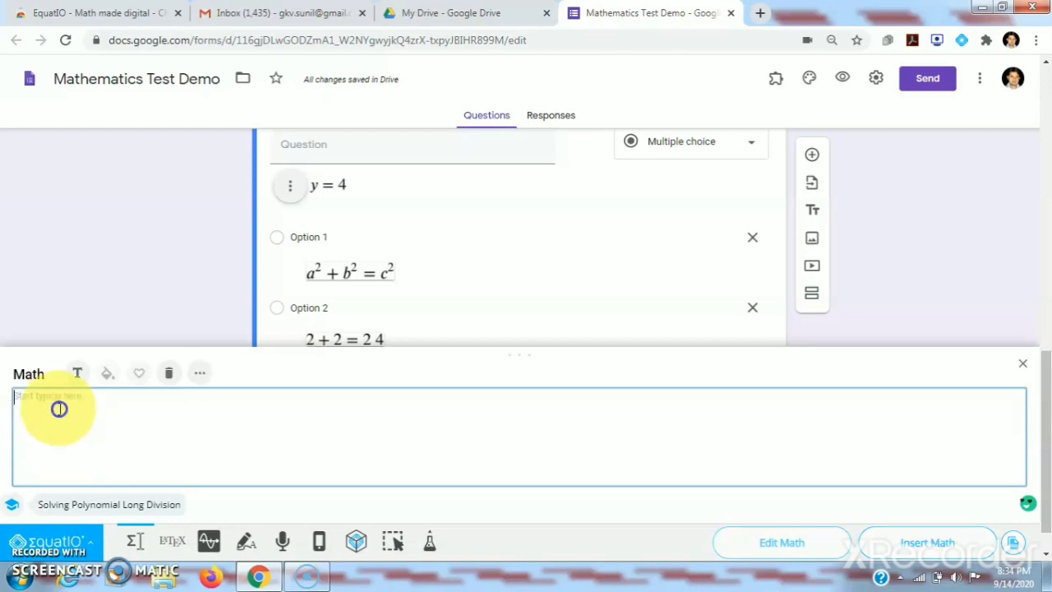
Build a limit expression with x → 4 in the equation editor, and clear it
type("lim")
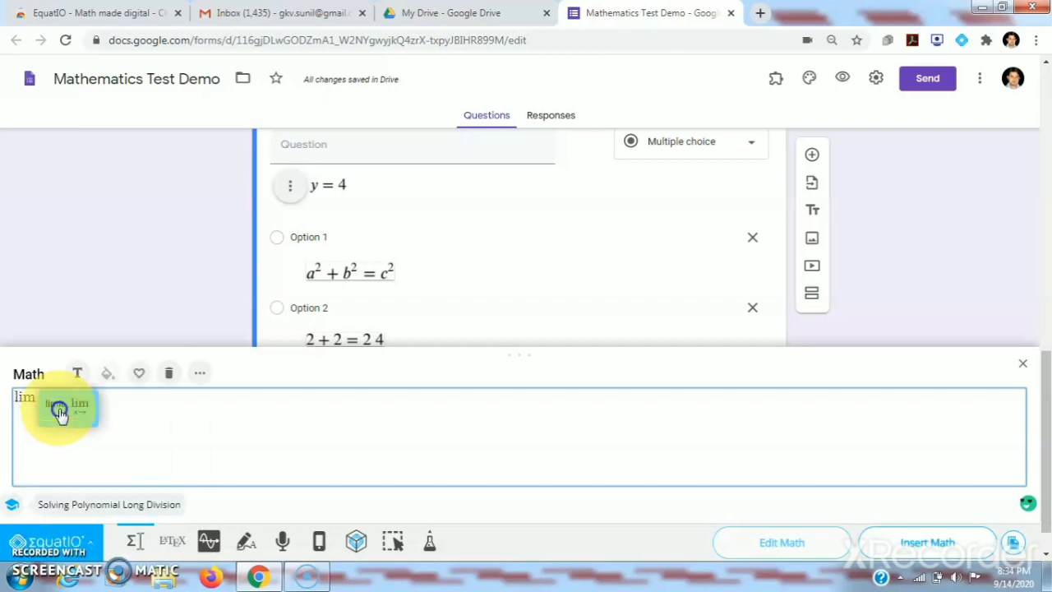
left_click(72, 409)
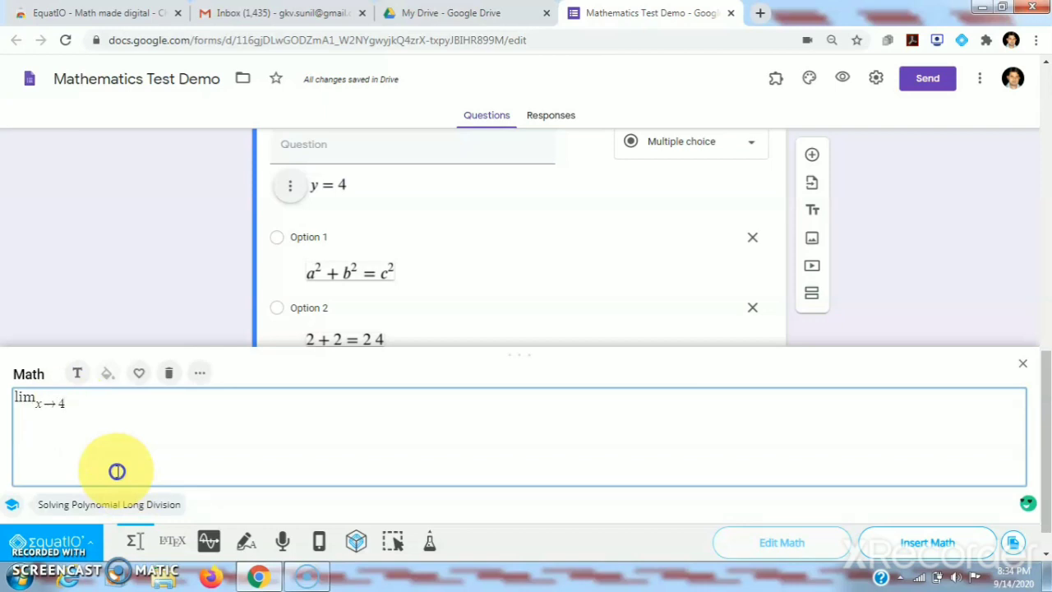
key("BackSpace")
key("BackSpace")
key("BackSpace")
key("BackSpace")
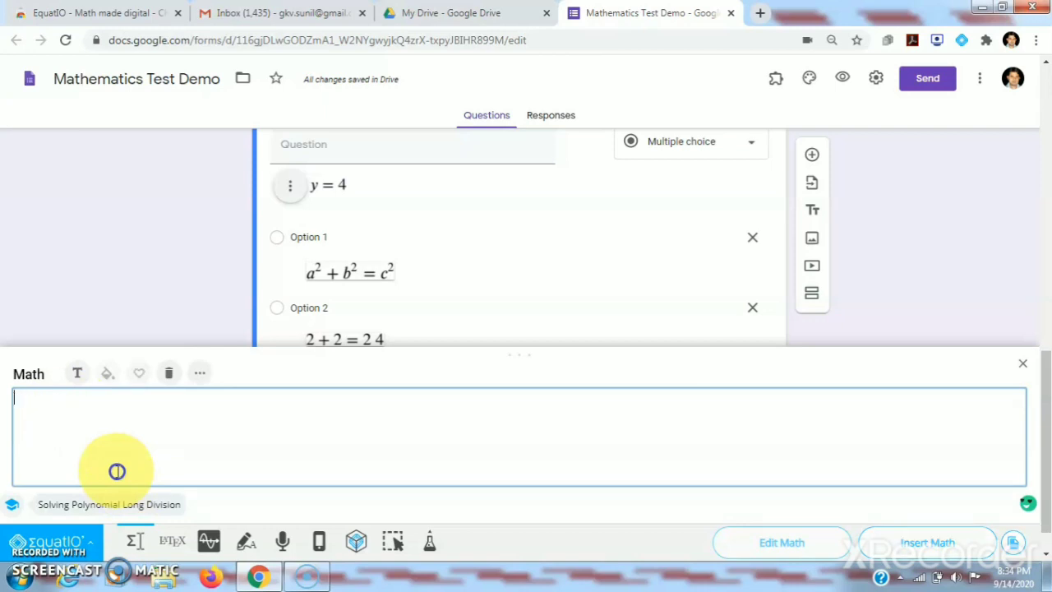
Enter the alternate form of the derivative definition in the equation editor, and clear it
type("der")
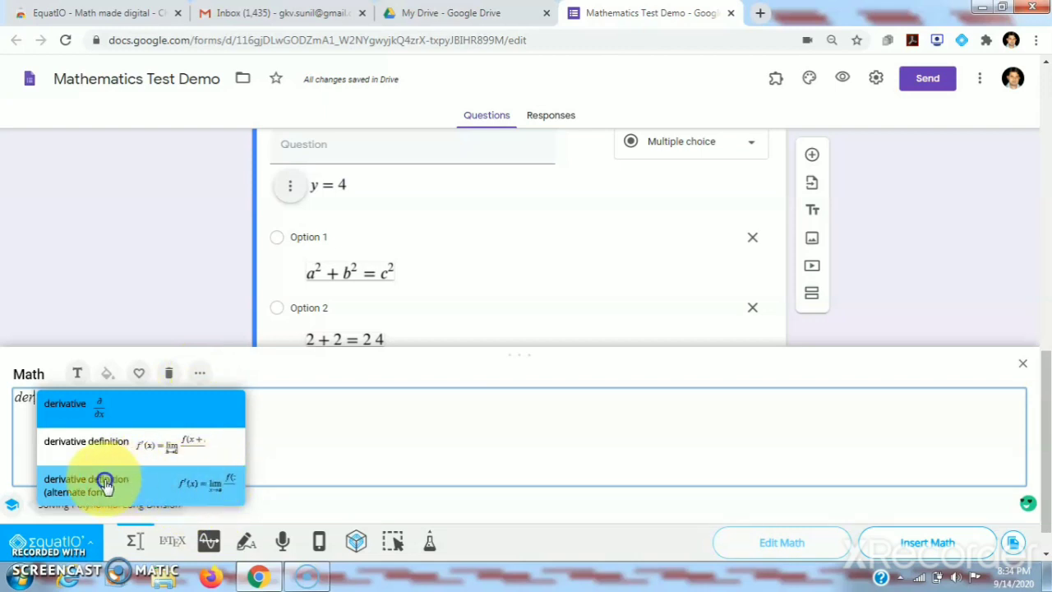
left_click(171, 484)
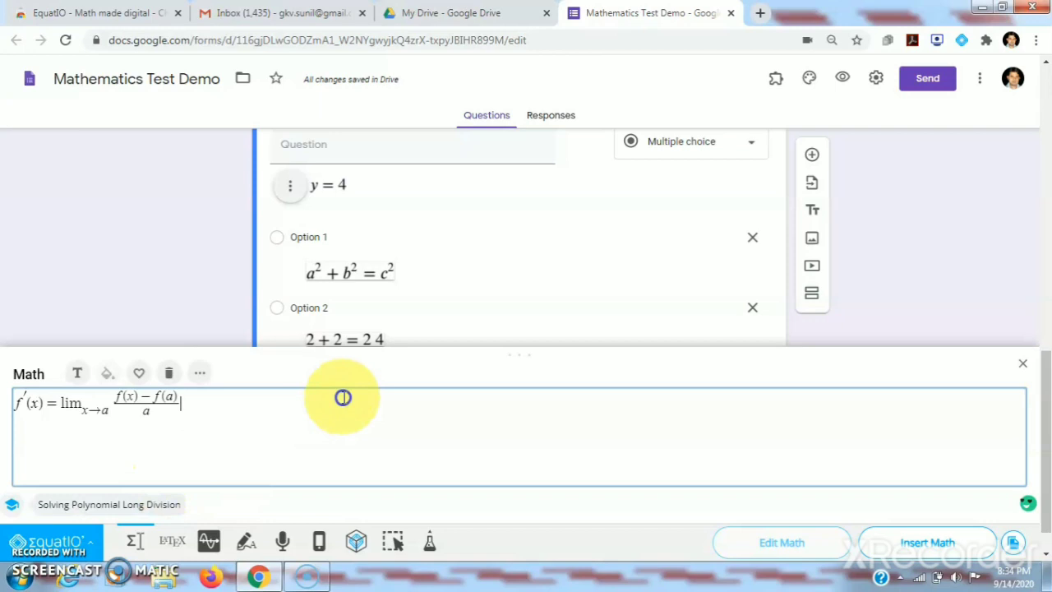
key("BackSpace")
key("BackSpace")
key("BackSpace")
key("BackSpace")
key("BackSpace")
key("BackSpace")
key("BackSpace")
key("BackSpace")
key("BackSpace")
key("BackSpace")
key("BackSpace")
key("BackSpace")
key("BackSpace")
key("BackSpace")
key("BackSpace")
key("BackSpace")
key("BackSpace")
key("BackSpace")
key("BackSpace")
key("BackSpace")
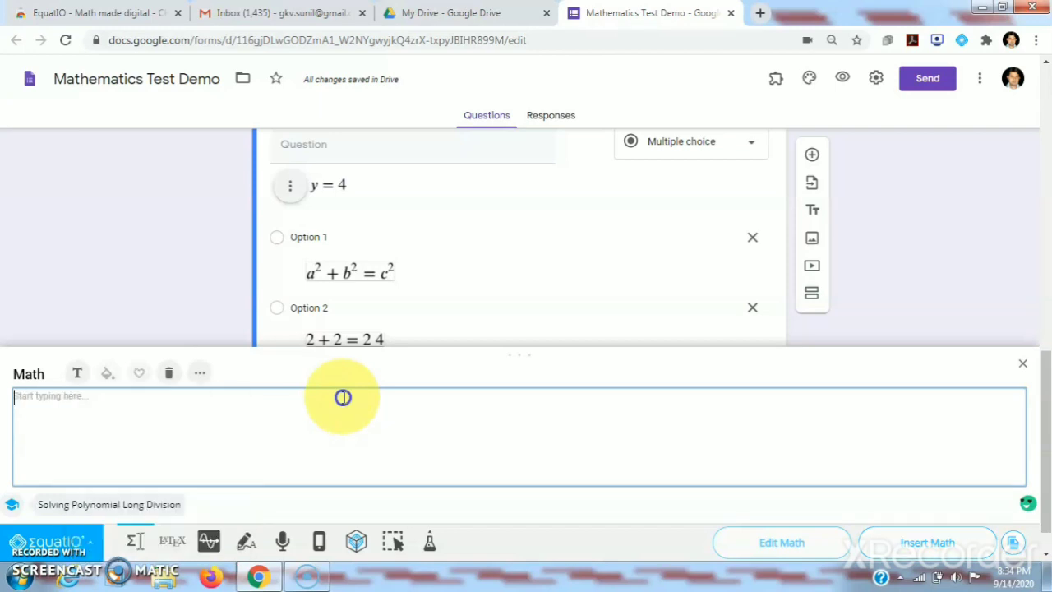
Look up the suggested matrix templates in the equation editor and clear the search text
type("matr")
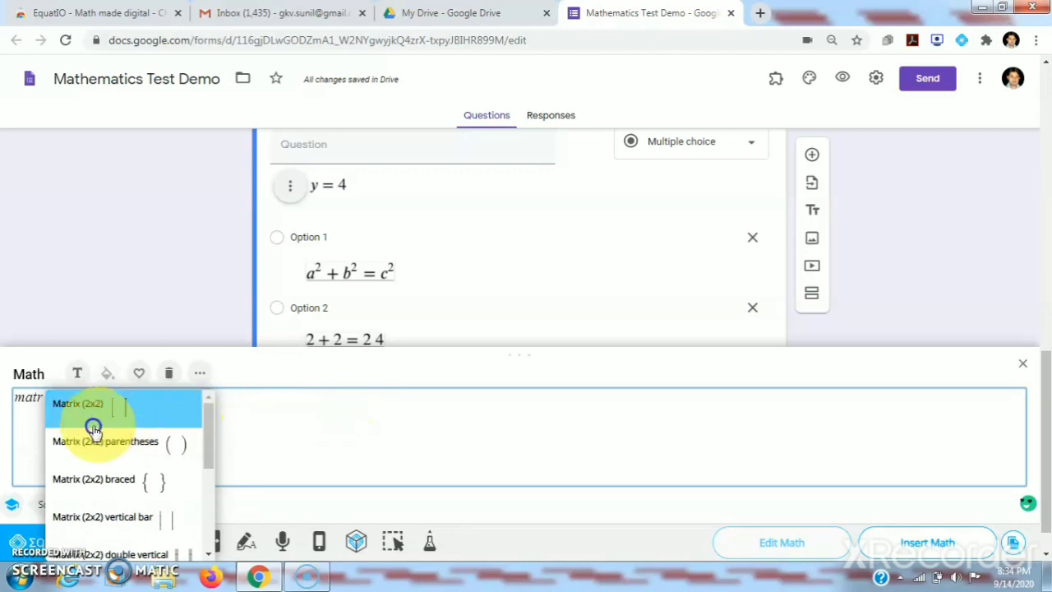
mouse_move(209, 432)
left_mouse_down()
mouse_move(207, 531)
mouse_move(213, 420)
left_mouse_up()
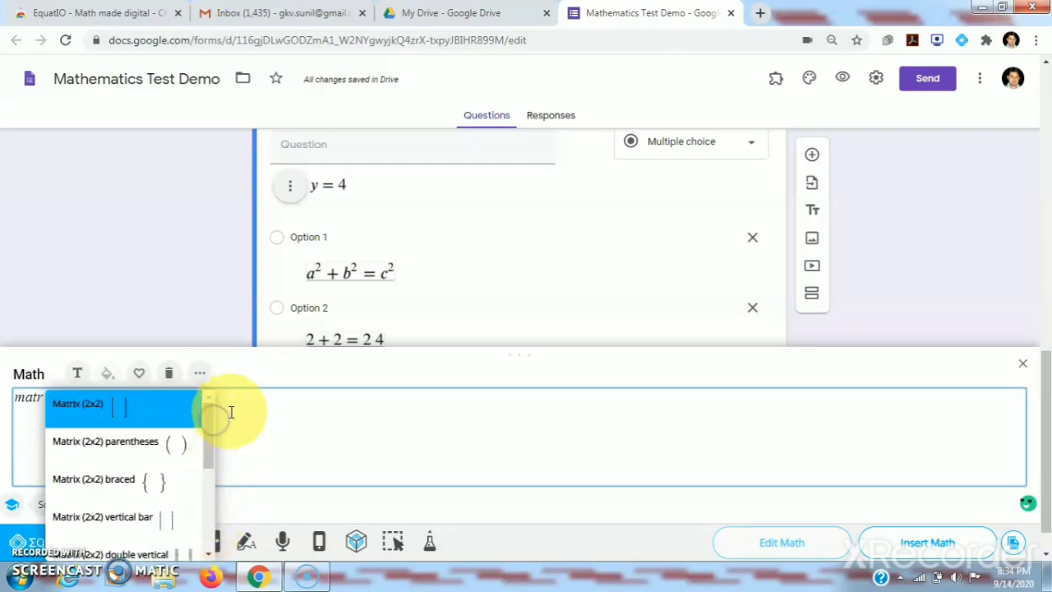
key("BackSpace")
key("BackSpace")
key("BackSpace")
key("BackSpace")
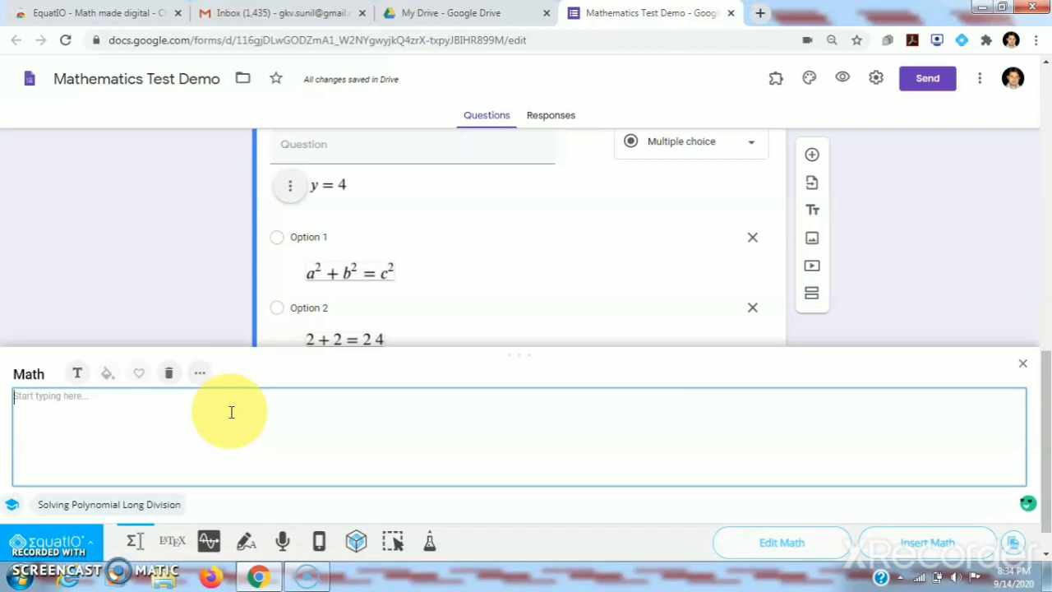
Enter the lowercase sigma symbol in the equation editor and replace it with lowercase pi
type("sigma")
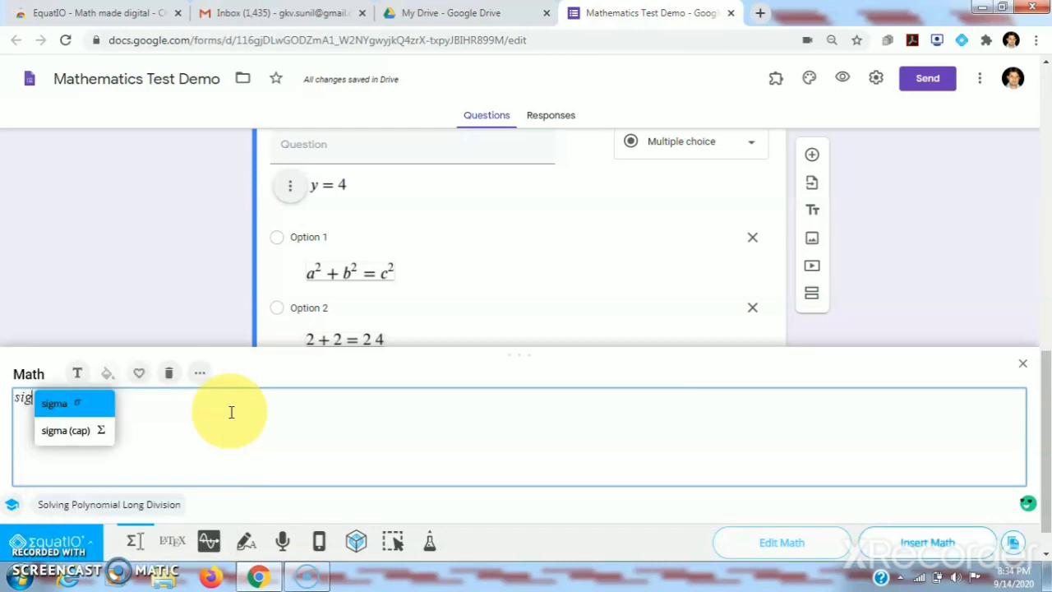
left_click(85, 404)
key("BackSpace")
type("pi")
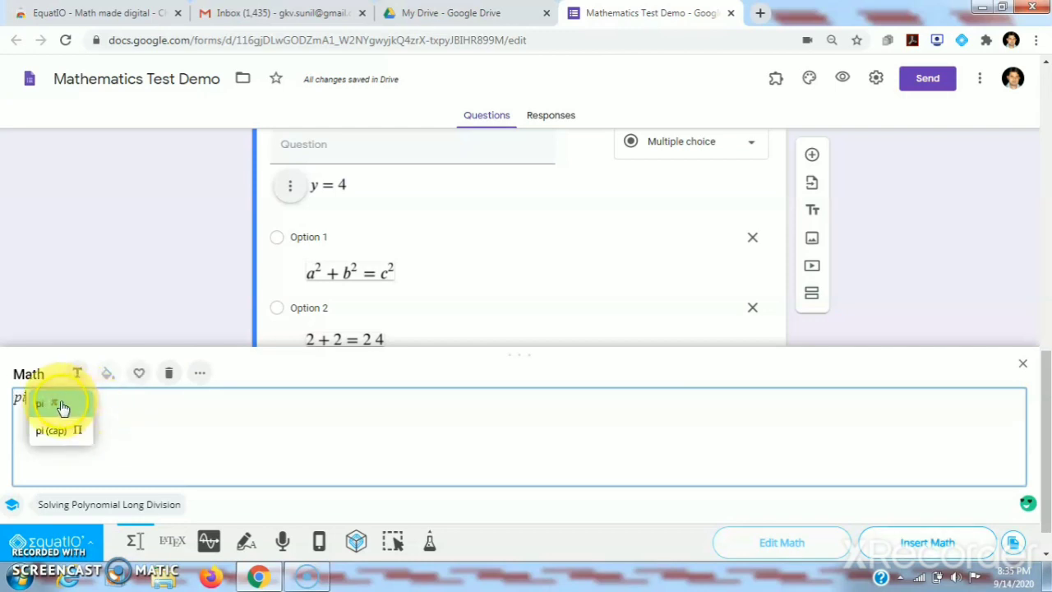
left_click(62, 405)
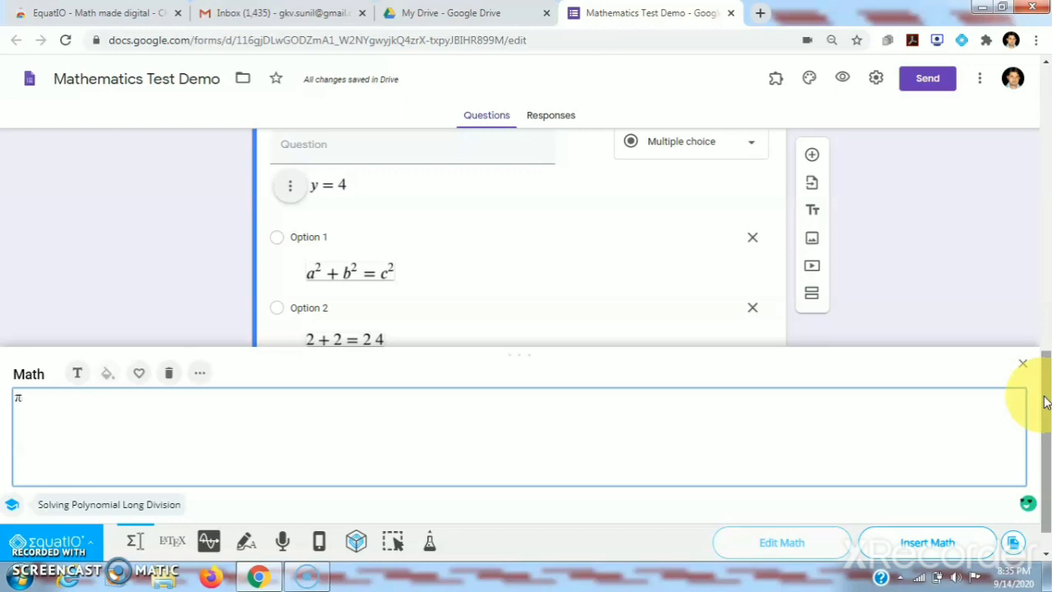
left_click(980, 223)
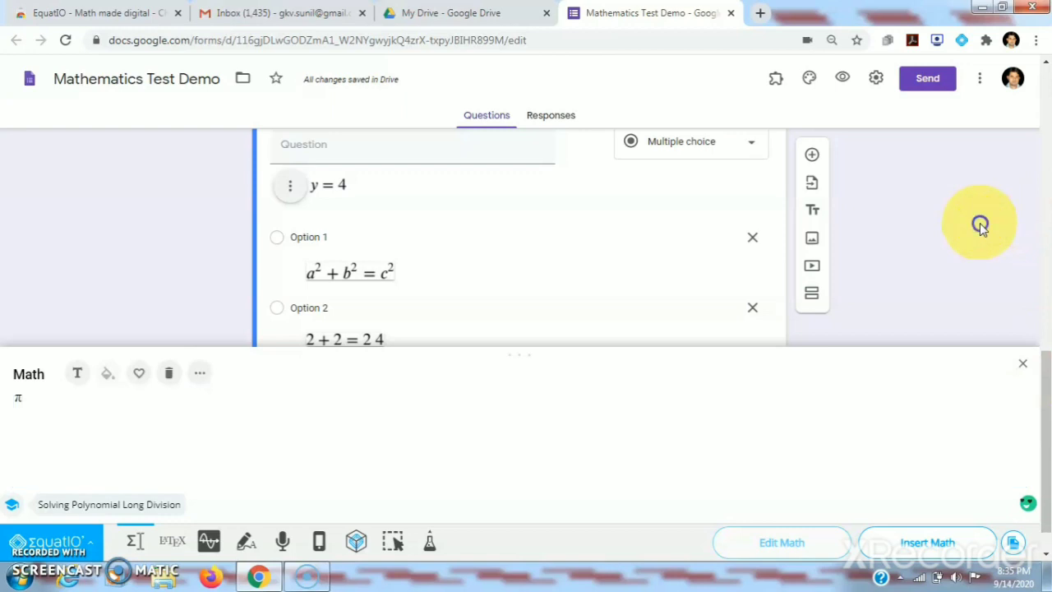
Close EquatIO's math editor and review the form's questions from the beginning
left_click(1023, 364)
left_click_drag(1048, 388, 1039, 118)
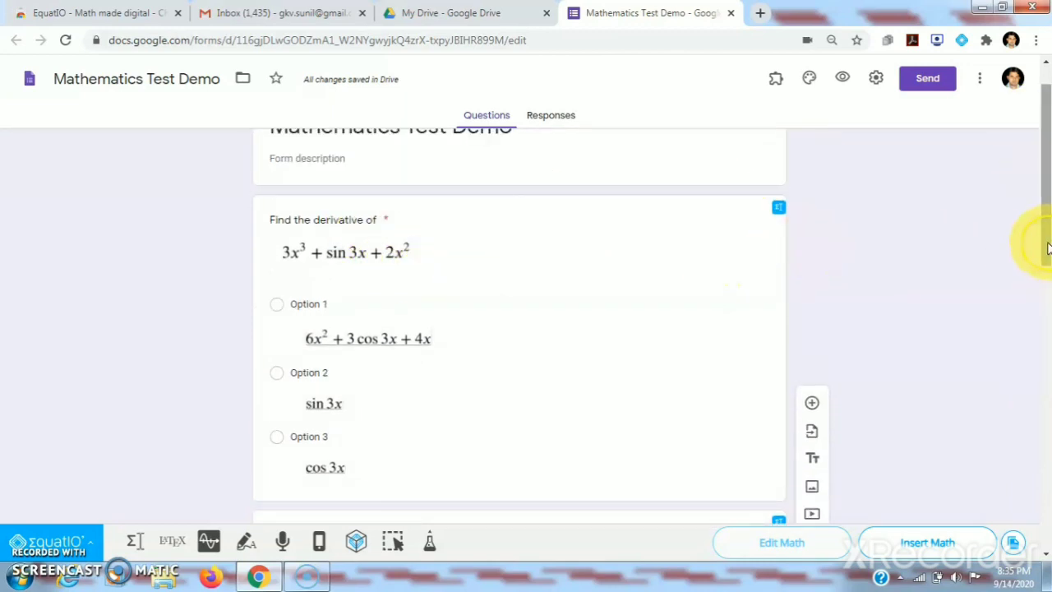
left_click_drag(1048, 248, 1046, 360)
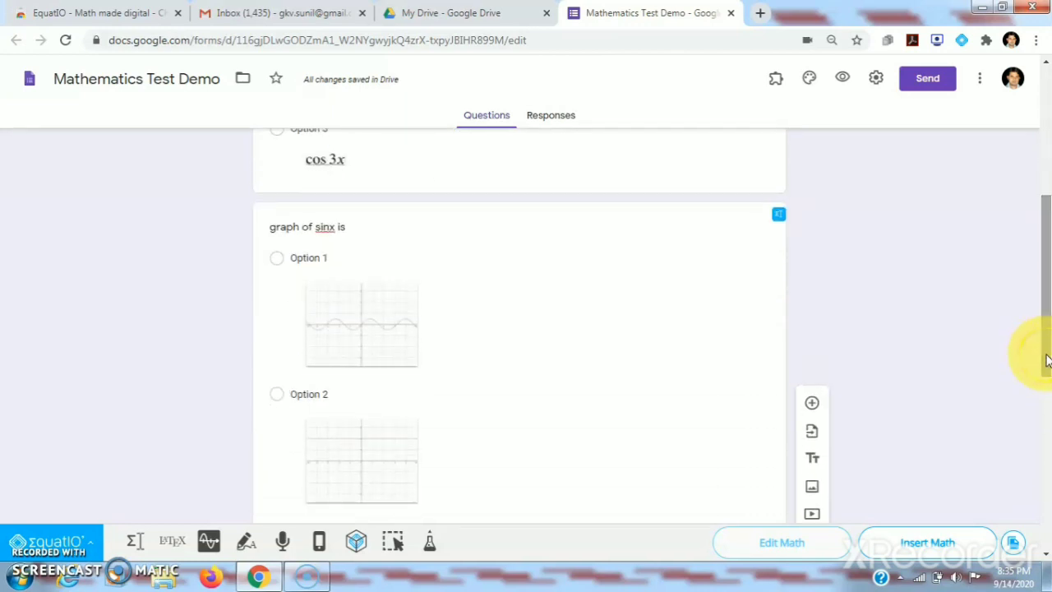